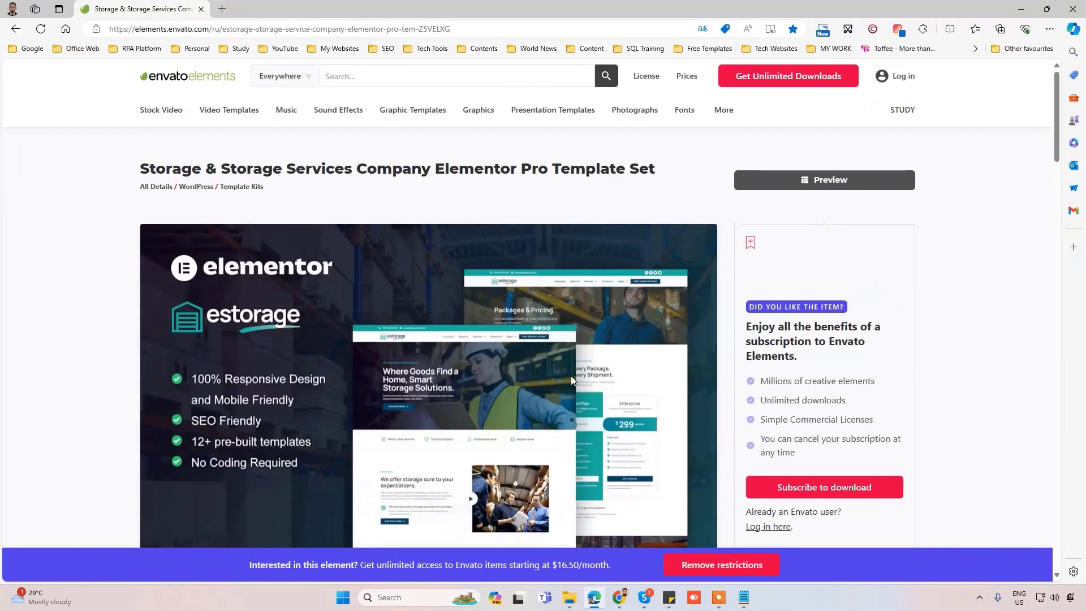
scroll(592, 373, "down", 5)
scroll(592, 372, "down", 2)
scroll(592, 359, "up", 6)
scroll(593, 358, "up", 4)
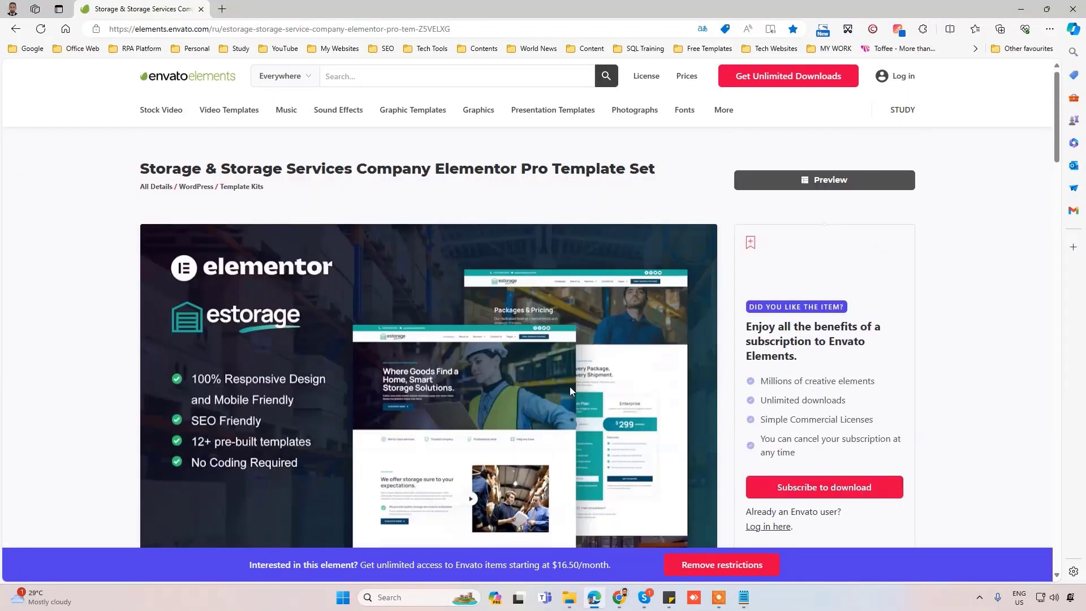
Step: Glance at the WordPress dashboard, then preview the eStorage kit's live demo from Envato
left_click(623, 599)
scroll(394, 377, "down", 1)
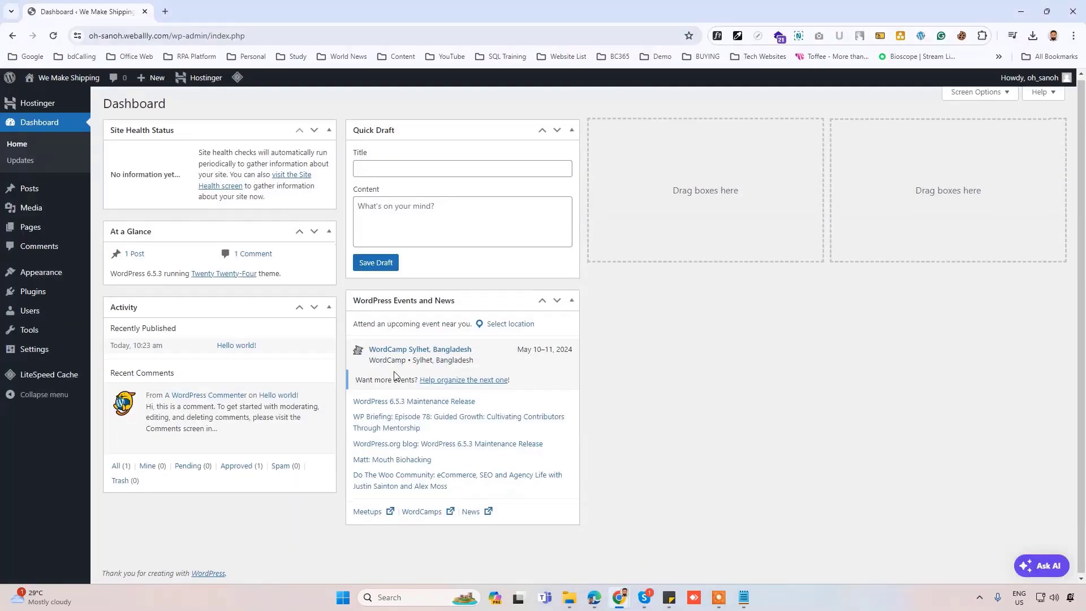
scroll(413, 390, "up", 1)
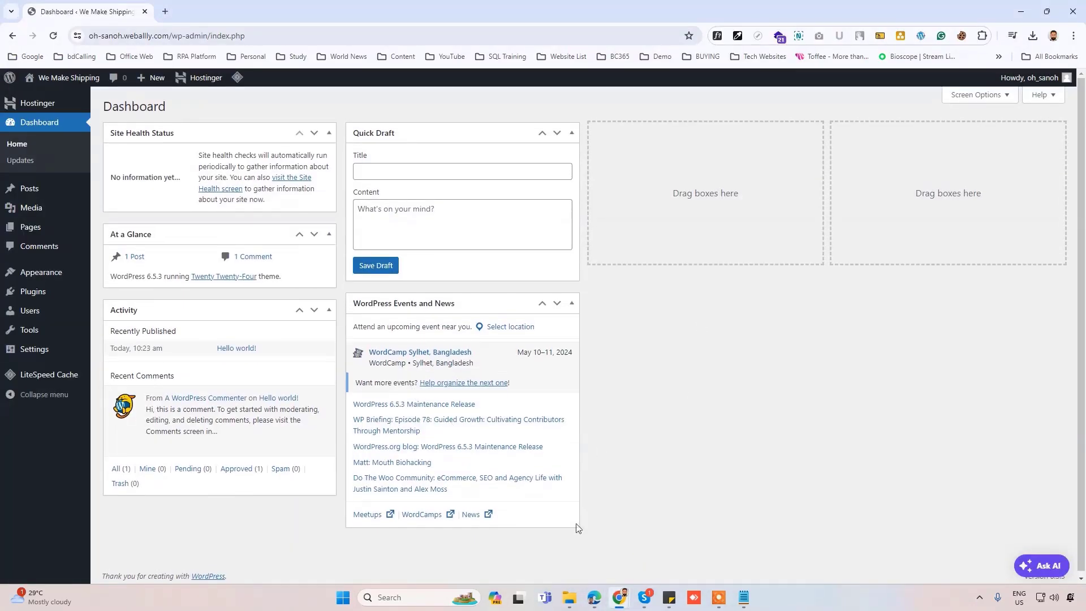
left_click(593, 599)
left_click(542, 460)
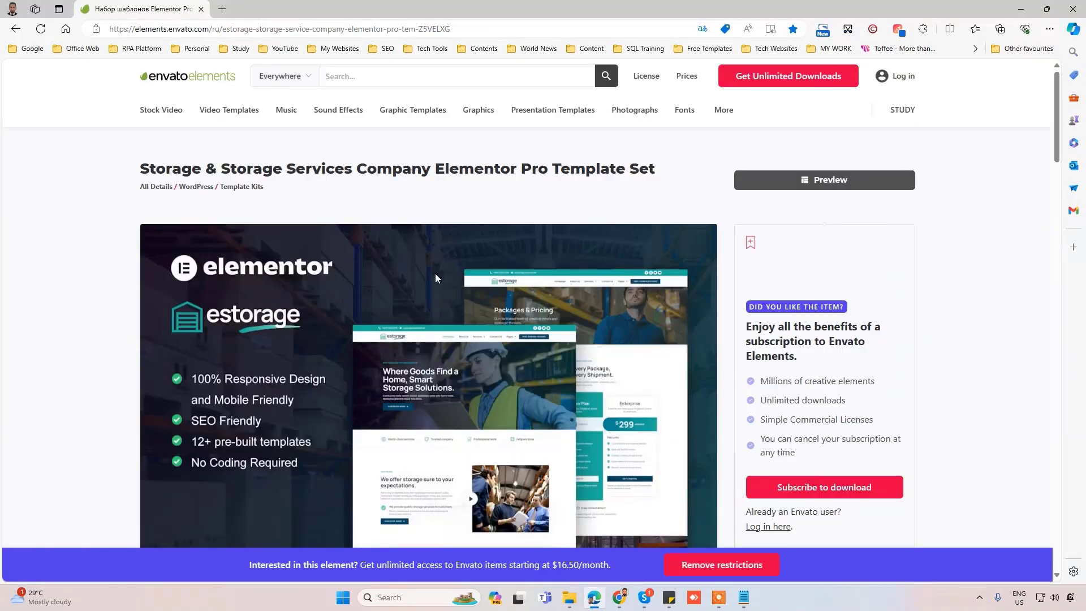
scroll(437, 273, "down", 5)
scroll(594, 256, "up", 5)
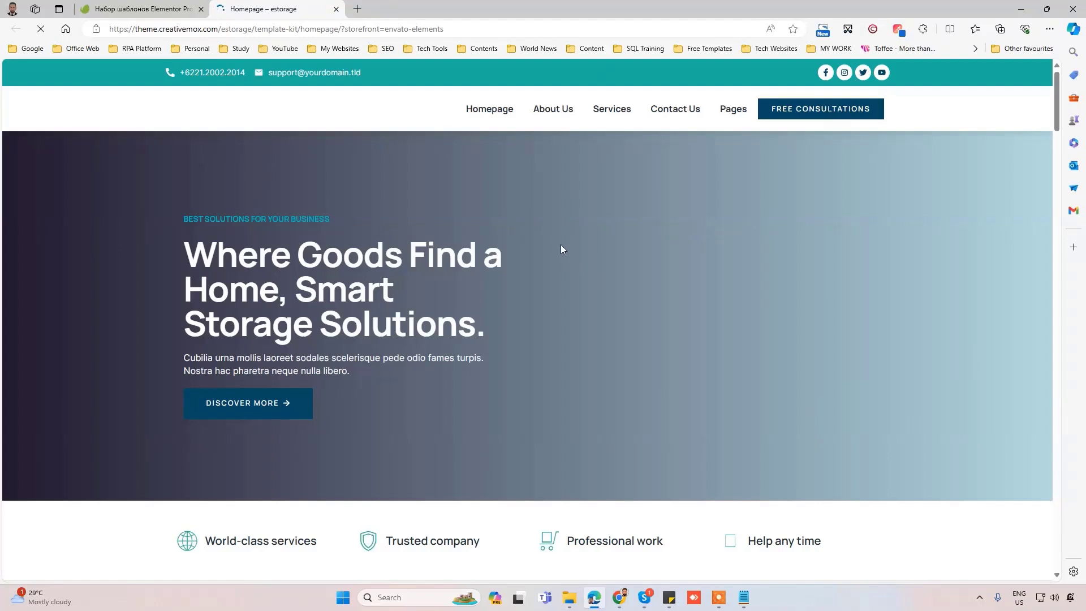
scroll(542, 255, "down", 2)
scroll(540, 257, "down", 4)
scroll(550, 233, "up", 5)
scroll(549, 233, "up", 2)
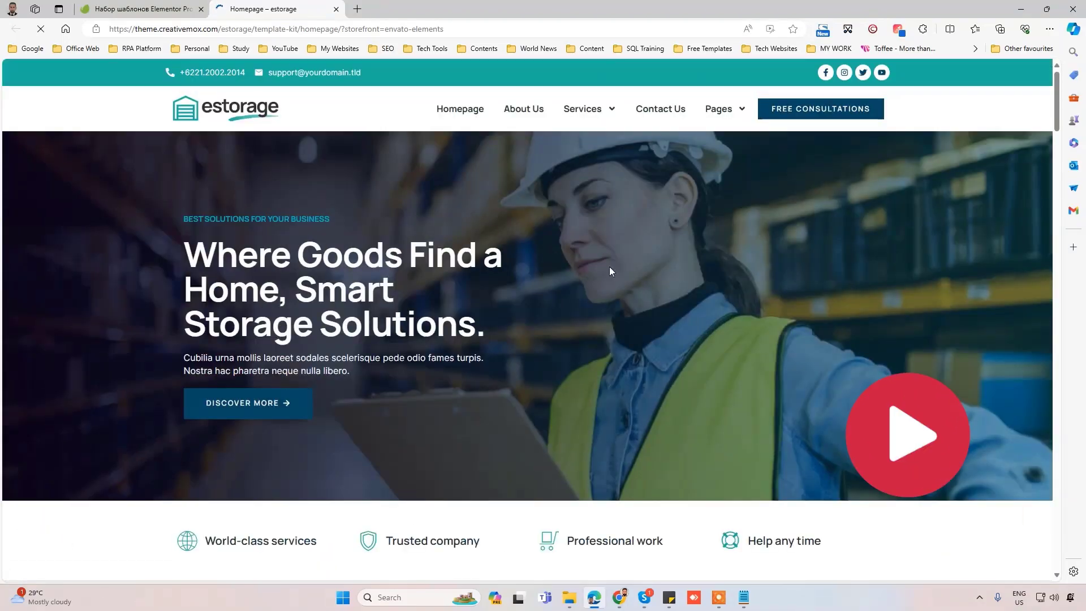
scroll(609, 267, "down", 5)
scroll(606, 266, "down", 4)
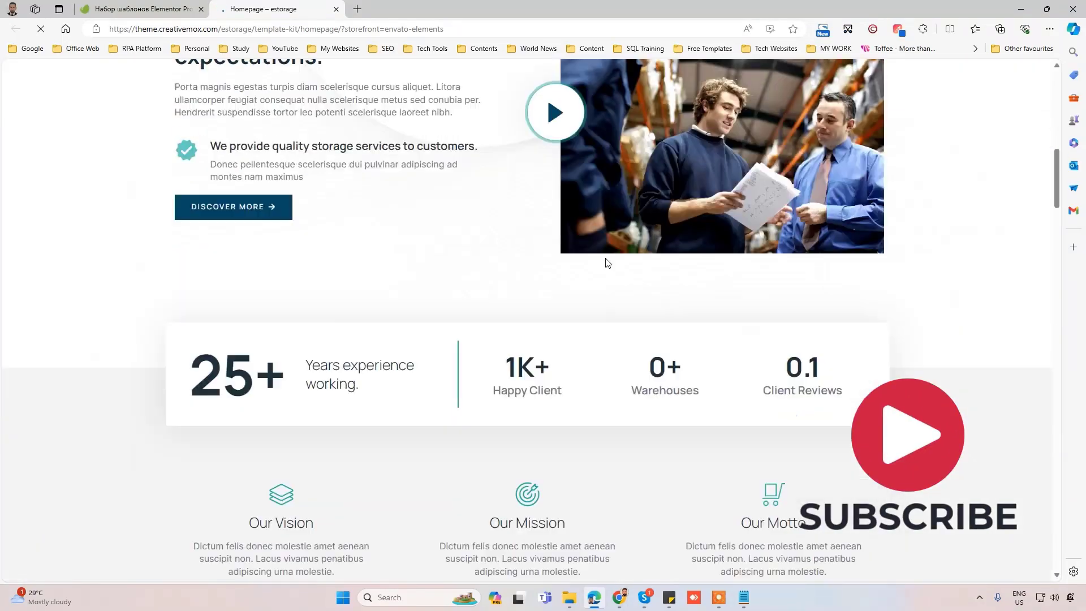
scroll(607, 262, "down", 5)
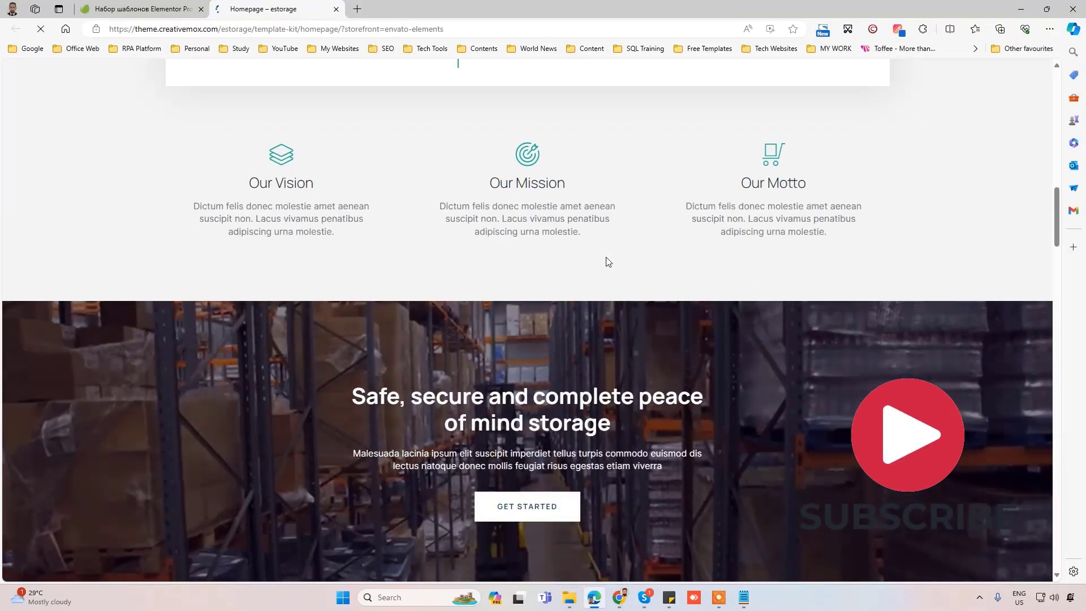
scroll(605, 257, "down", 1)
scroll(605, 255, "down", 4)
scroll(604, 253, "down", 4)
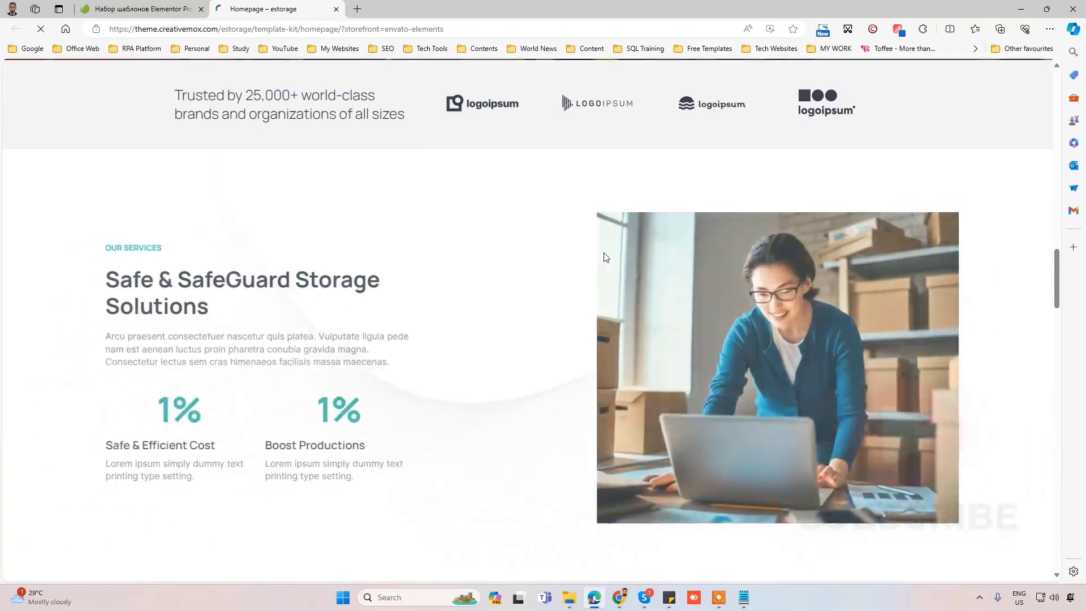
scroll(600, 248, "down", 1)
scroll(600, 248, "down", 4)
scroll(600, 249, "down", 5)
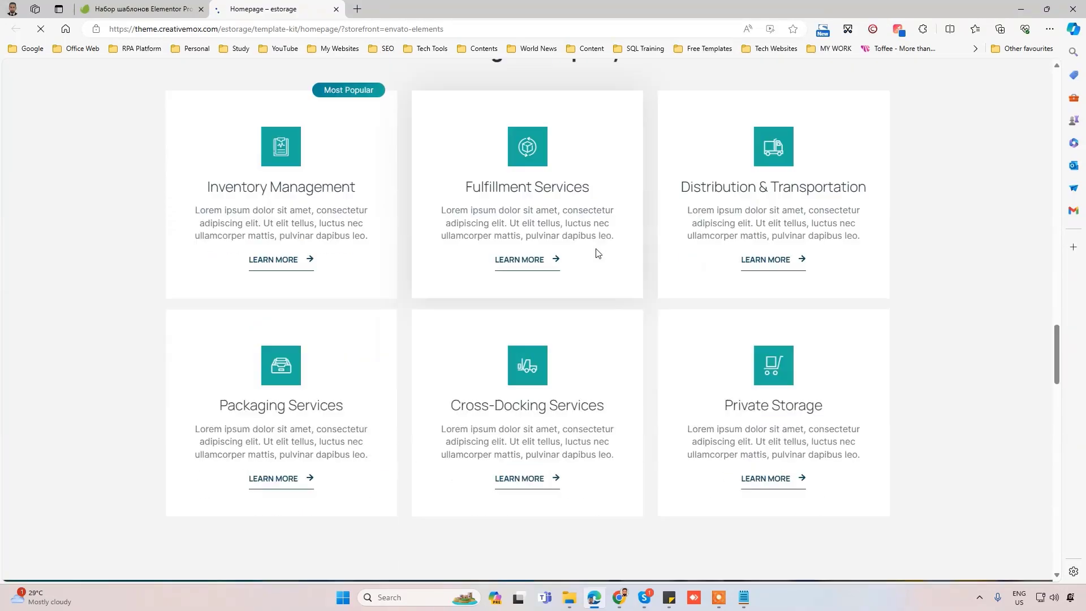
scroll(600, 248, "down", 3)
scroll(597, 246, "down", 2)
scroll(595, 243, "up", 4)
scroll(594, 243, "up", 1)
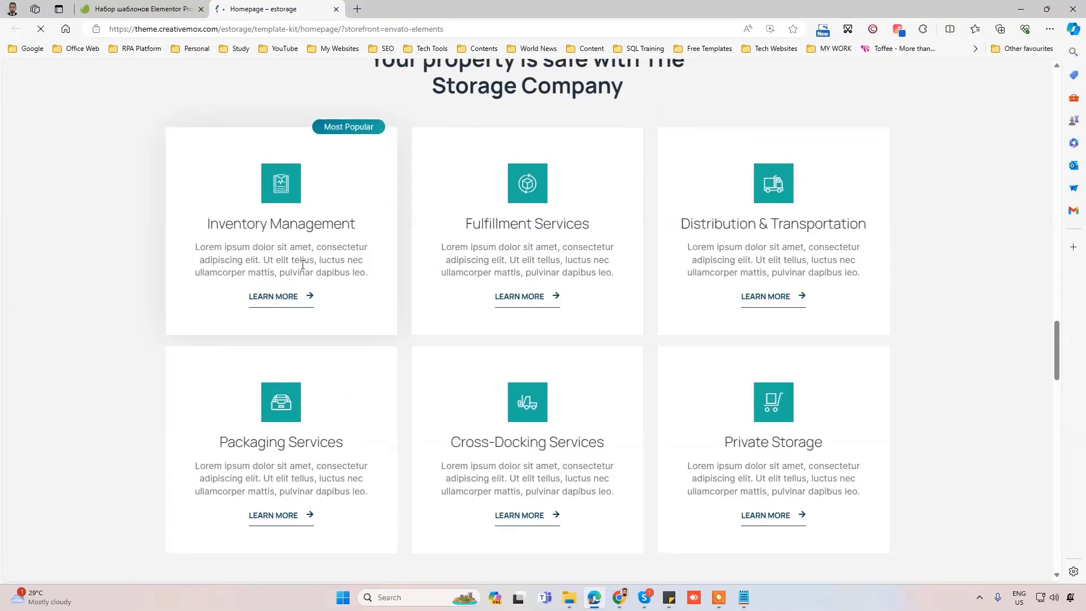
scroll(709, 261, "down", 3)
scroll(709, 261, "down", 3)
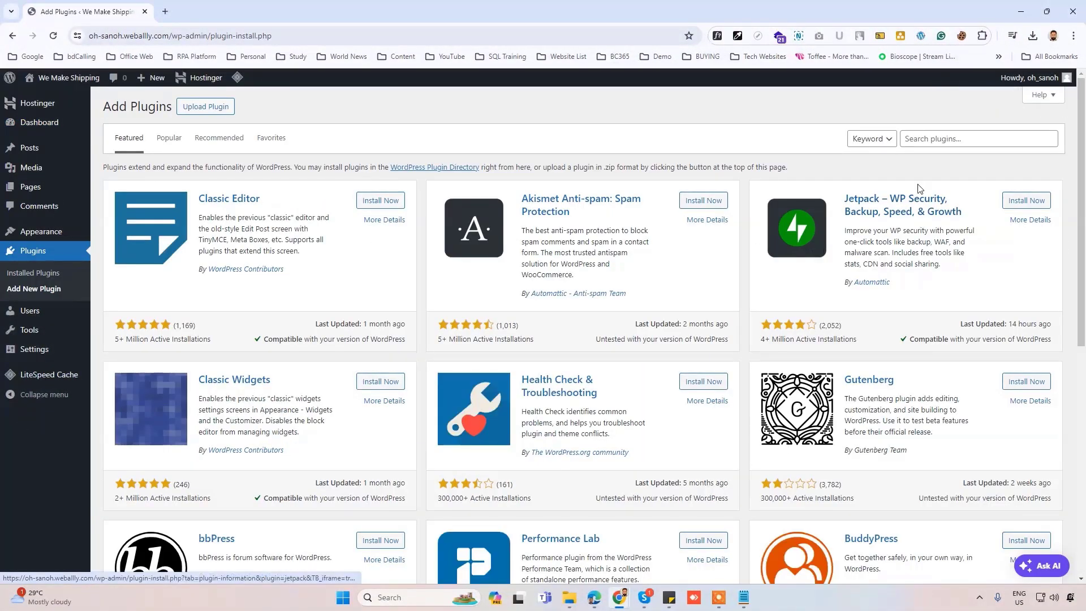
Step: Search plugins for 'envato elements', install and activate it, then go to Themes
left_click(930, 139)
type("enh")
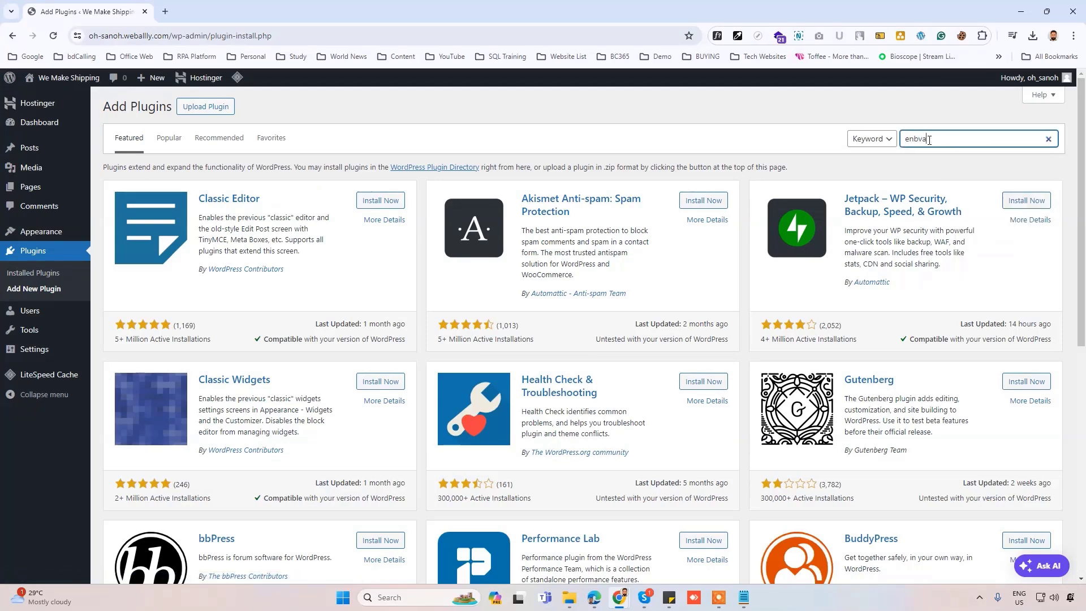
key("BackSpace")
key("BackSpace")
key("BackSpace")
type("v")
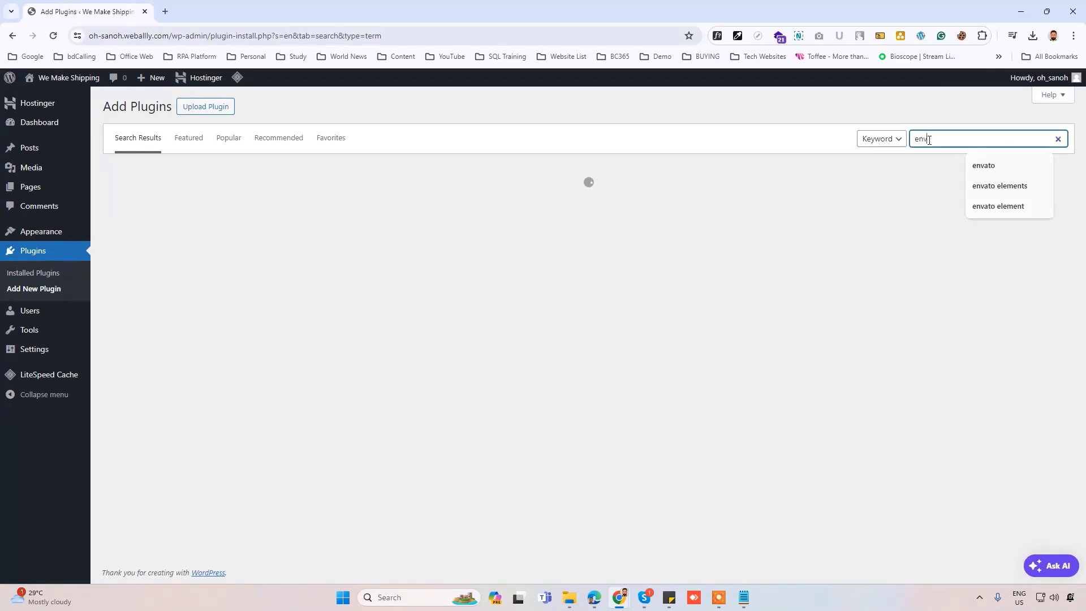
type("ato el")
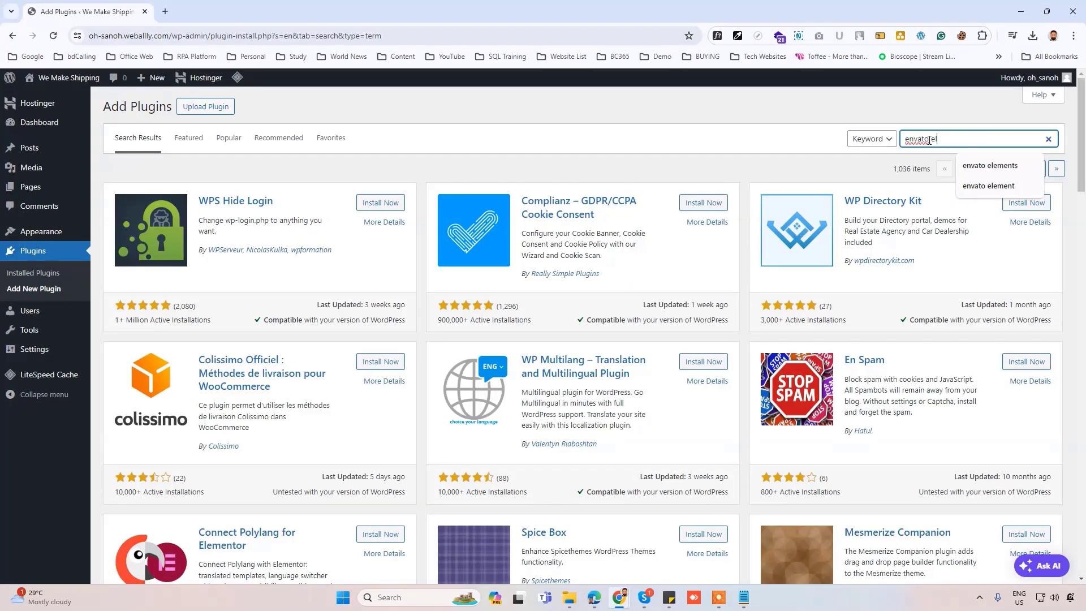
type("ements")
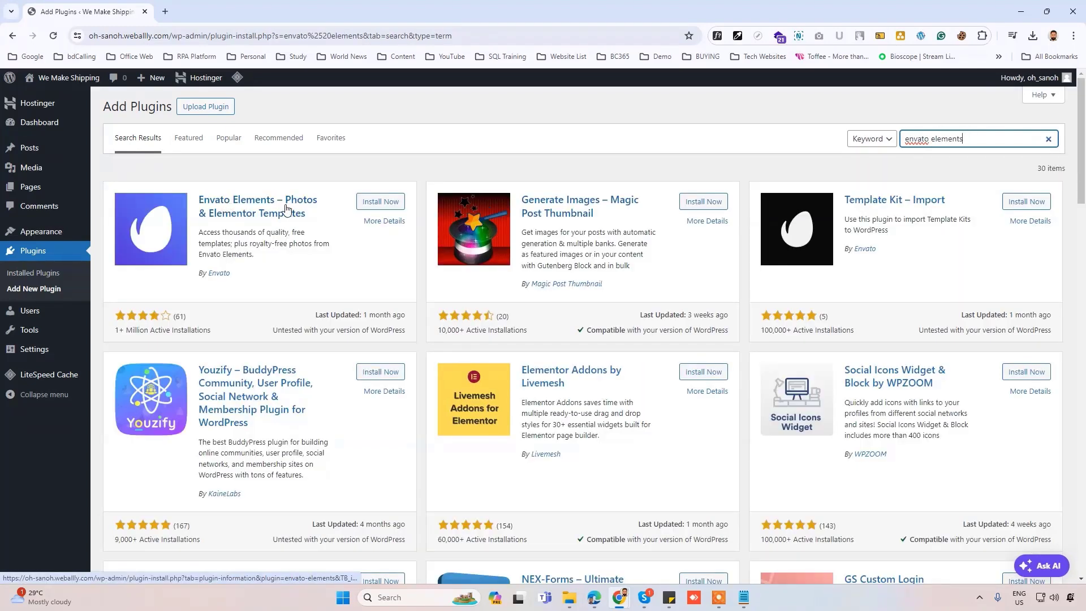
left_click(379, 202)
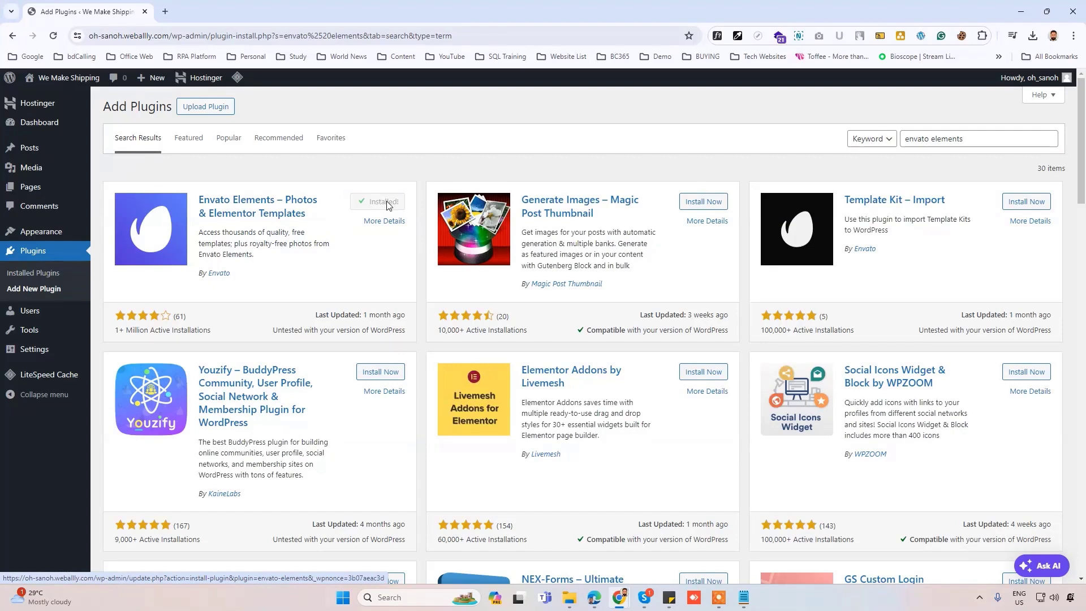
left_click(380, 204)
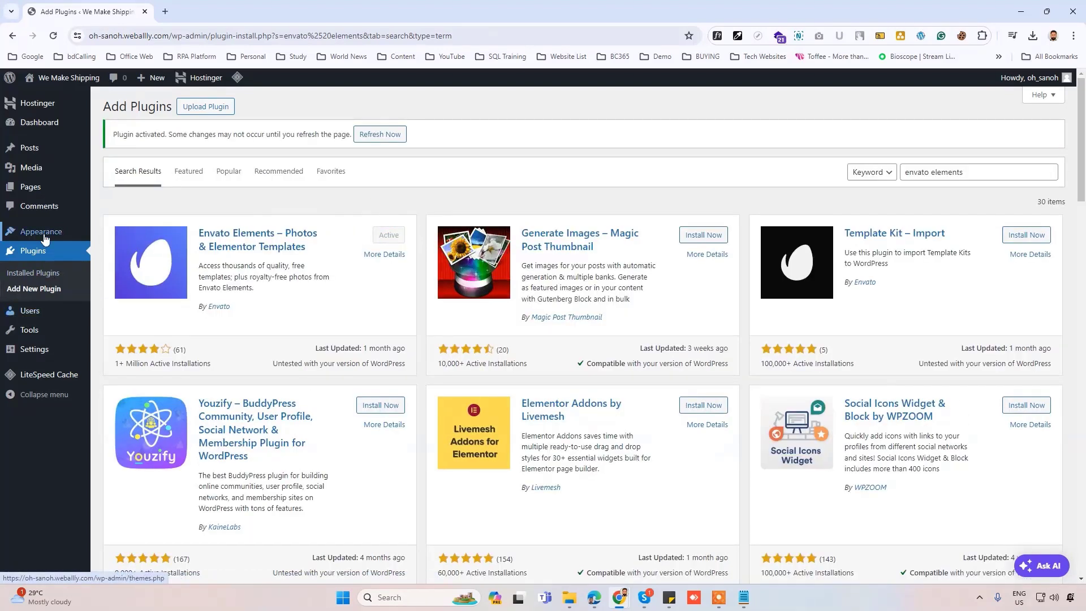
left_click(113, 234)
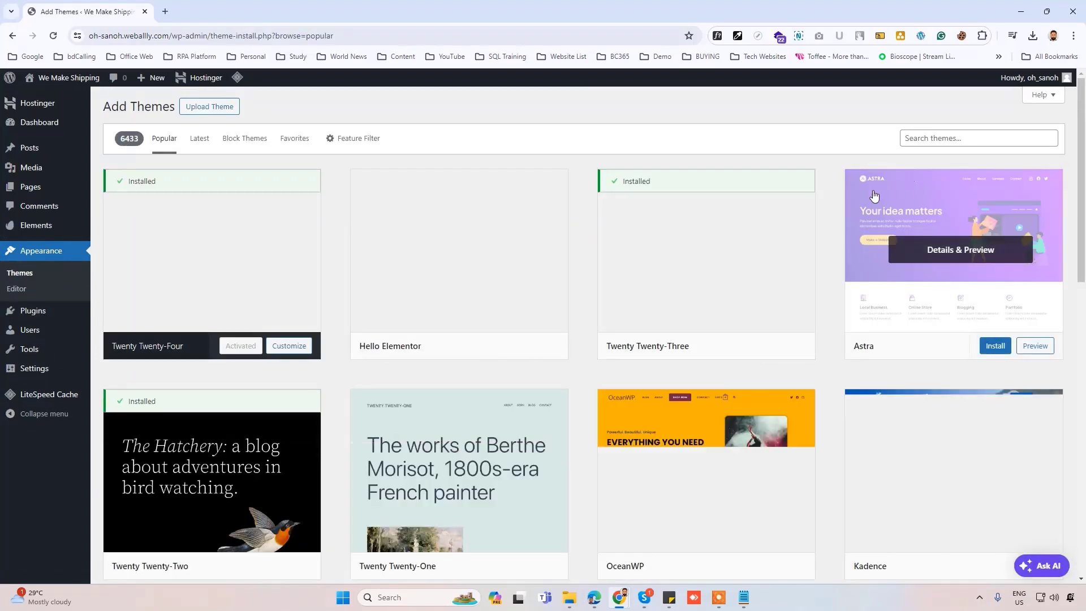
mouse_move(458, 250)
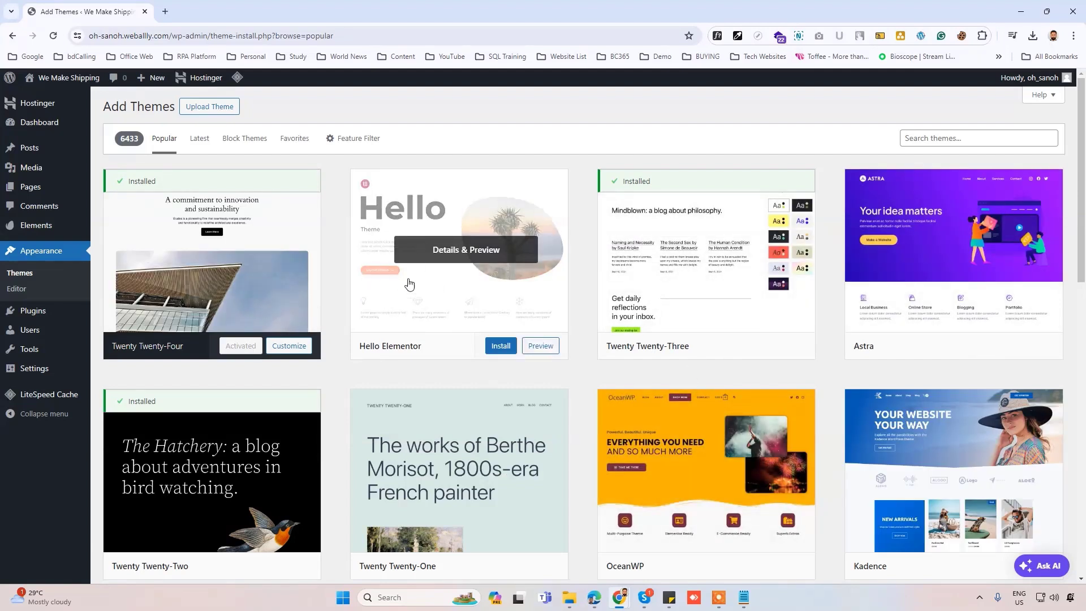
Step: Install and activate Hello Elementor, check its details, and return to the Dashboard
left_click(498, 348)
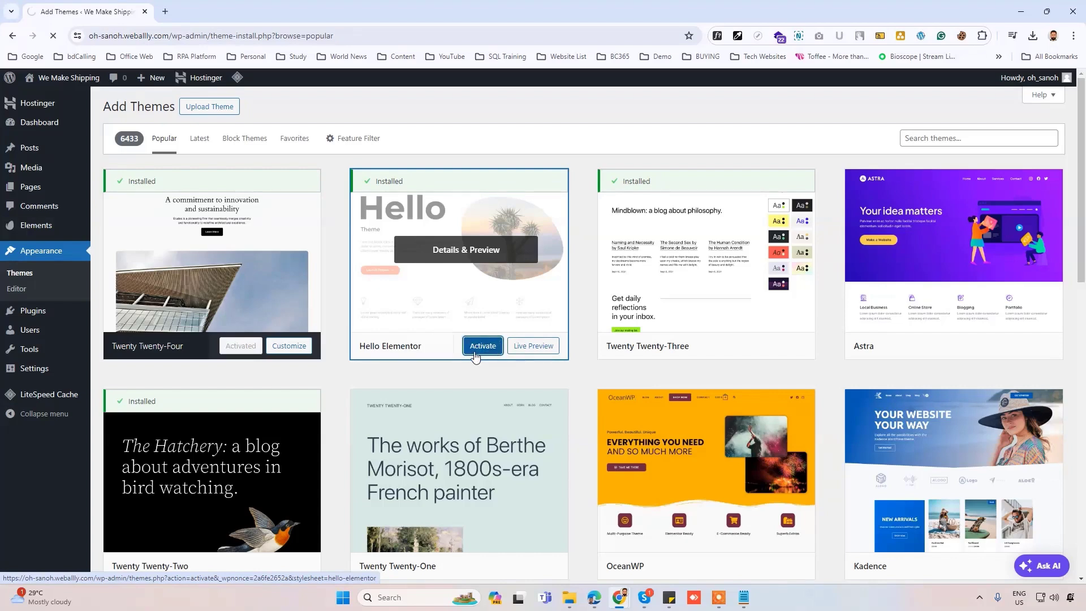
left_click(482, 346)
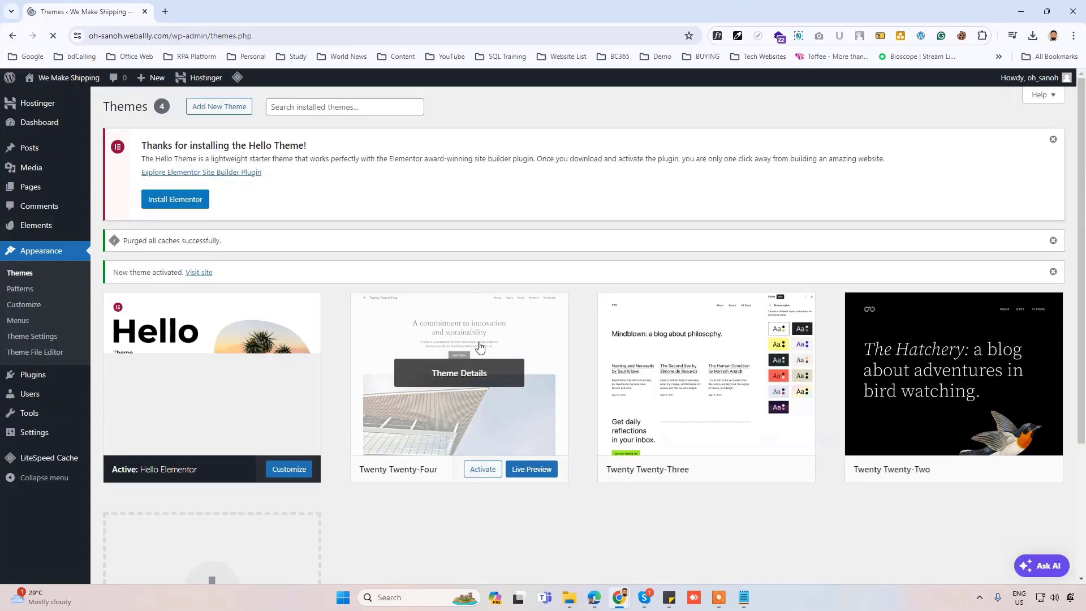
left_click(212, 420)
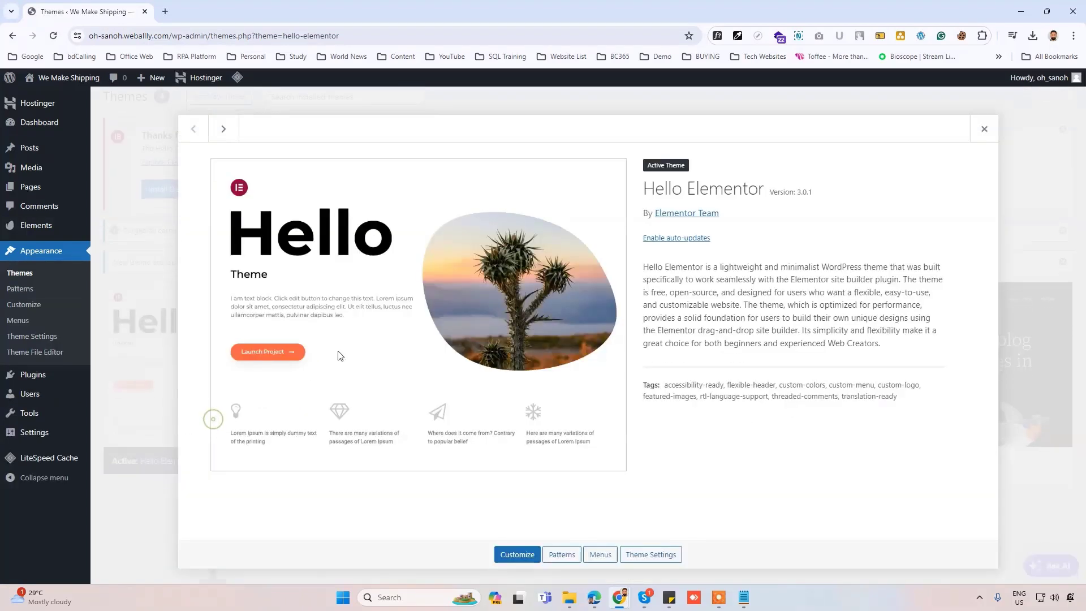
left_click(985, 127)
left_click(38, 124)
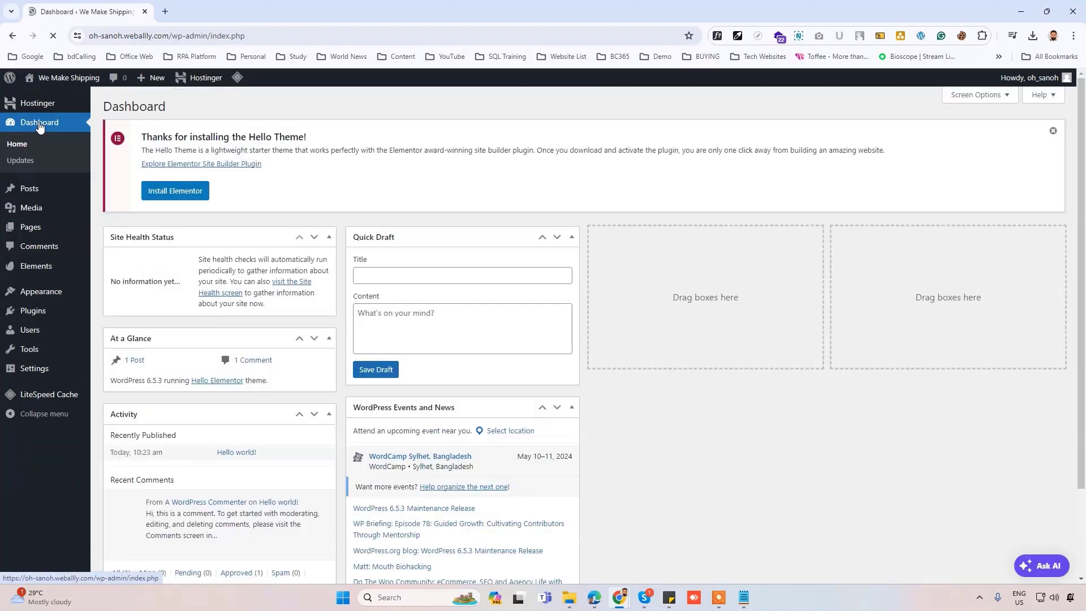
mouse_move(35, 266)
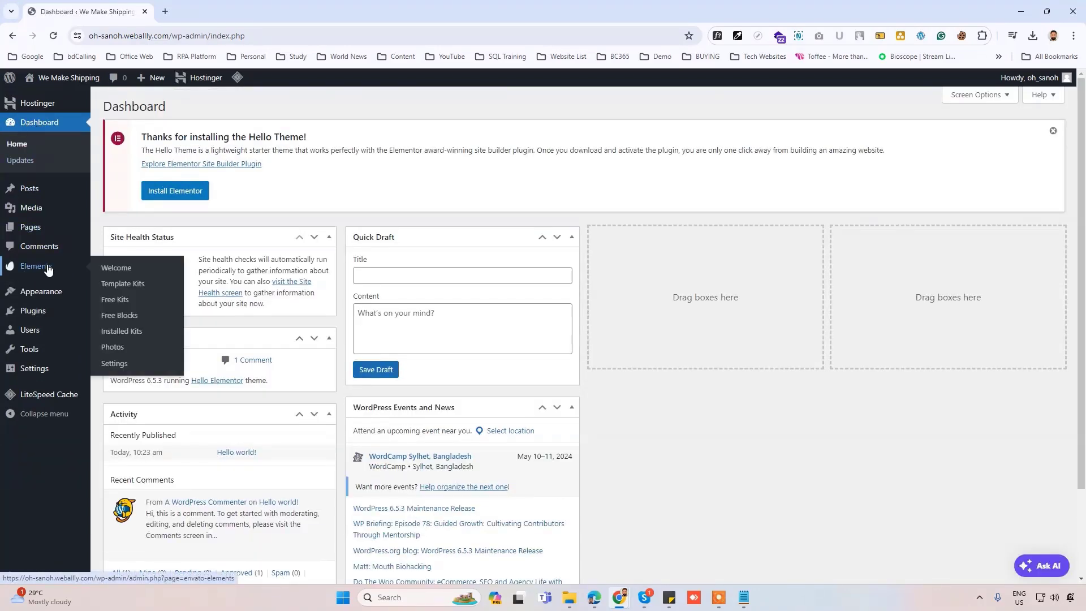
Step: Upload the eStorage kit zip from D:\A-RAHMAN\Envato Elements into Installed Kits
left_click(121, 331)
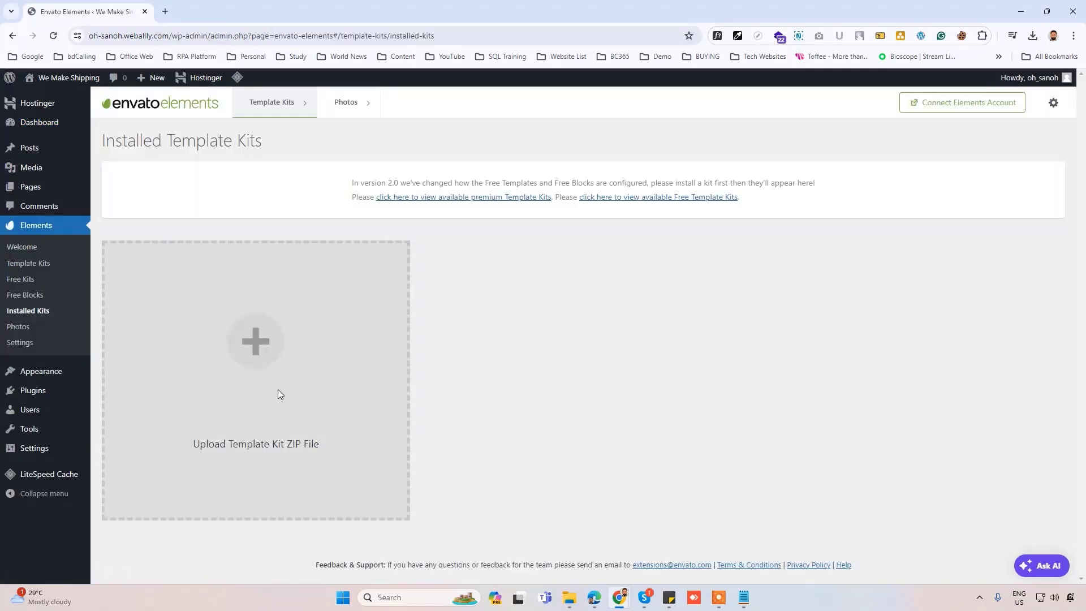
left_click(265, 344)
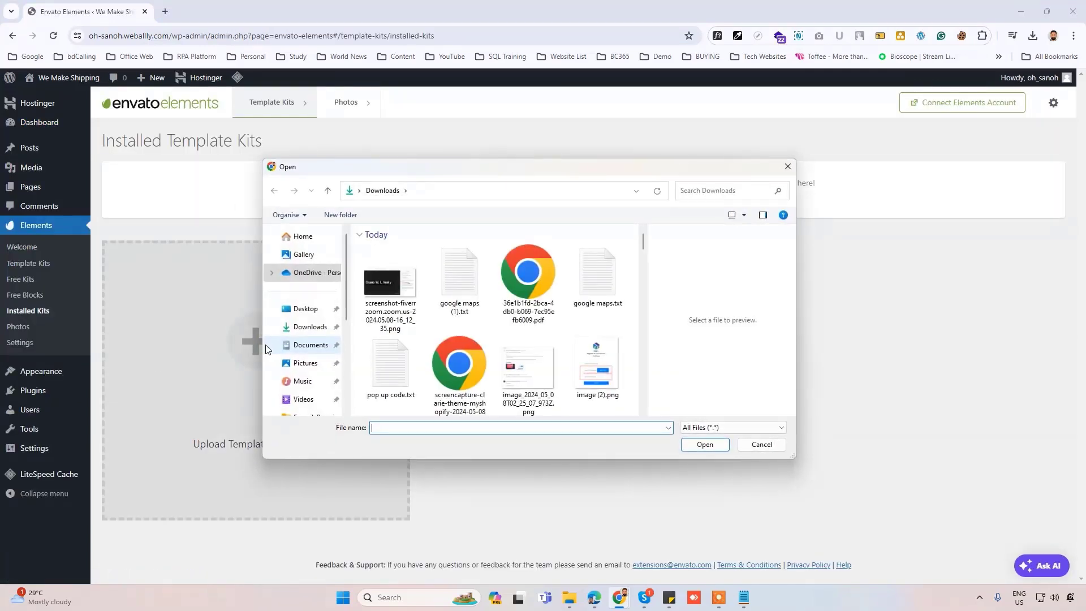
left_click(304, 359)
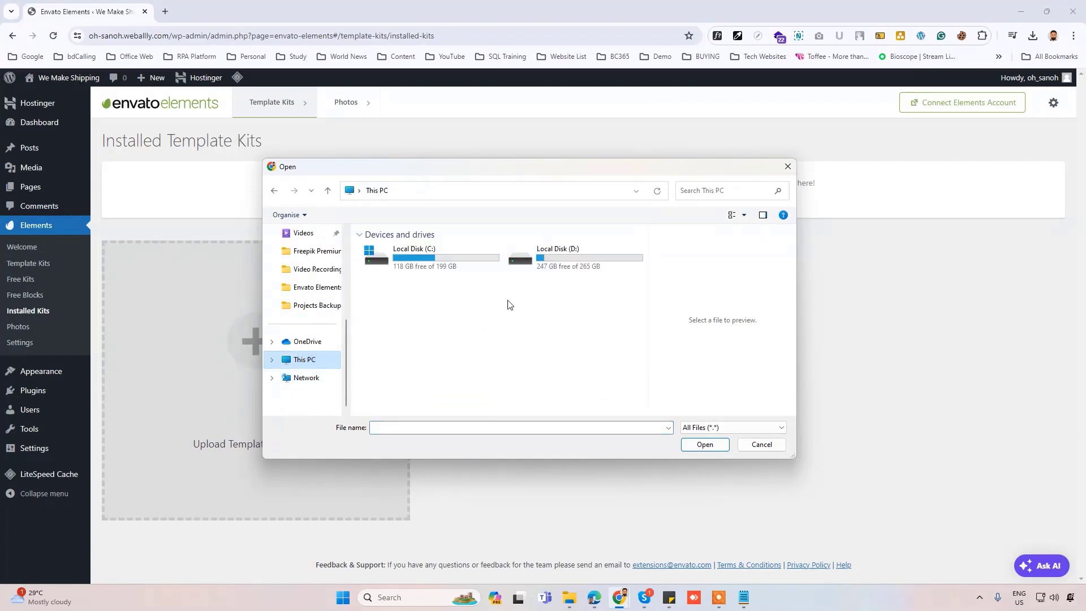
double_click(539, 252)
double_click(391, 249)
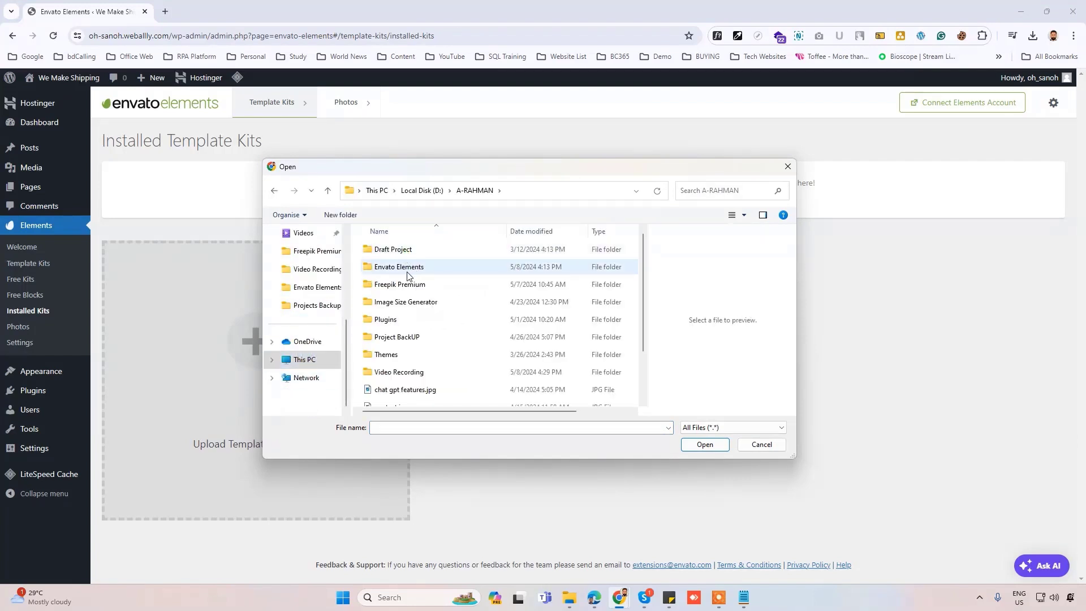
double_click(408, 274)
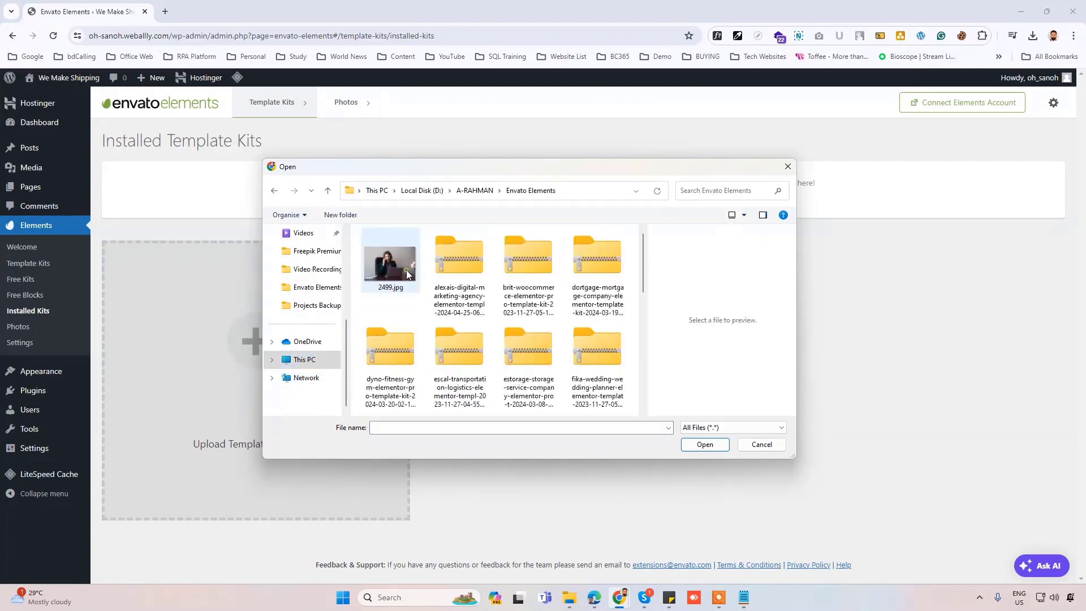
left_click(455, 274)
key("Down")
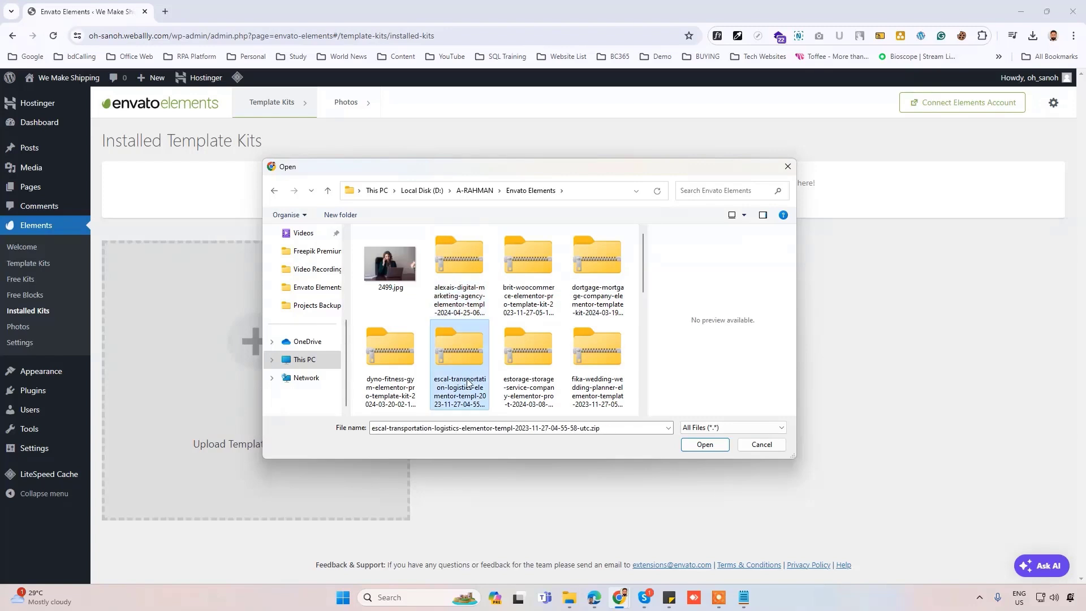
left_click(529, 357)
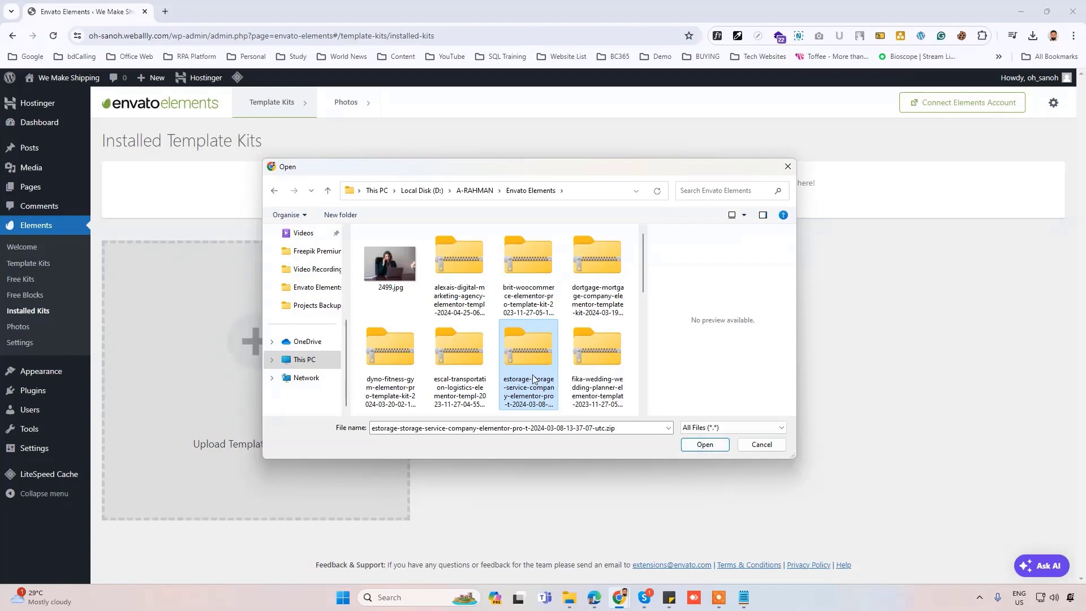
left_click(705, 446)
Step: Look over the eStorage kit listing on Envato Elements, then go back to WordPress
left_click(587, 564)
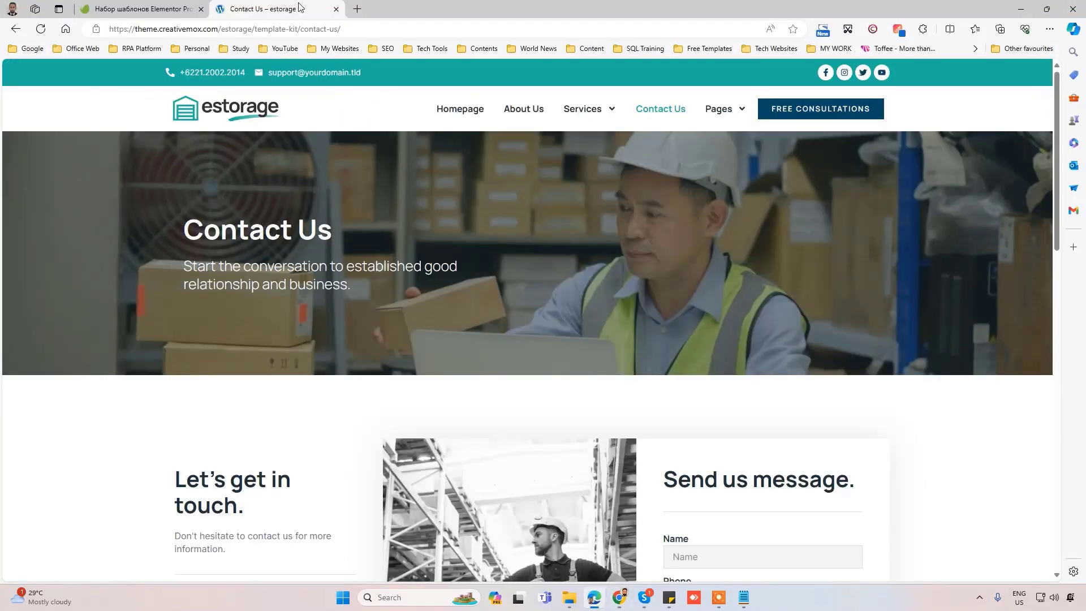
left_click(119, 10)
scroll(543, 339, "down", 2)
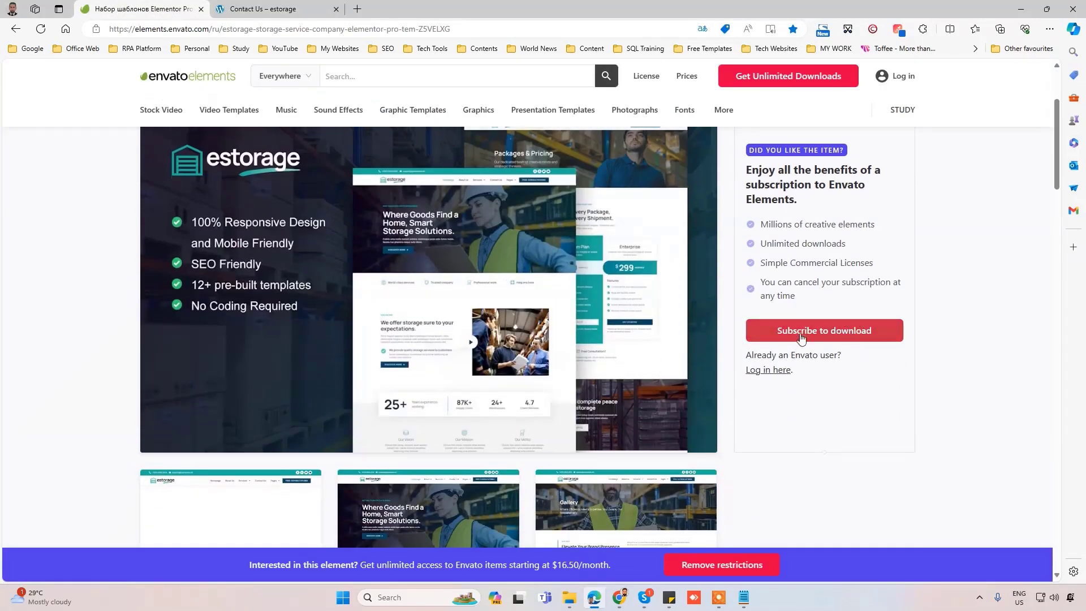
scroll(822, 340, "up", 1)
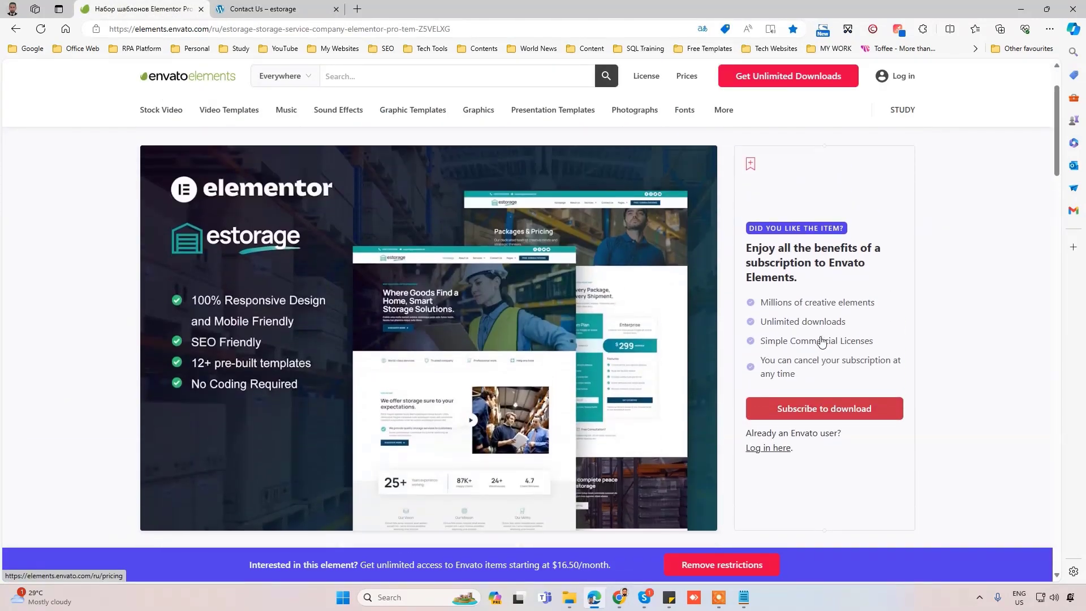
scroll(817, 416, "up", 1)
scroll(585, 394, "down", 1)
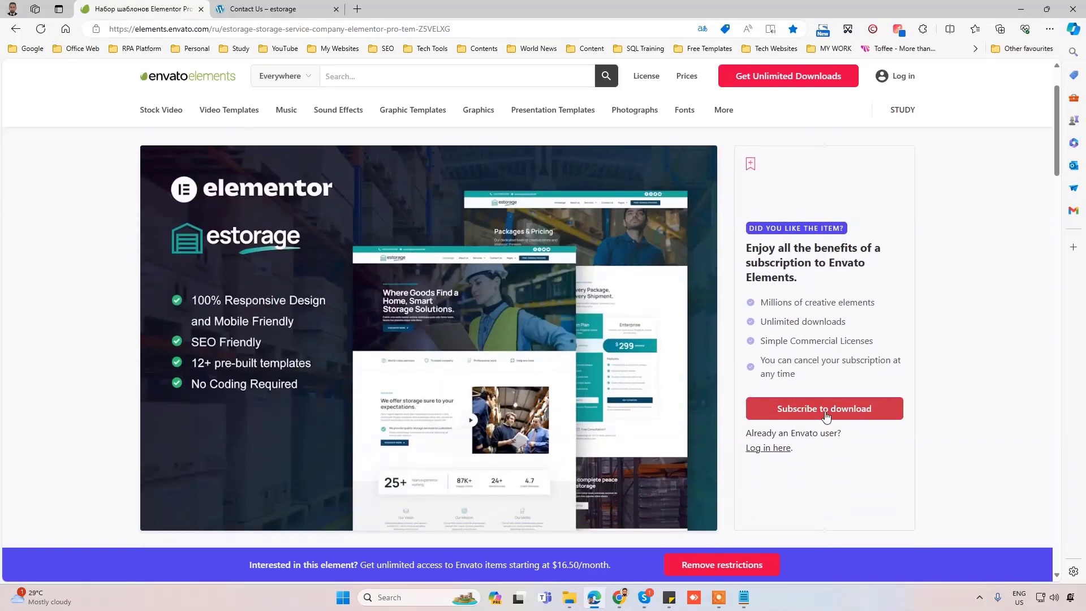
left_click(620, 598)
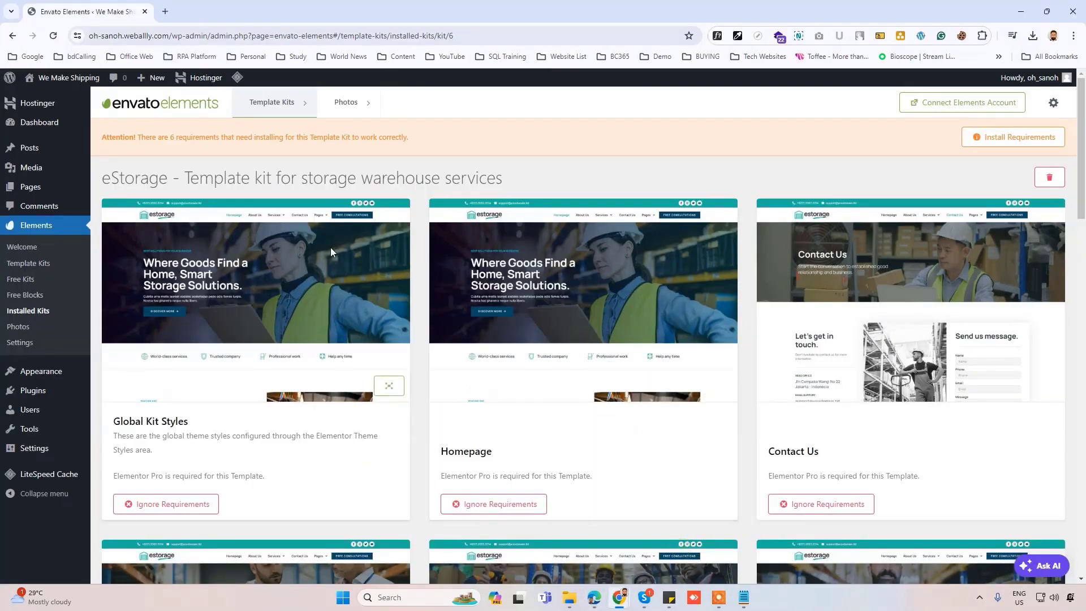
Step: Install the kit's missing requirements: ElementsKit Lite, Skybot Icons, Elementor, colour and typography settings
left_click(1011, 137)
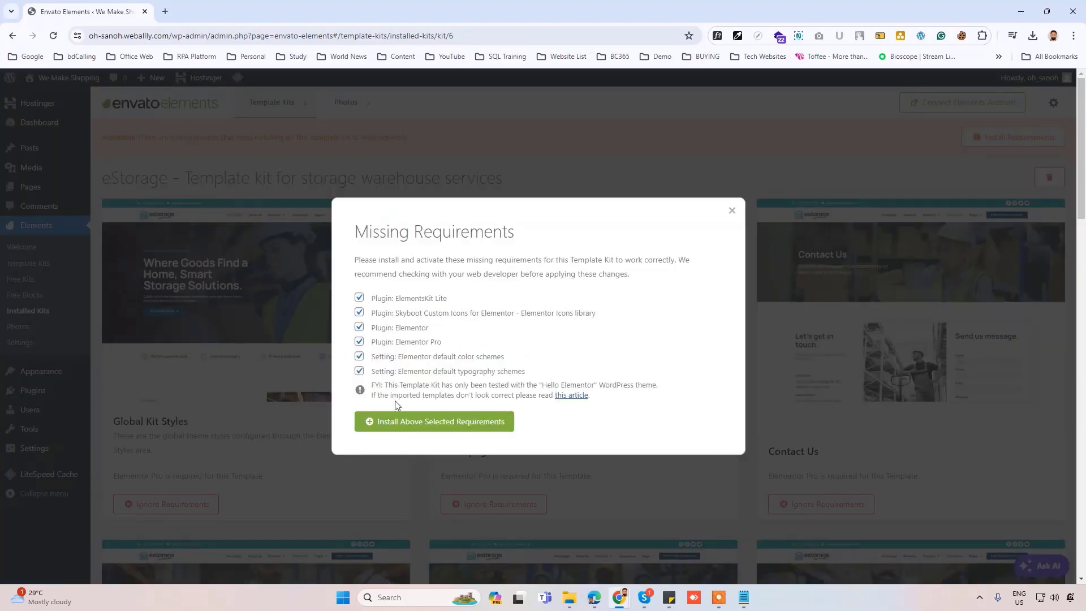
left_click(440, 424)
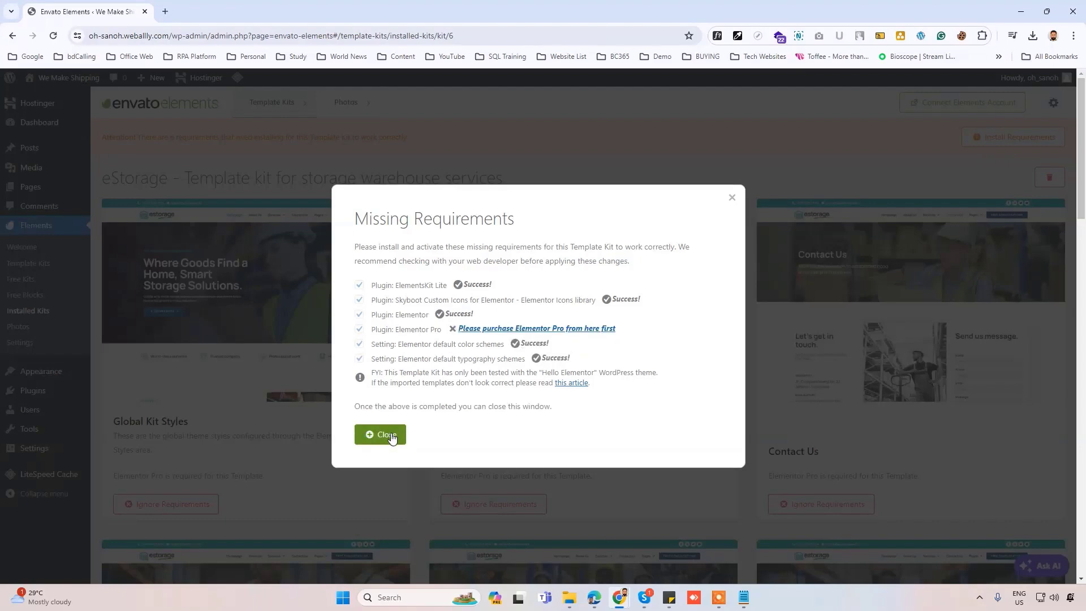
left_click(388, 437)
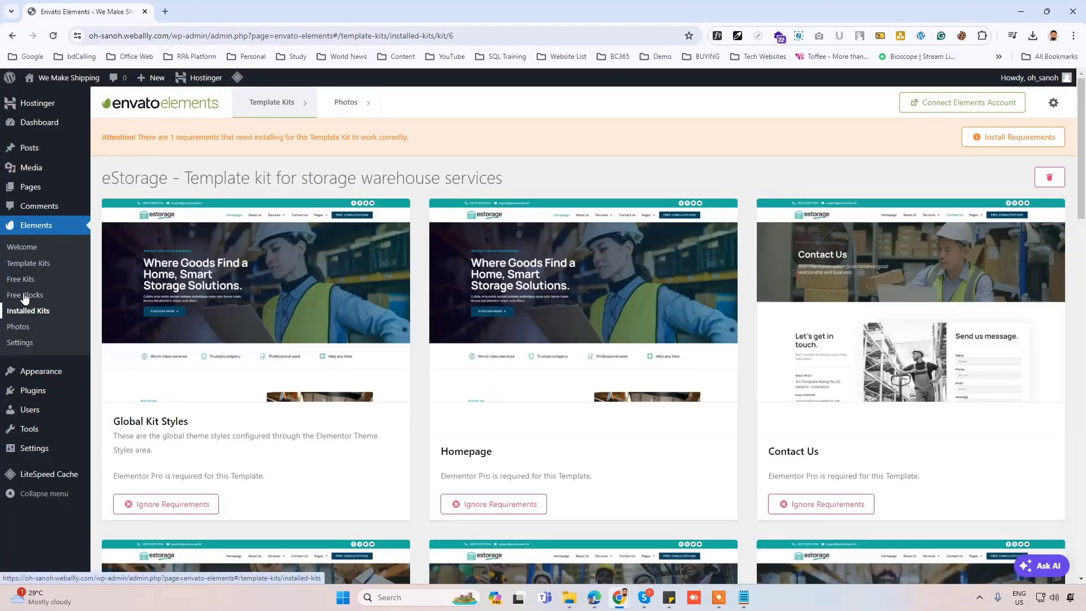
mouse_move(33, 391)
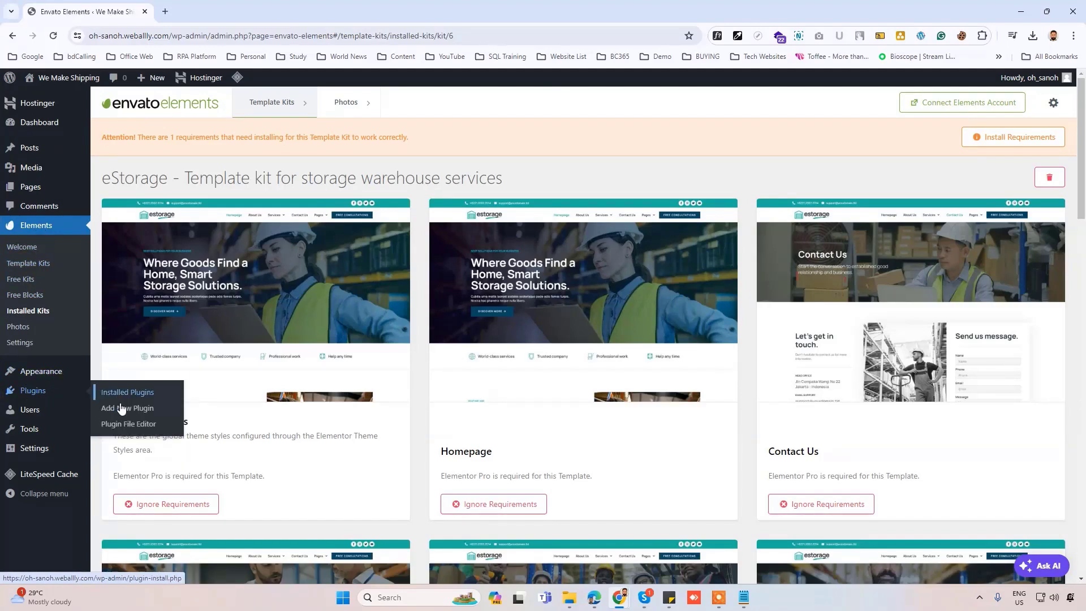
Step: Dismiss Elementor's setup wizard and reach the Add New Plugin page
left_click(122, 410)
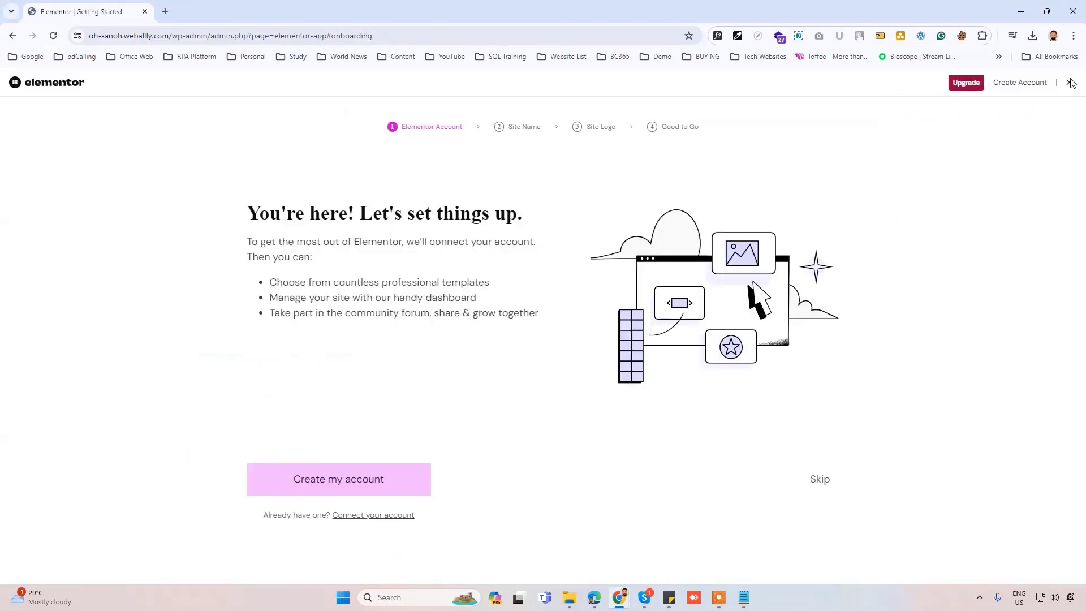
left_click(1071, 83)
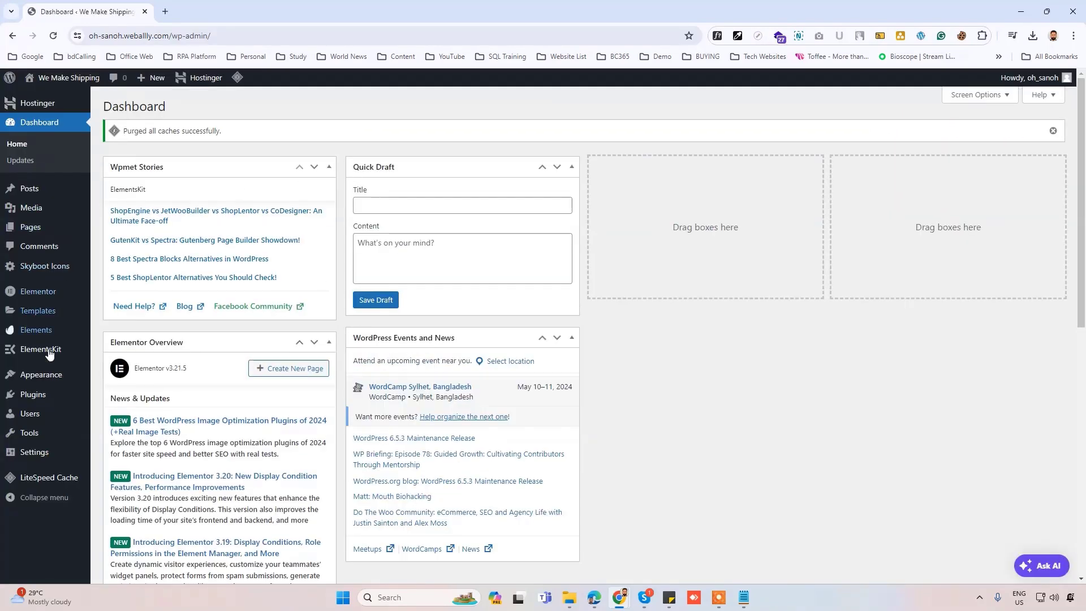
mouse_move(34, 395)
left_click(129, 409)
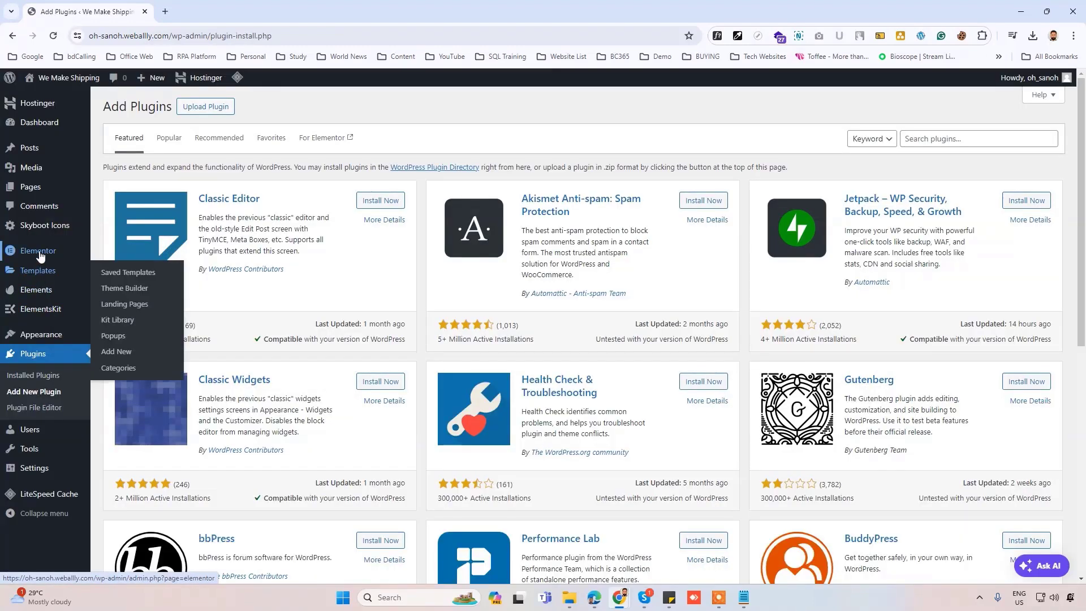
Step: Upload elementor-pro-3.21.2.zip from the Plugins folder, install it and activate it
left_click(206, 107)
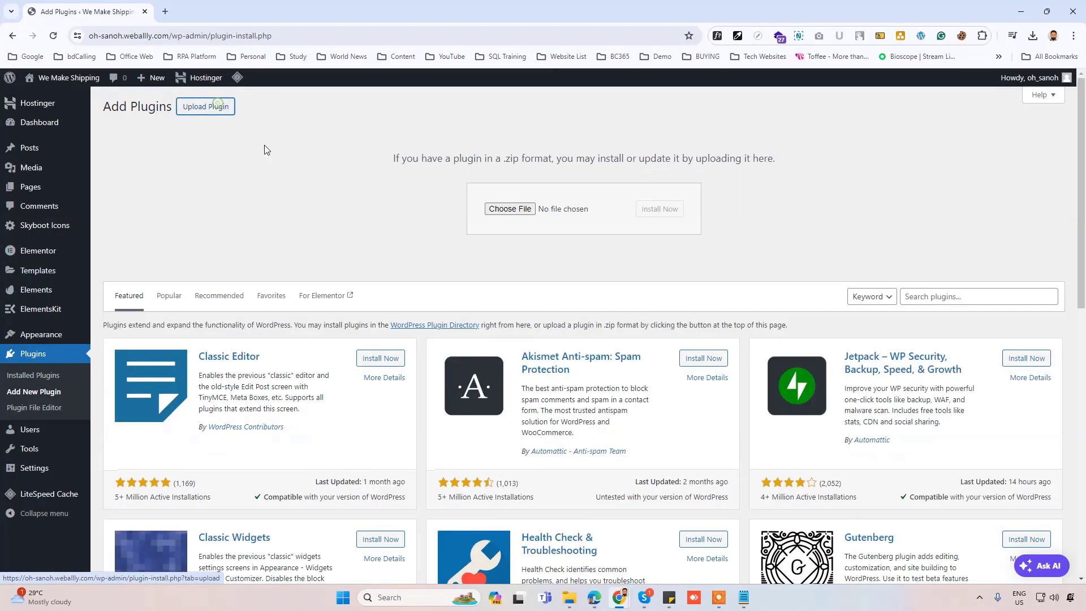
left_click(510, 209)
left_click(476, 192)
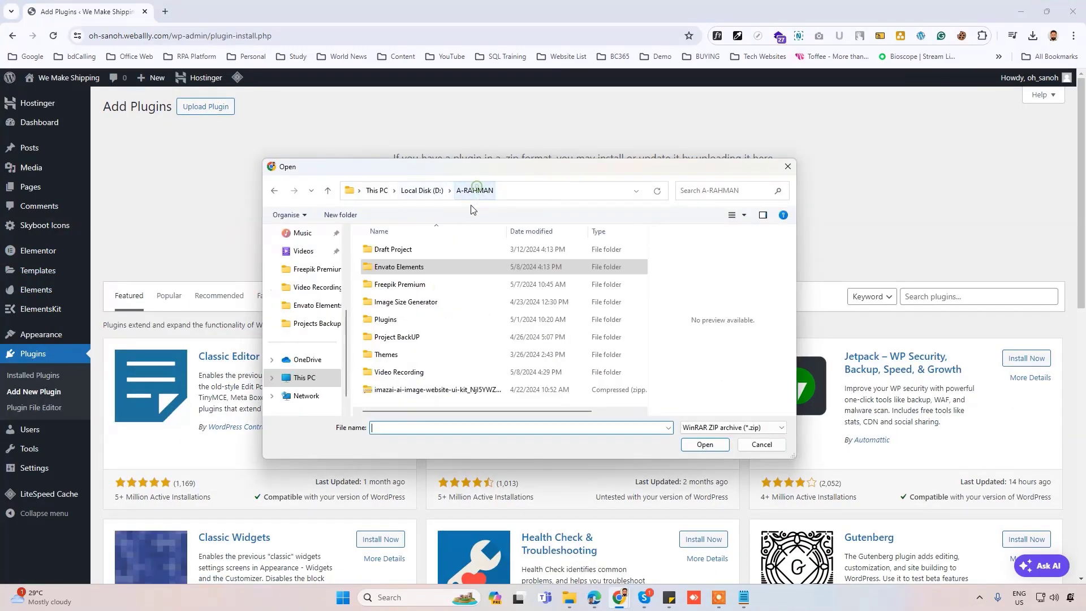
double_click(386, 319)
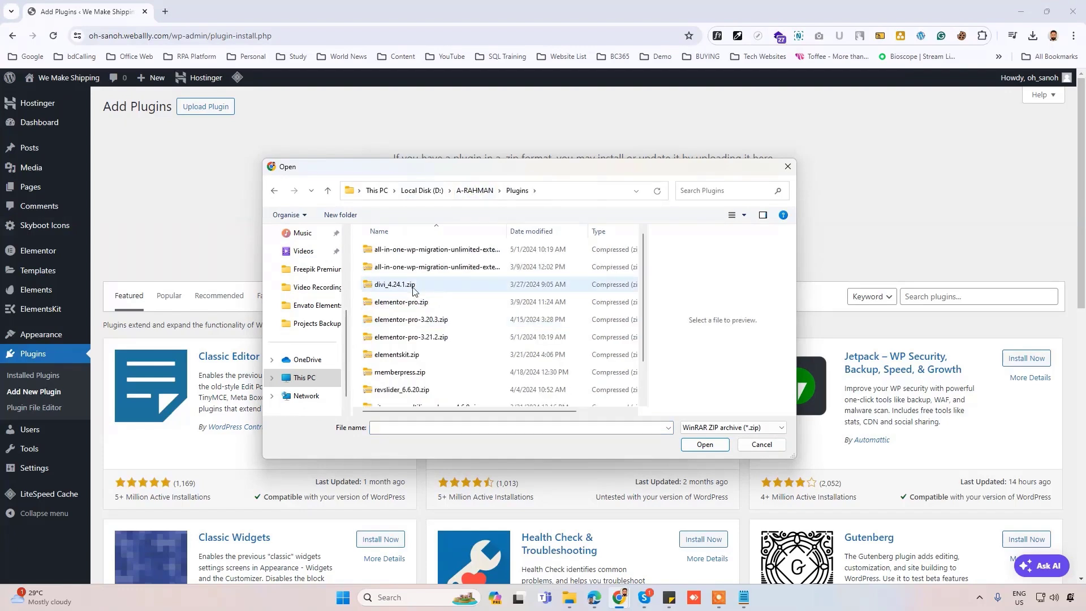
left_click(411, 337)
left_click(705, 444)
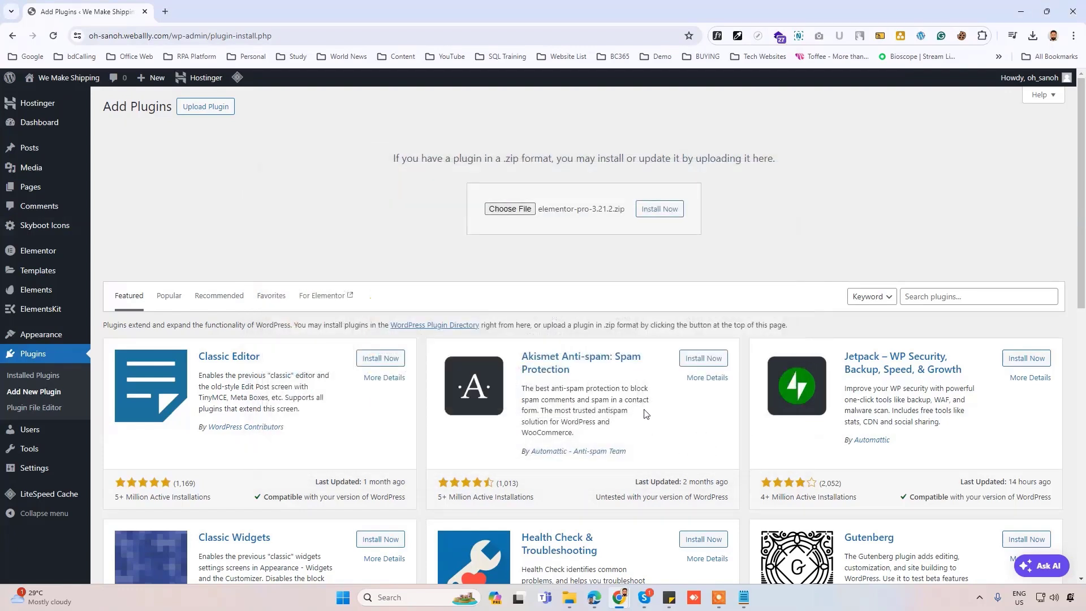
left_click(665, 210)
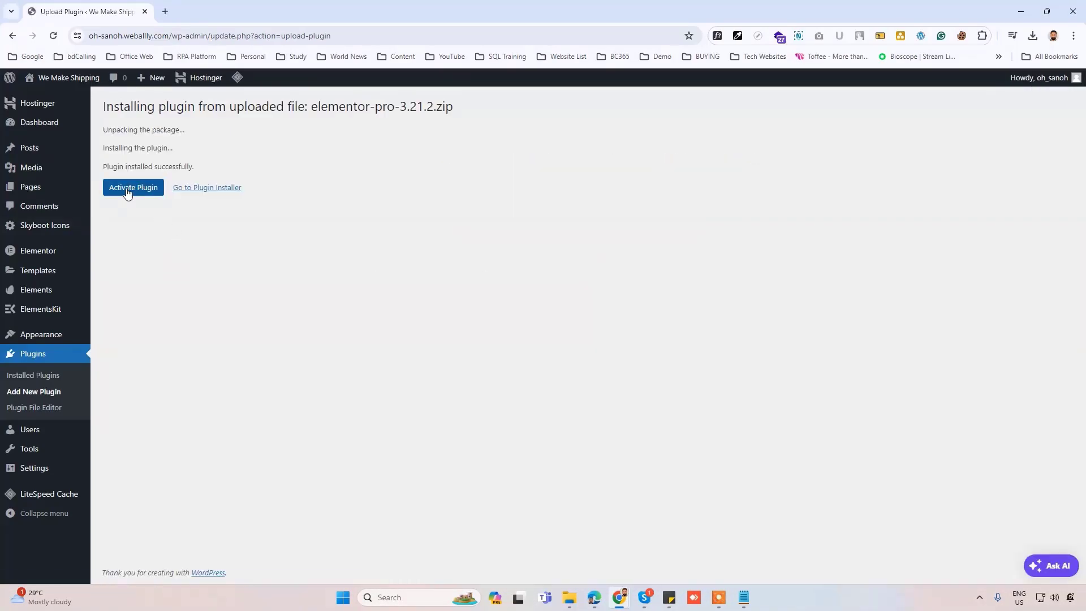
left_click(132, 188)
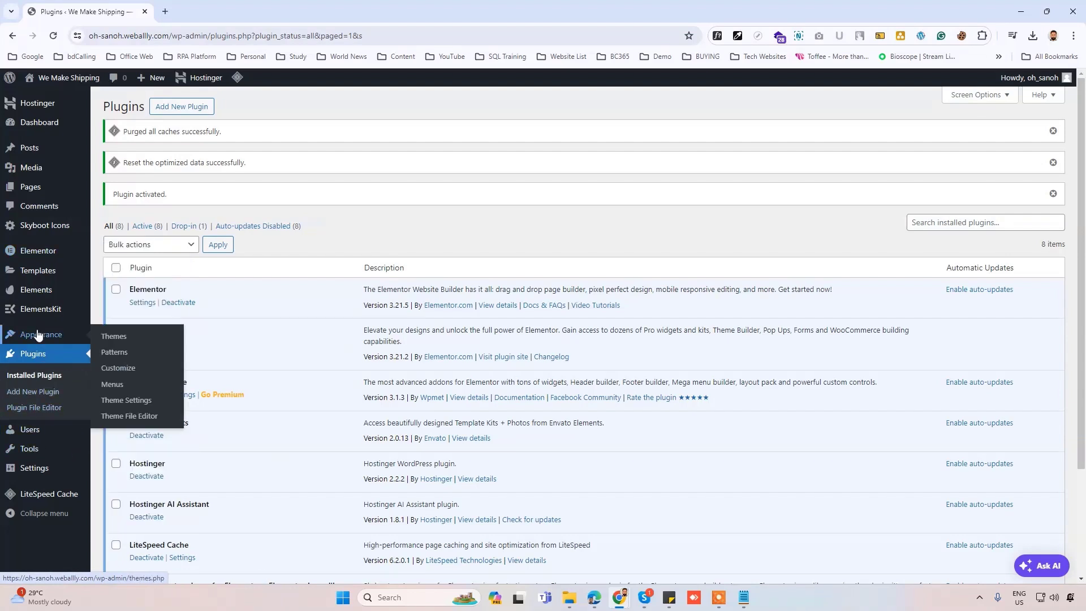
mouse_move(28, 449)
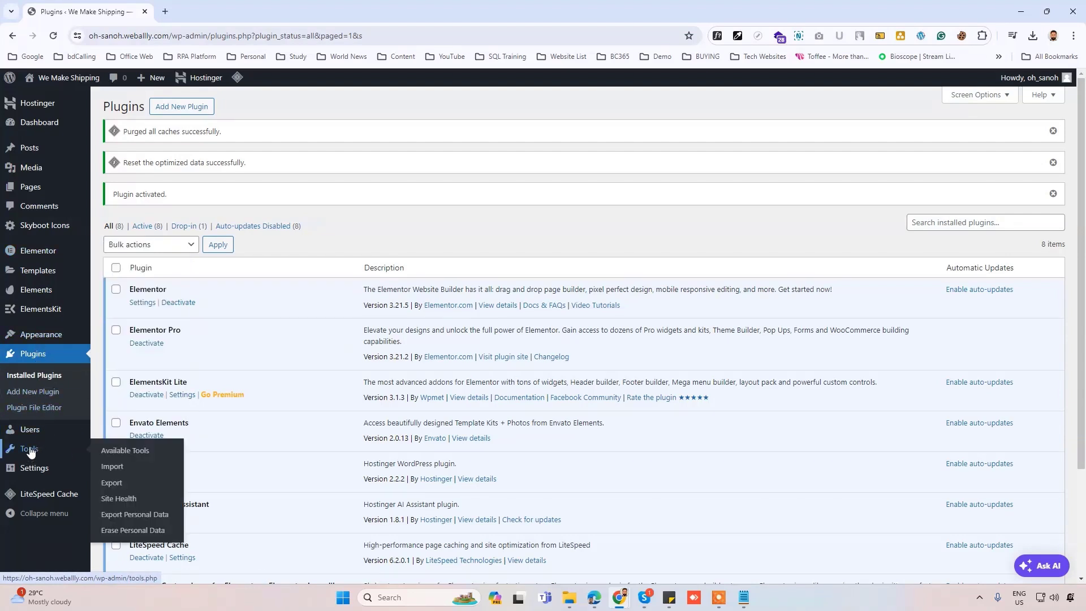
Step: Open the eStorage kit's templates and import Global Kit Styles
mouse_move(35, 289)
left_click(112, 355)
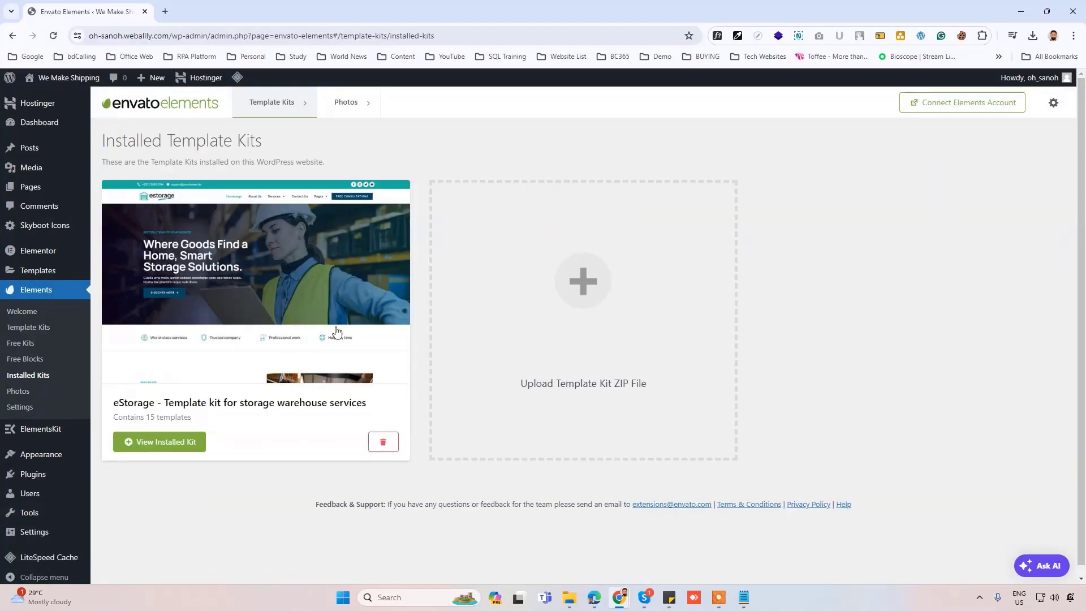
left_click(365, 313)
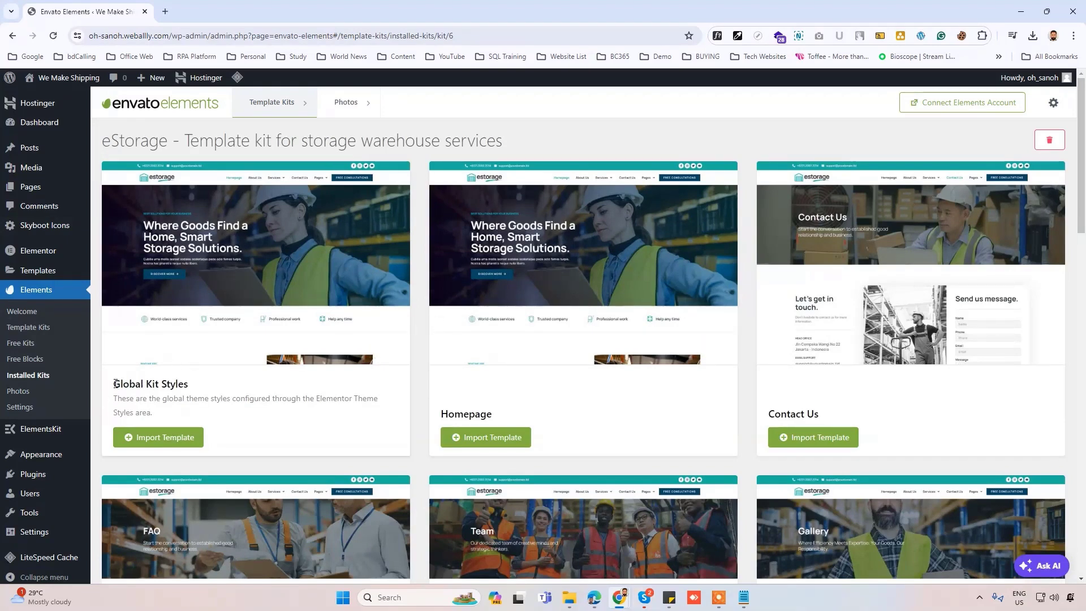
mouse_move(114, 384)
left_mouse_down()
mouse_move(187, 384)
mouse_move(198, 398)
left_mouse_up()
left_click(195, 398)
left_click(170, 438)
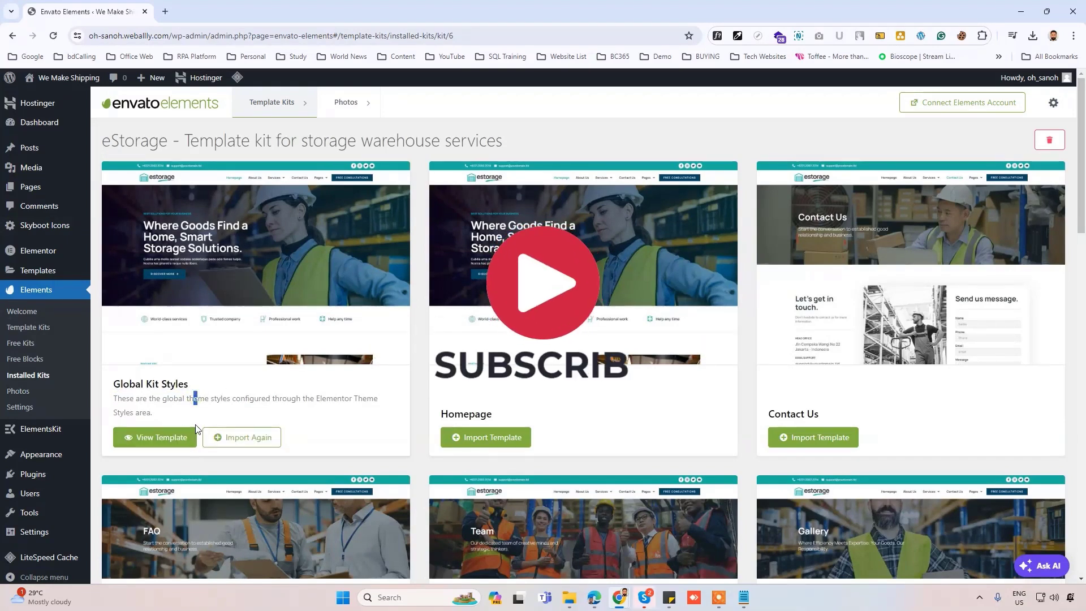
left_click(227, 398)
mouse_move(583, 285)
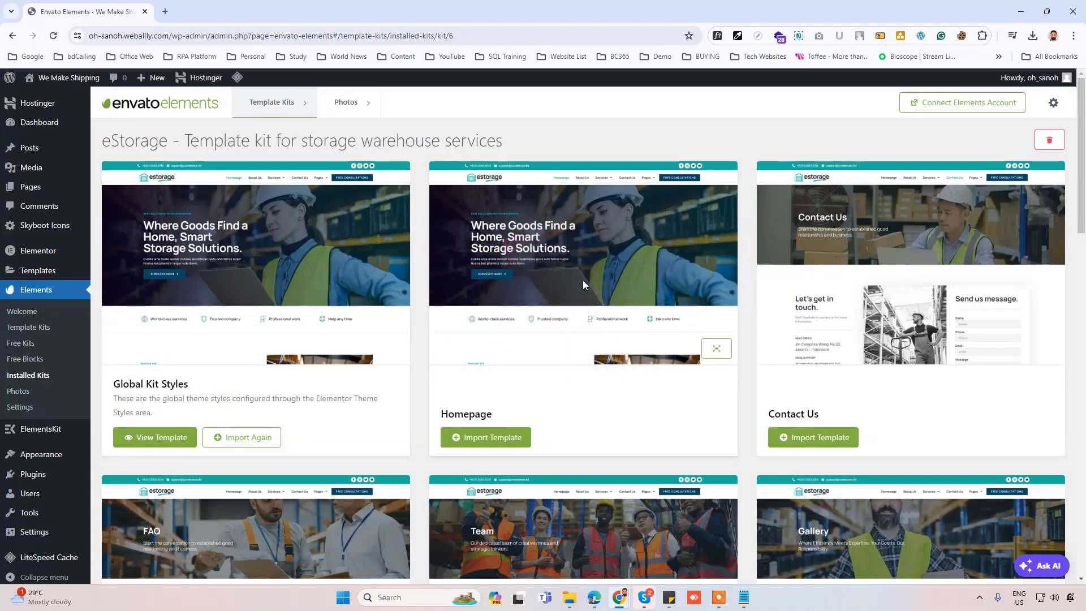
Step: Preview the Homepage template, then import the Homepage, Contact Us and FAQ templates
left_click(717, 348)
scroll(607, 274, "down", 3)
scroll(606, 273, "down", 5)
scroll(607, 273, "down", 5)
scroll(602, 280, "down", 5)
scroll(596, 285, "down", 5)
scroll(597, 284, "down", 5)
left_click(746, 95)
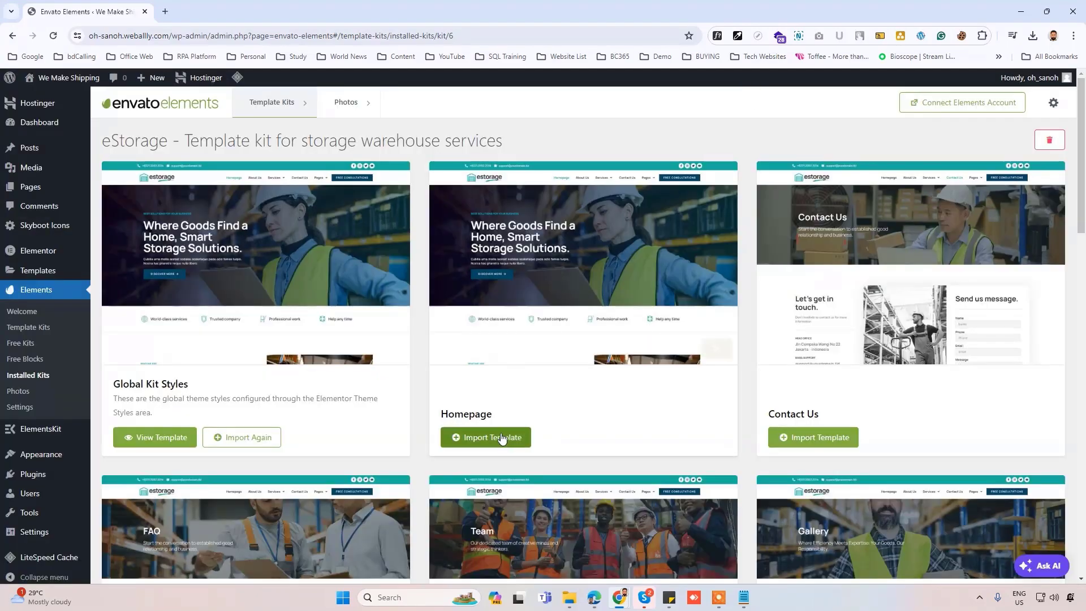
left_click(480, 437)
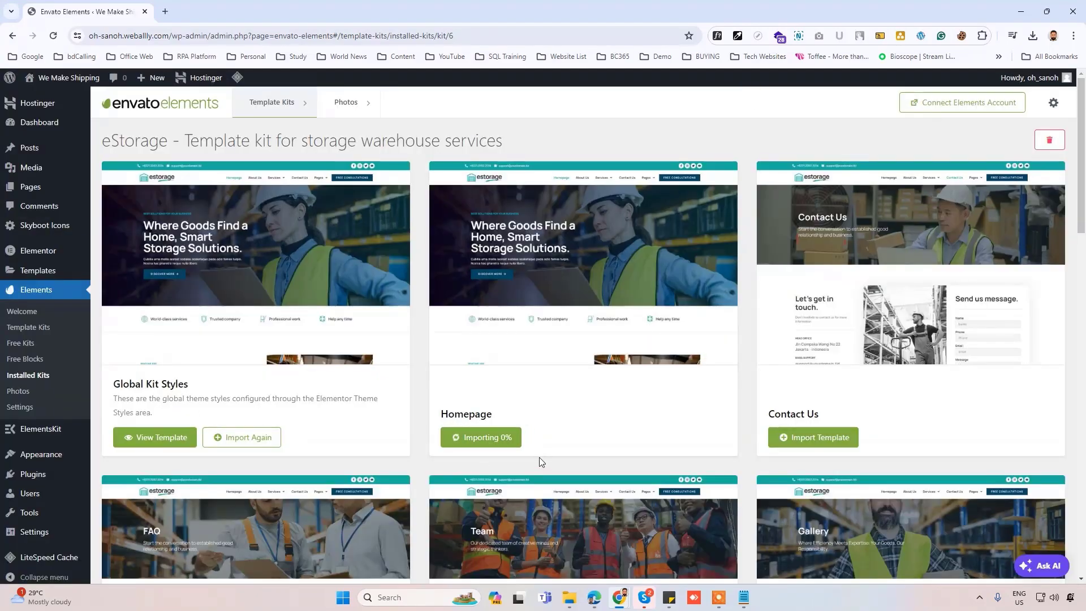
left_click(814, 437)
scroll(739, 421, "down", 4)
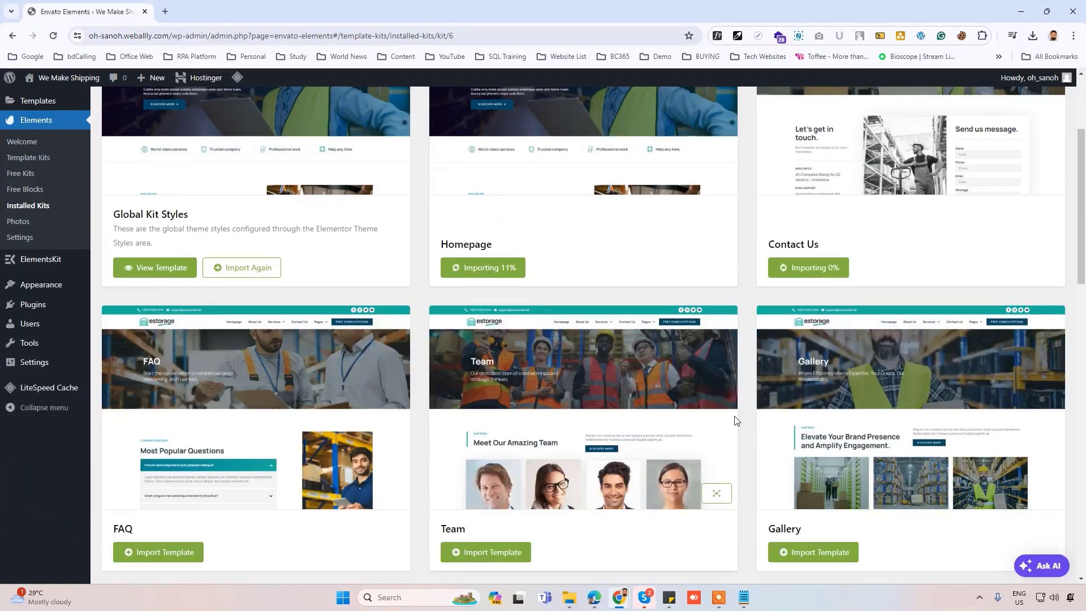
scroll(509, 382, "down", 2)
left_click(160, 441)
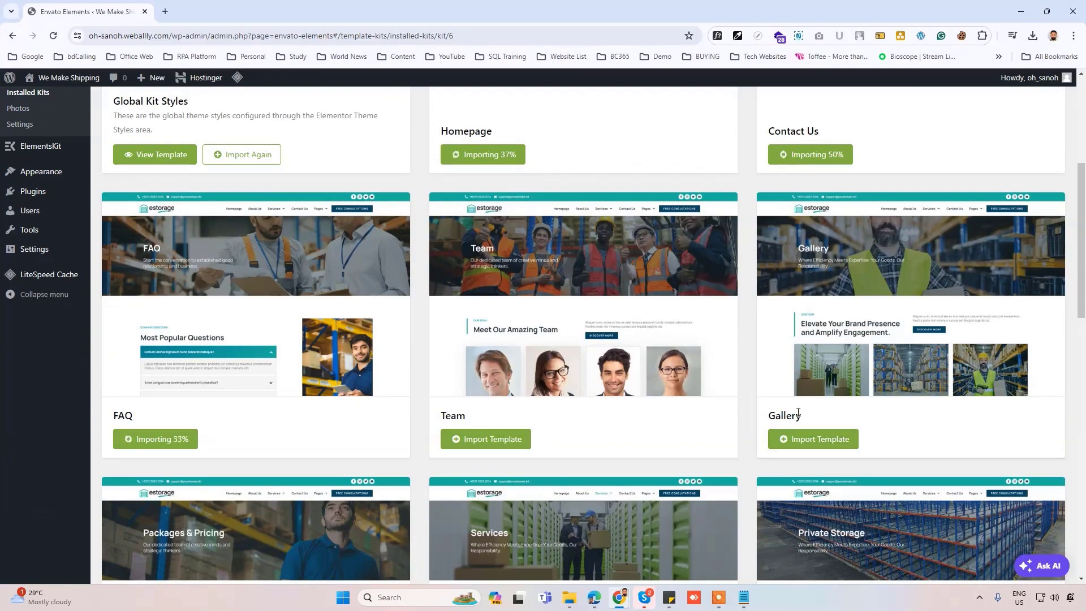
scroll(846, 442, "down", 3)
scroll(509, 383, "down", 1)
scroll(161, 485, "down", 1)
Step: Import Services, Detail Service, About Us, Header and Footer templates, then preview Global Kit Styles
left_click(488, 441)
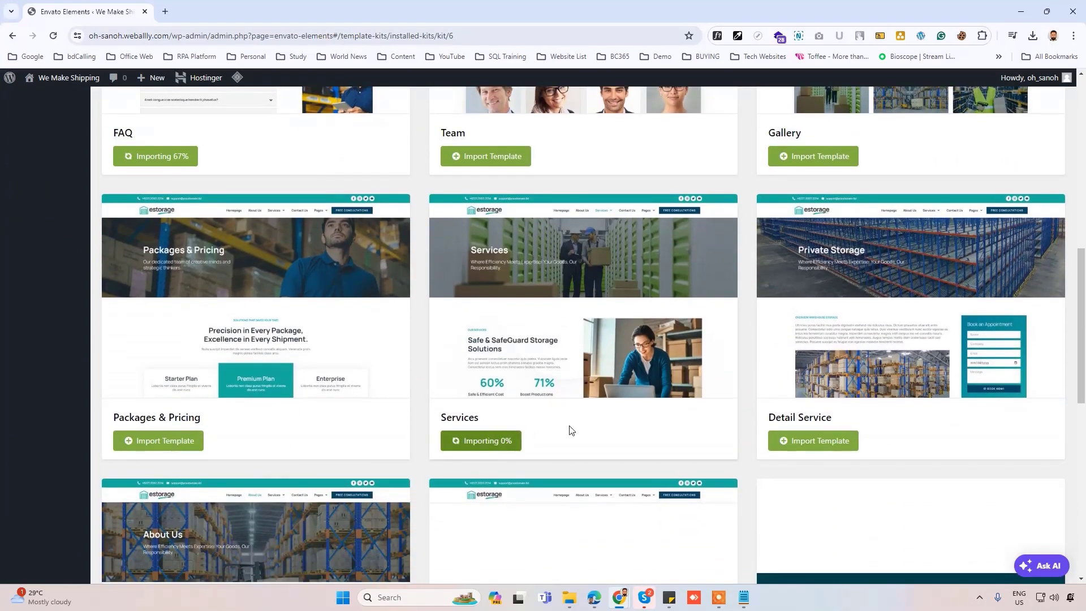
left_click(813, 441)
scroll(499, 382, "down", 2)
scroll(488, 388, "down", 1)
left_click(158, 472)
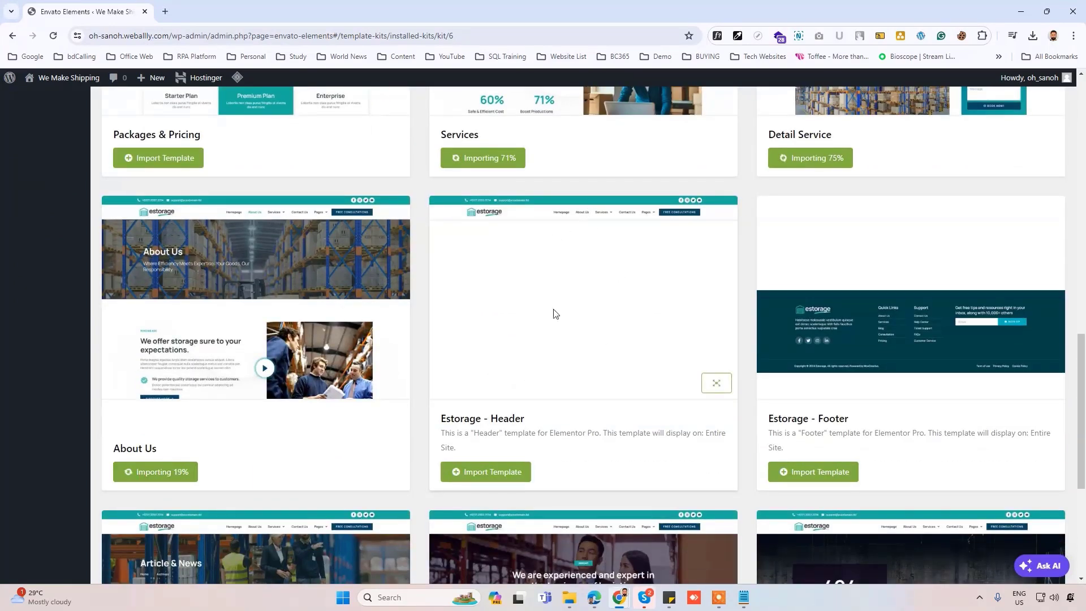
left_click(486, 472)
left_click(813, 472)
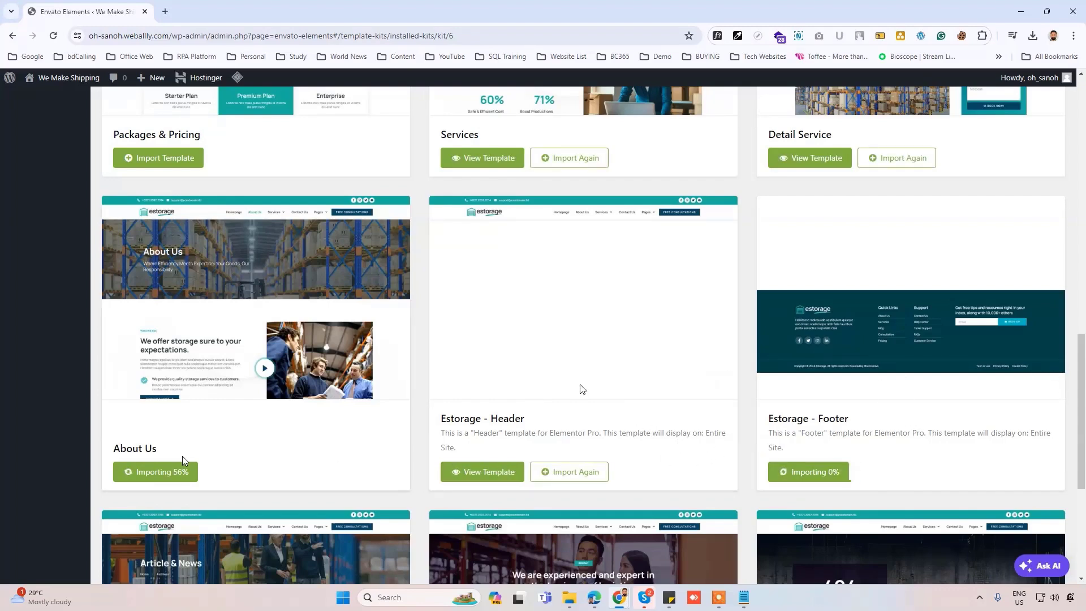
scroll(713, 382, "up", 2)
scroll(733, 425, "down", 2)
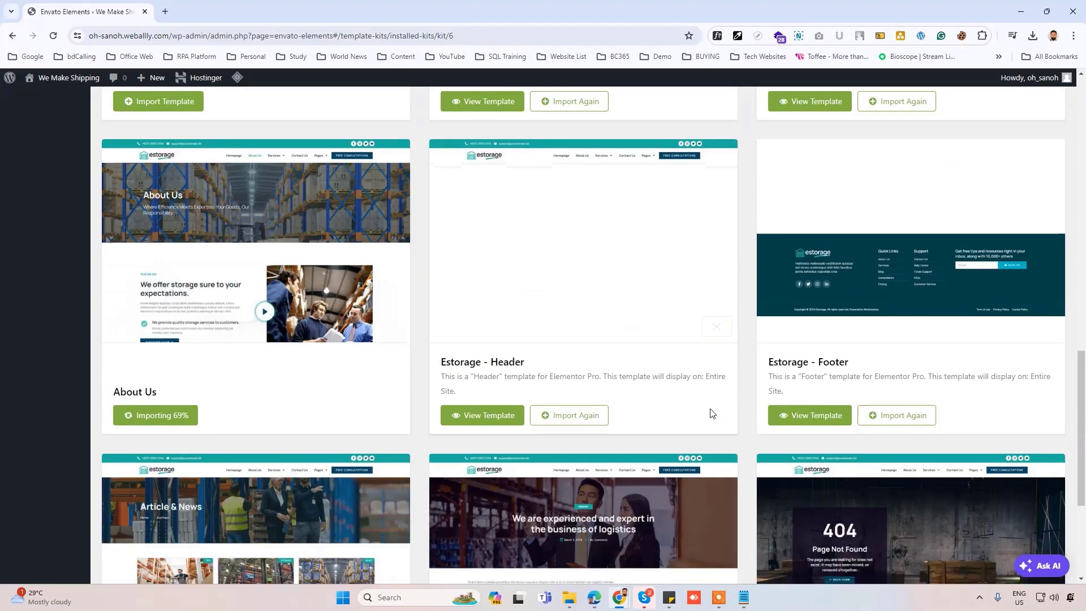
scroll(733, 424, "up", 6)
scroll(733, 450, "up", 4)
scroll(670, 442, "down", 4)
scroll(665, 437, "down", 4)
scroll(665, 436, "down", 4)
scroll(665, 436, "down", 2)
scroll(654, 438, "up", 4)
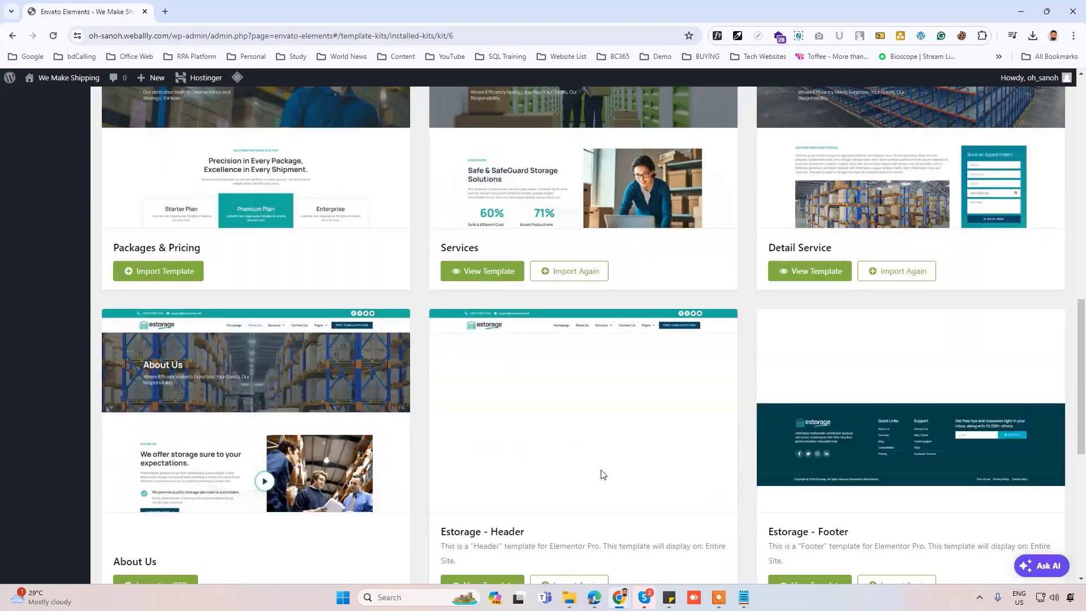
scroll(591, 472, "up", 4)
scroll(591, 472, "up", 4)
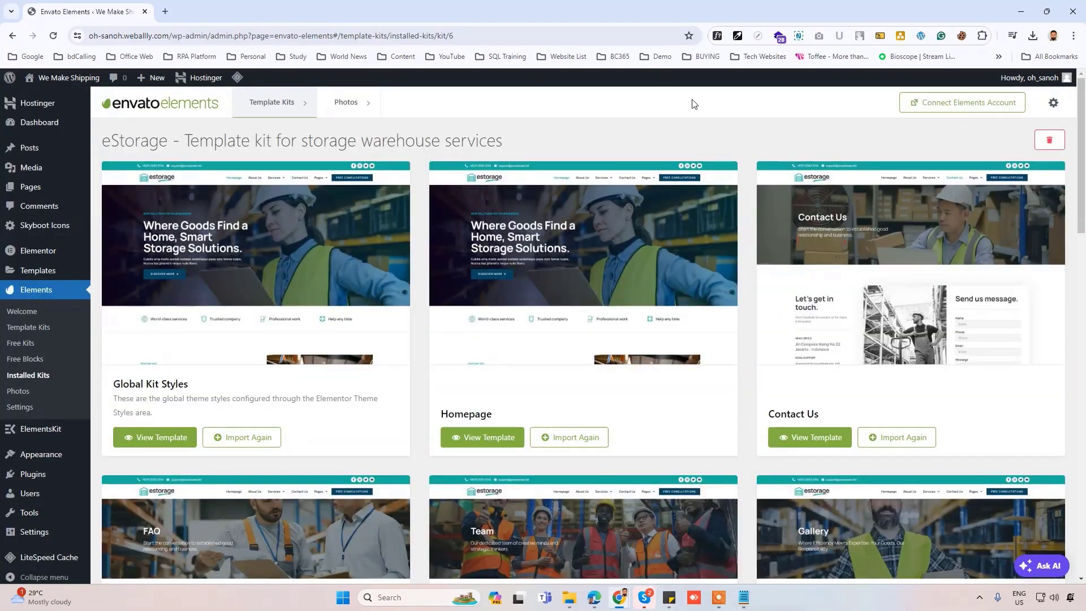
left_click(333, 295)
left_click(745, 96)
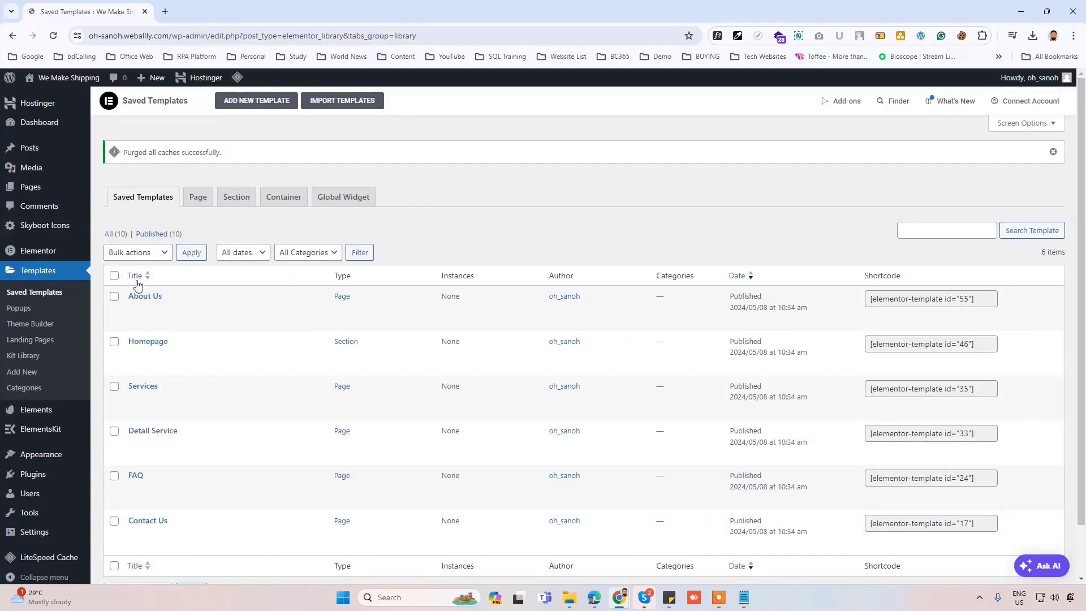
scroll(137, 282, "down", 2)
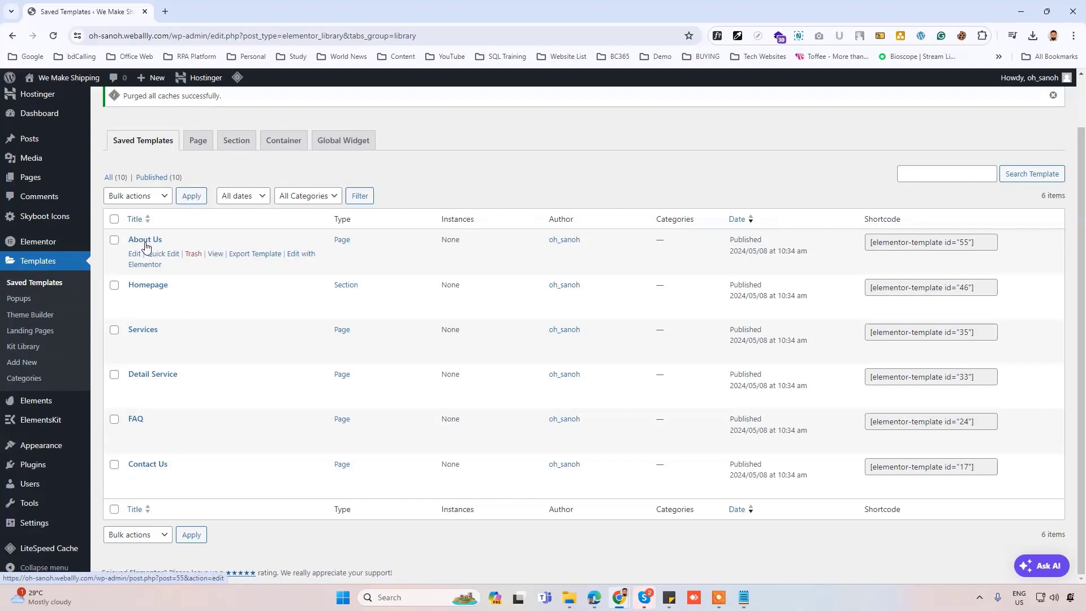
mouse_move(213, 346)
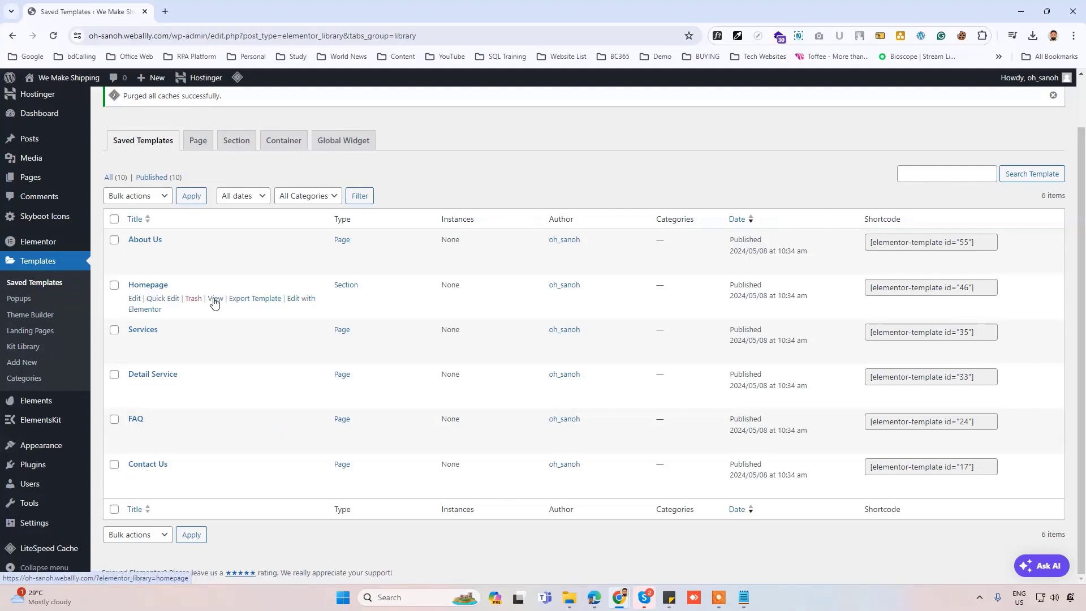
Step: View the imported Homepage template in a new tab, then close that tab
left_click(212, 12)
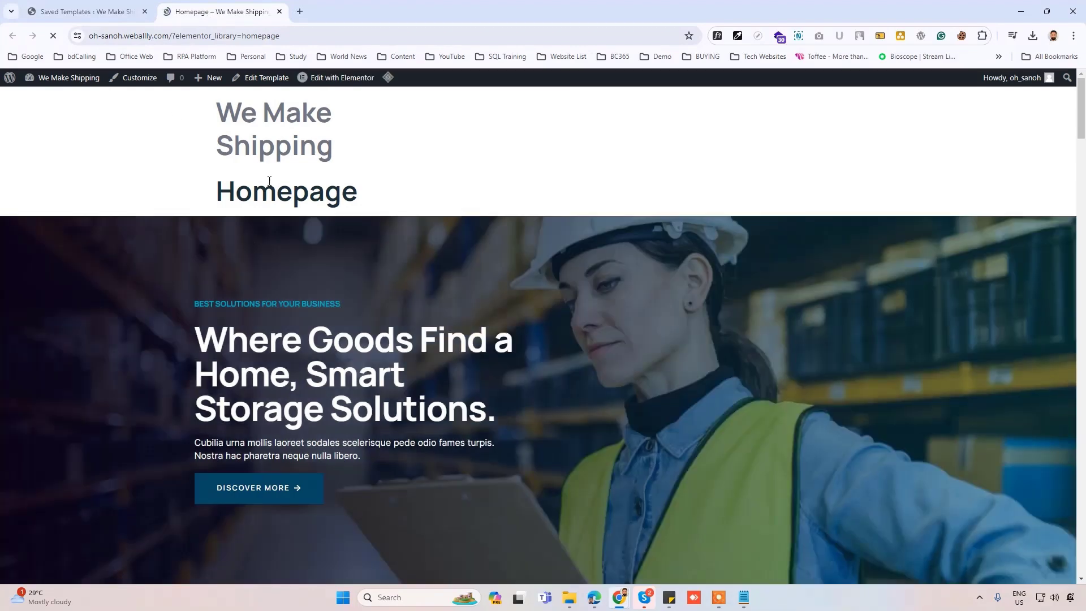
scroll(269, 181, "down", 4)
scroll(269, 181, "down", 4)
scroll(269, 181, "down", 3)
scroll(269, 181, "up", 4)
left_click(280, 12)
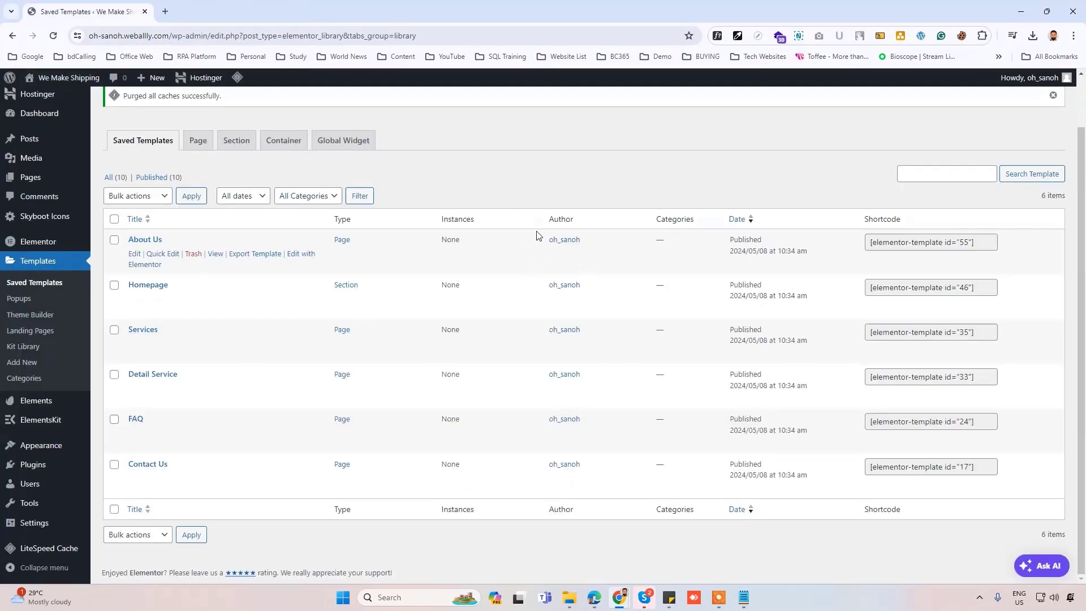
scroll(511, 180, "up", 3)
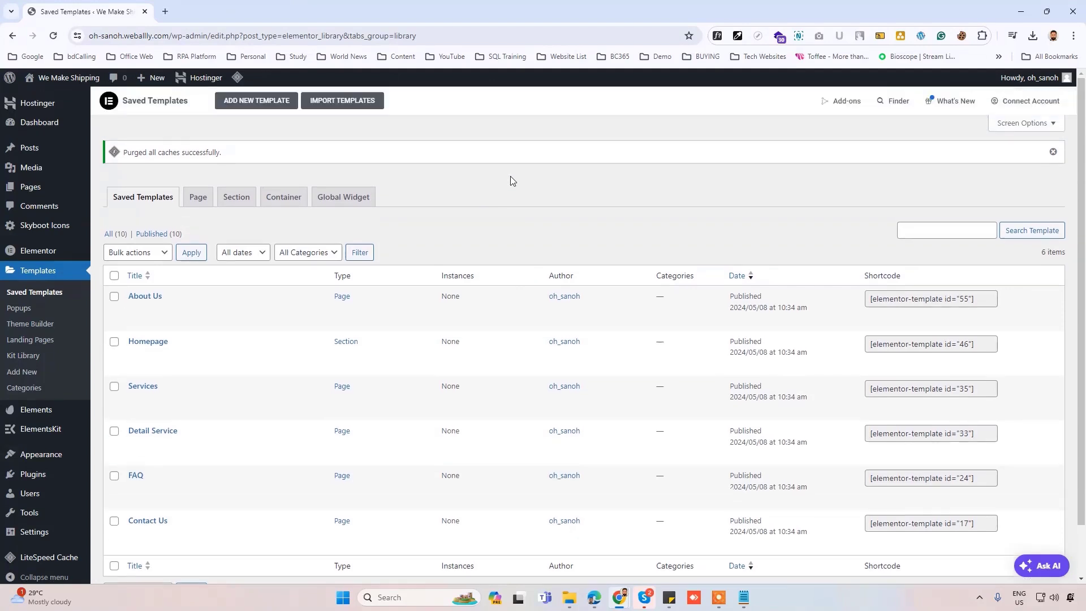
Step: Move the Privacy Policy page to the trash with a bulk action
left_click(30, 186)
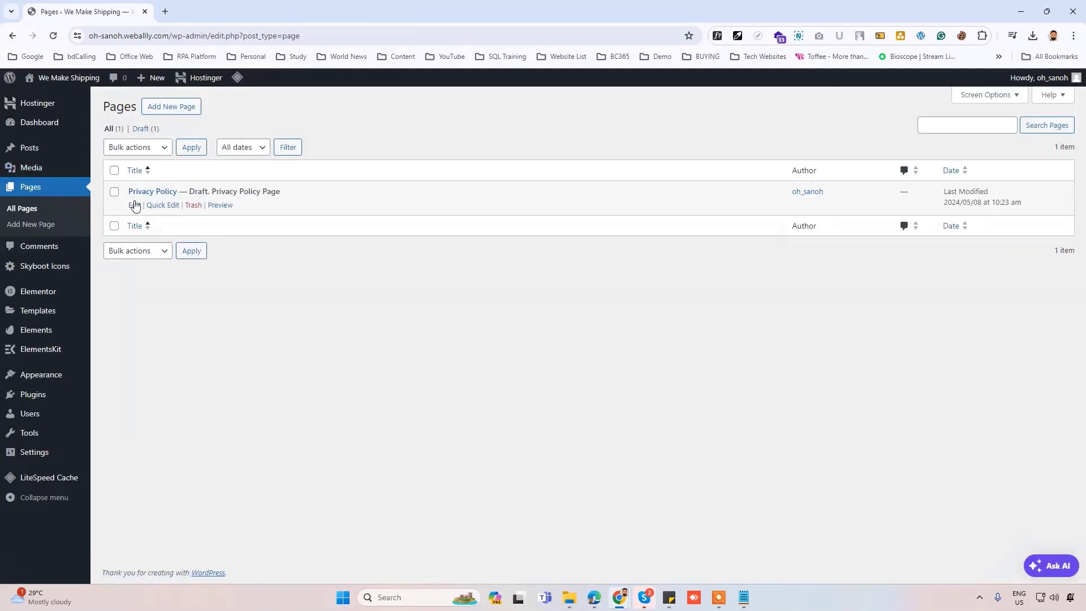
left_click(113, 190)
left_click(137, 147)
left_click(134, 185)
left_click(191, 147)
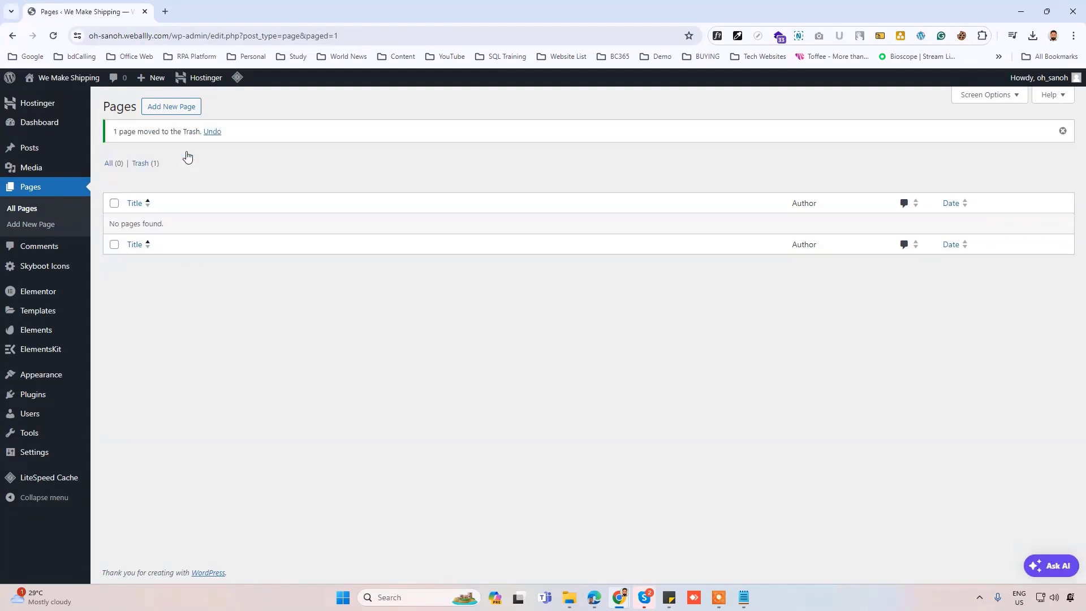
Step: Publish a new page titled 'Home' using the Elementor Full Width template
left_click(172, 107)
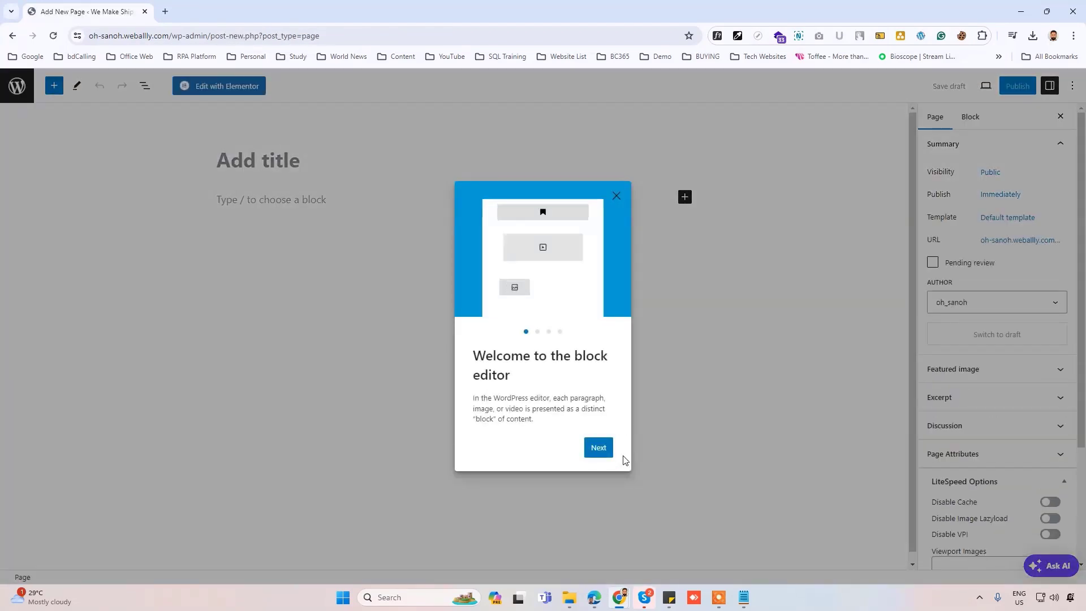
left_click(618, 198)
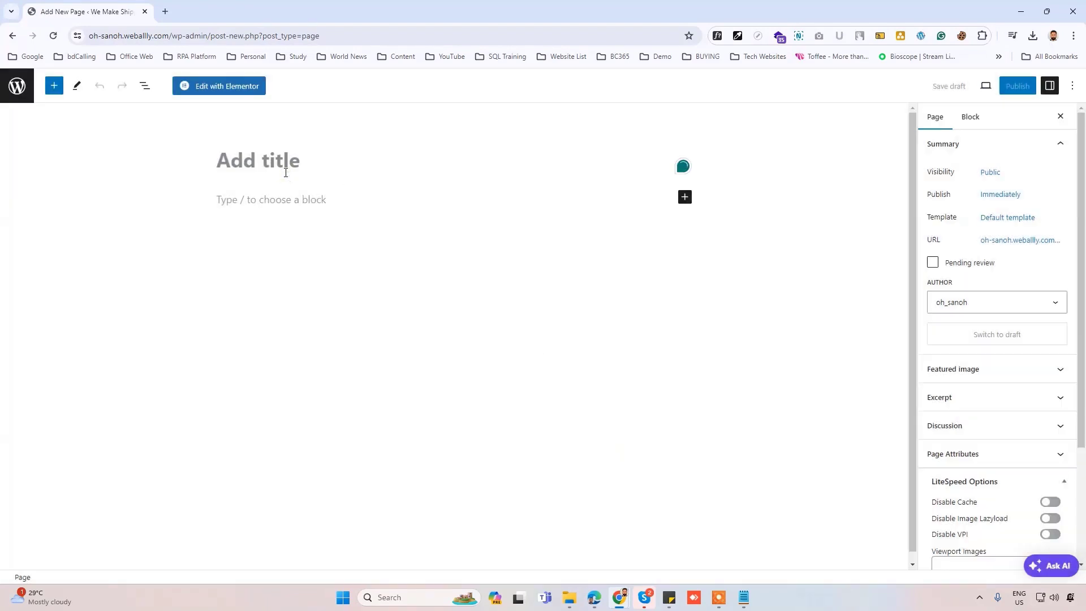
type("Home")
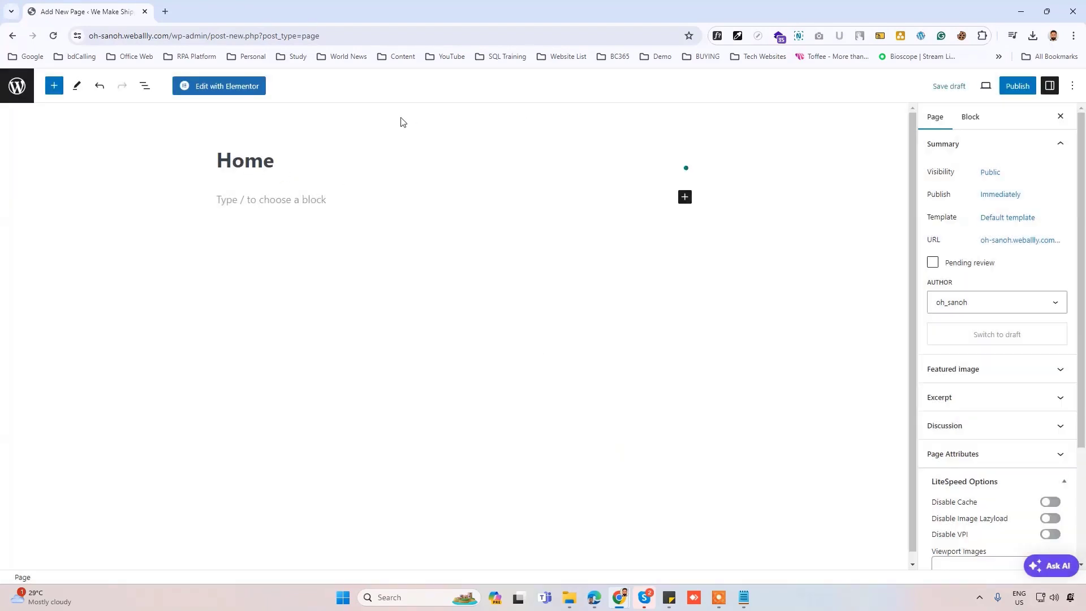
left_click(1008, 217)
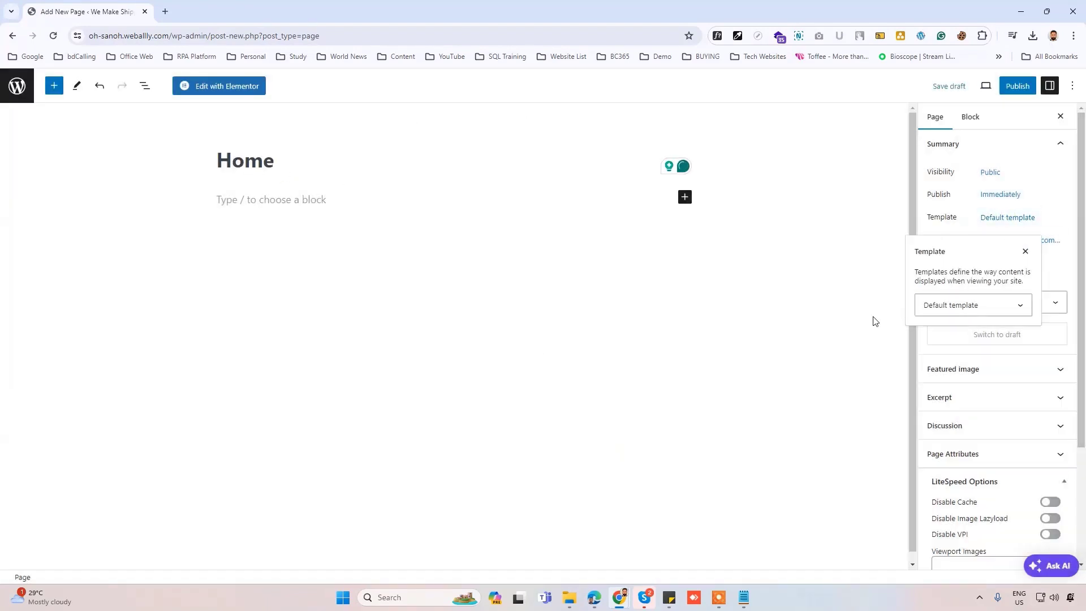
left_click(974, 305)
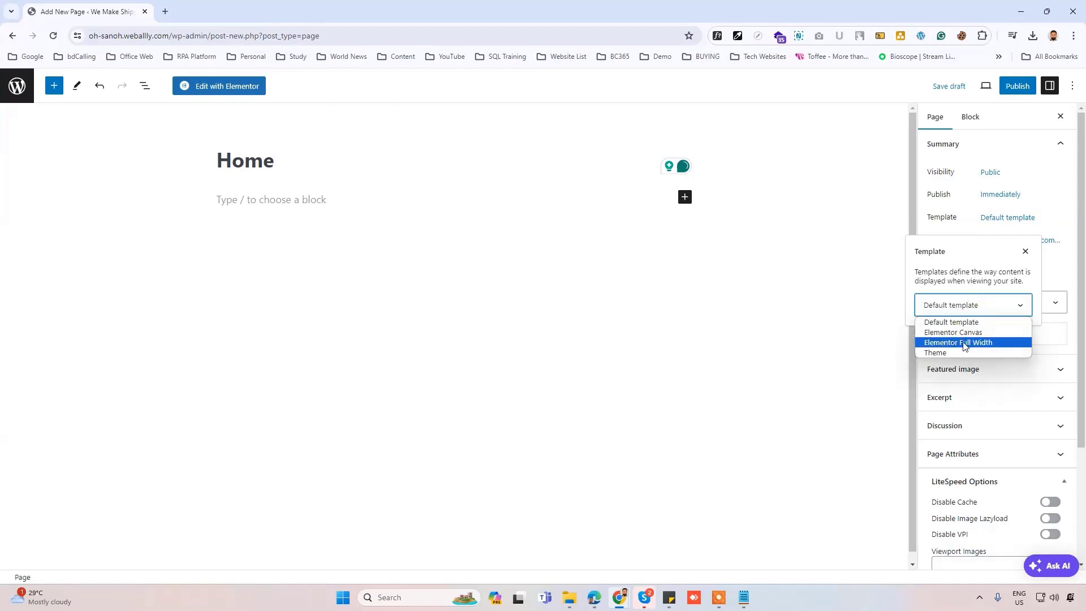
left_click(969, 344)
left_click(963, 228)
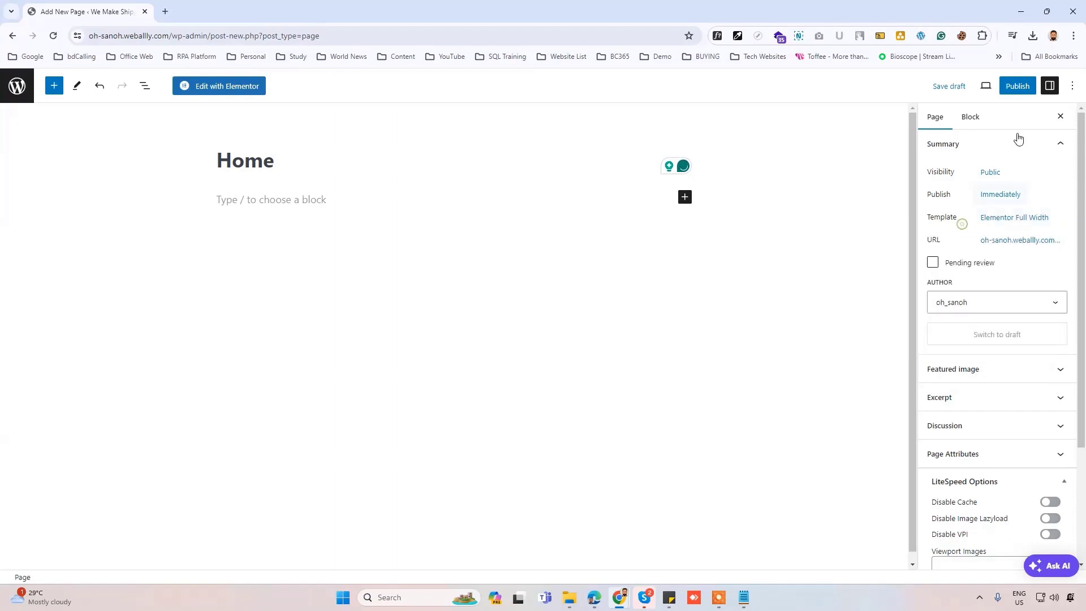
left_click(1017, 85)
left_click(968, 85)
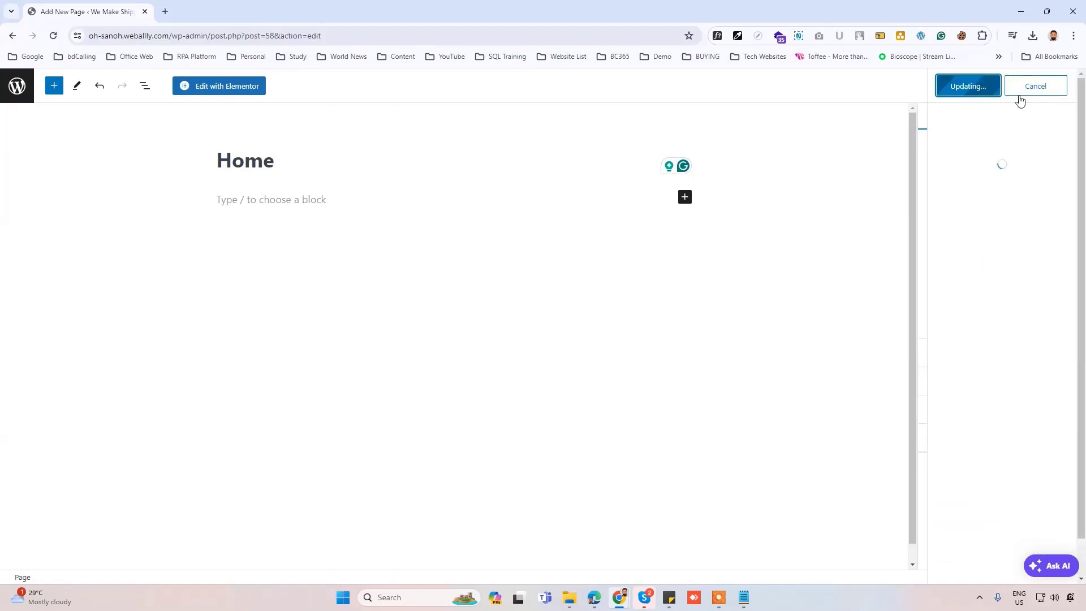
left_click(1060, 117)
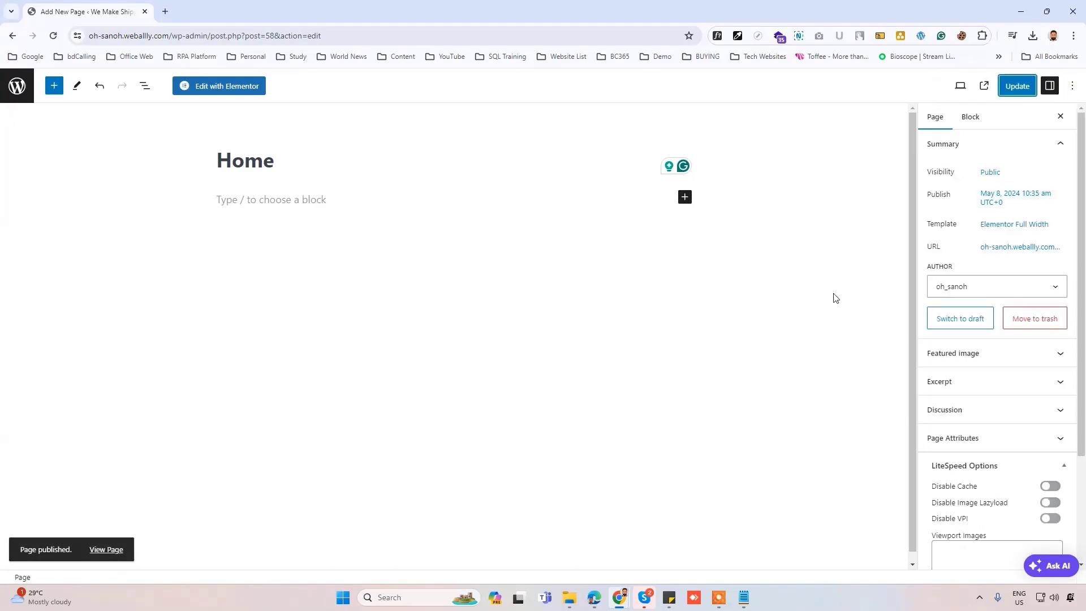
Step: In Reading settings, set the homepage to the static page Home and save
left_click(17, 86)
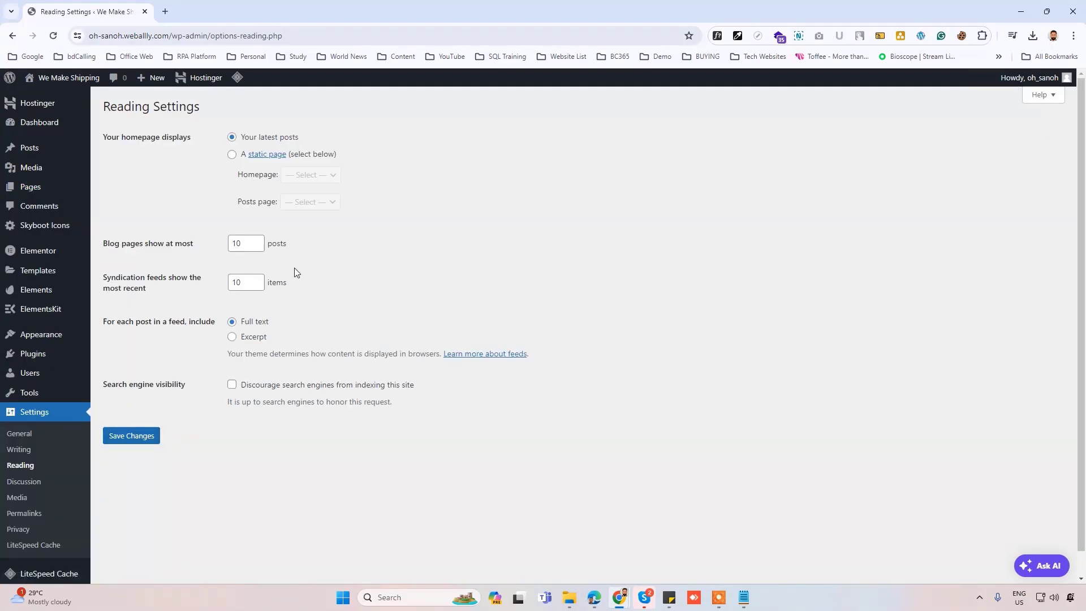
left_click(232, 154)
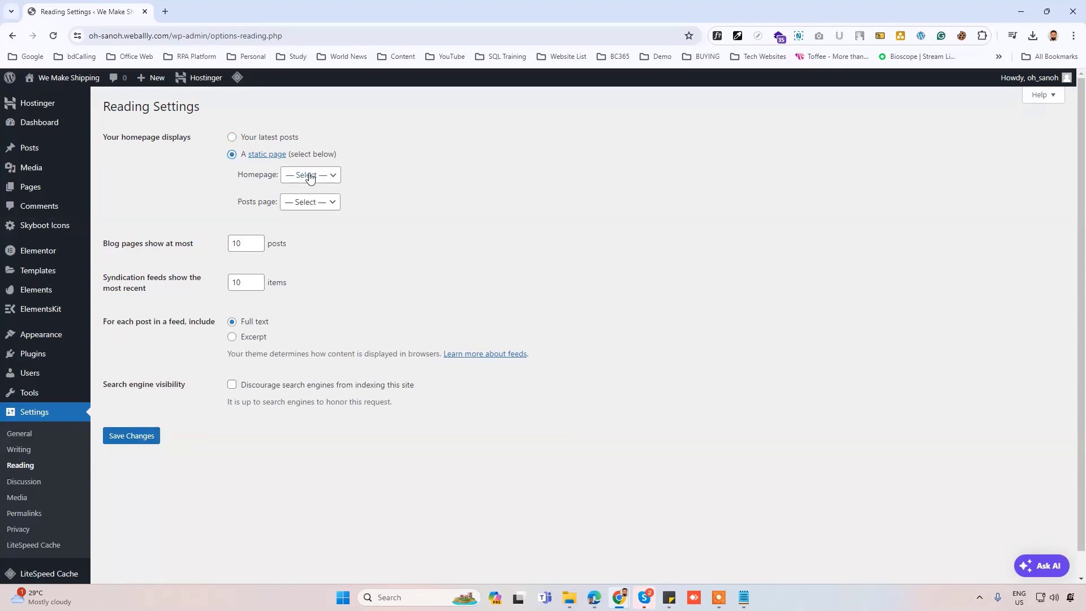
left_click(310, 175)
left_click(299, 200)
left_click(132, 435)
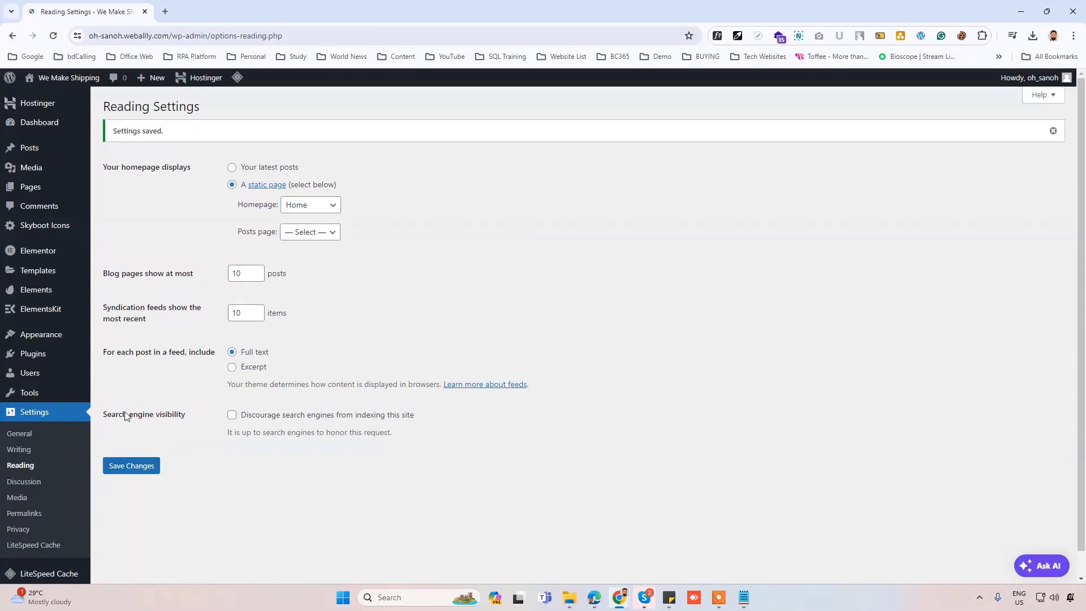
Step: Open the Home page in Elementor from the Pages list, dismissing the AI announcement
left_click(29, 188)
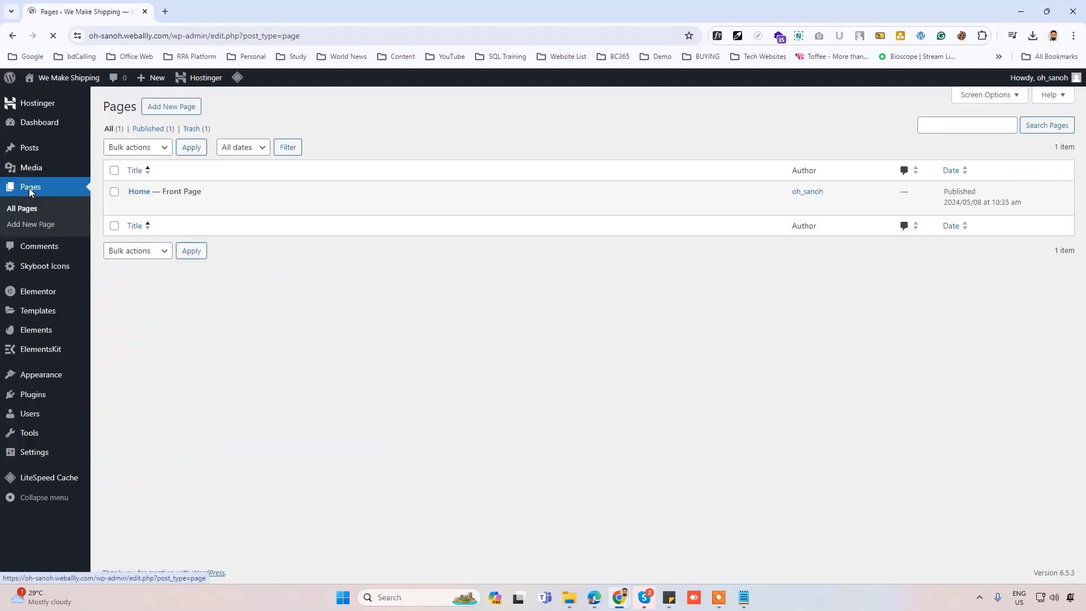
middle_click(135, 205)
left_click(214, 11)
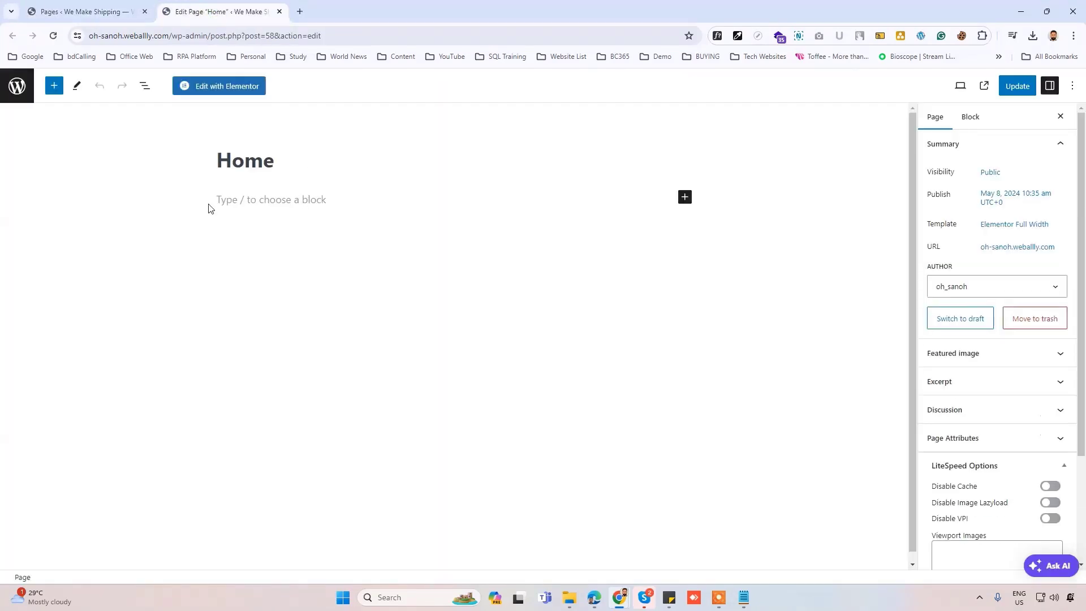
left_click(226, 85)
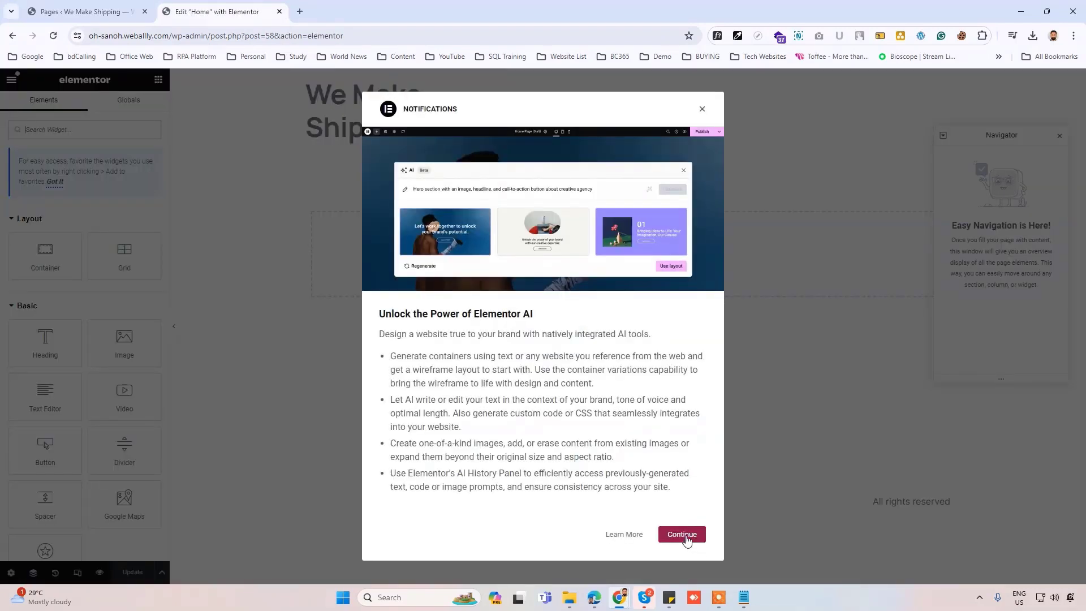
left_click(681, 534)
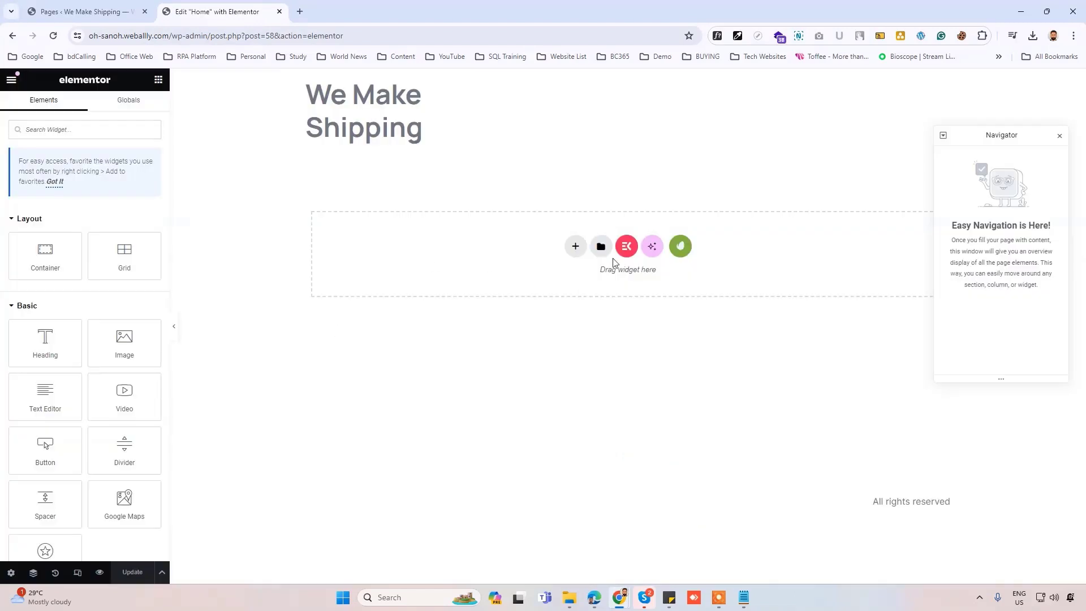
Step: Insert the installed eStorage kit's Homepage template and save the Home page
left_click(603, 249)
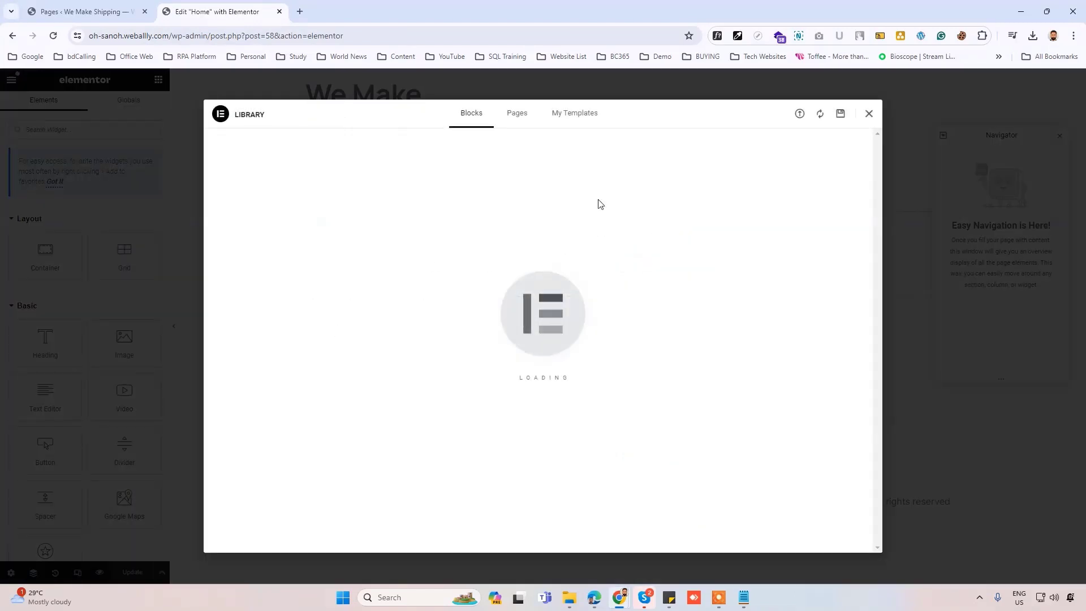
left_click(570, 112)
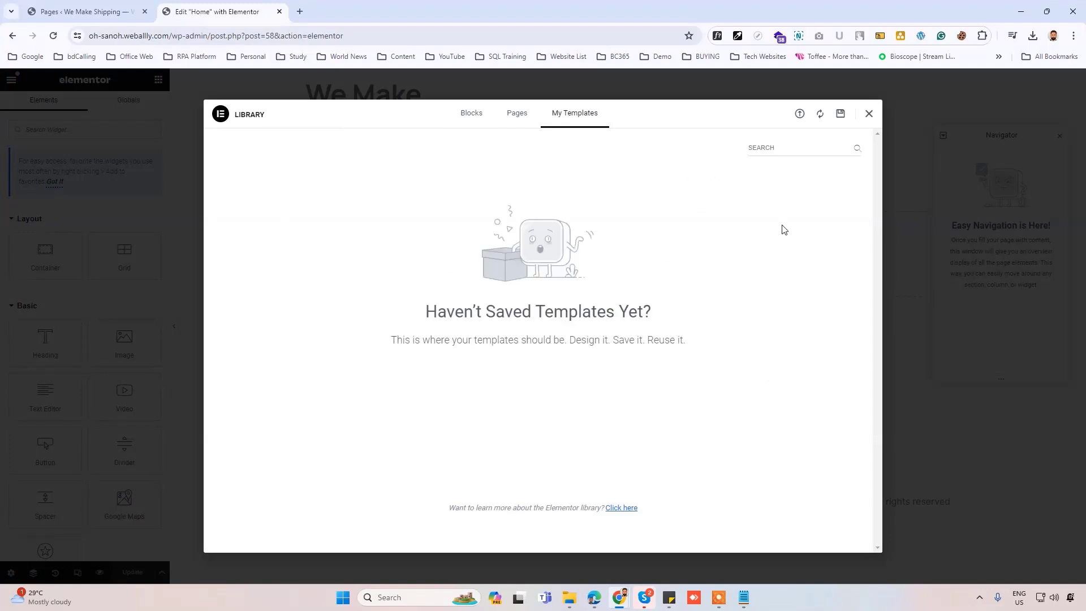
left_click(870, 114)
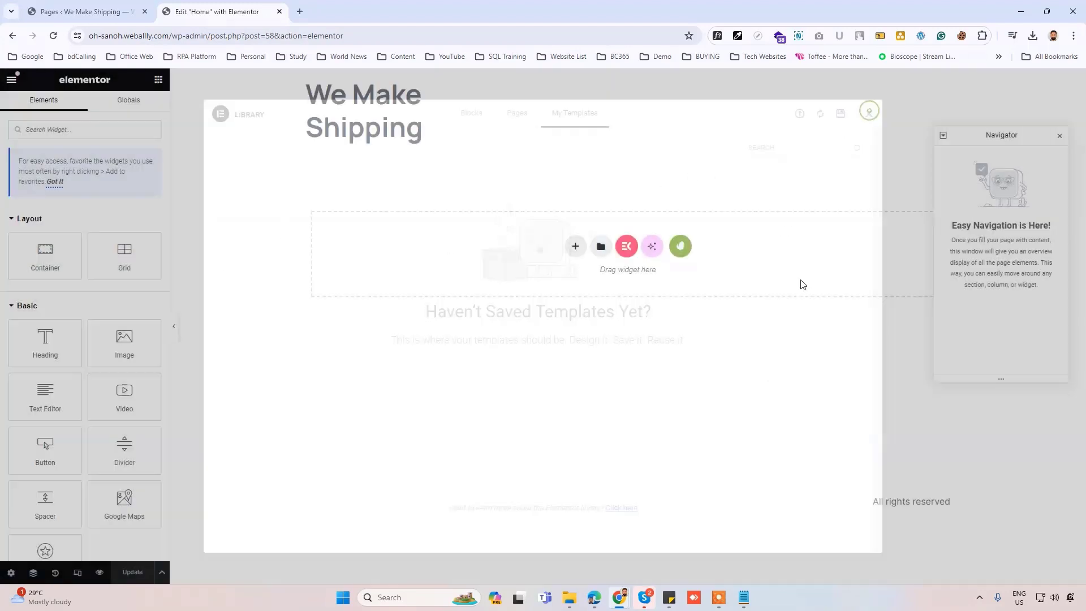
left_click(681, 247)
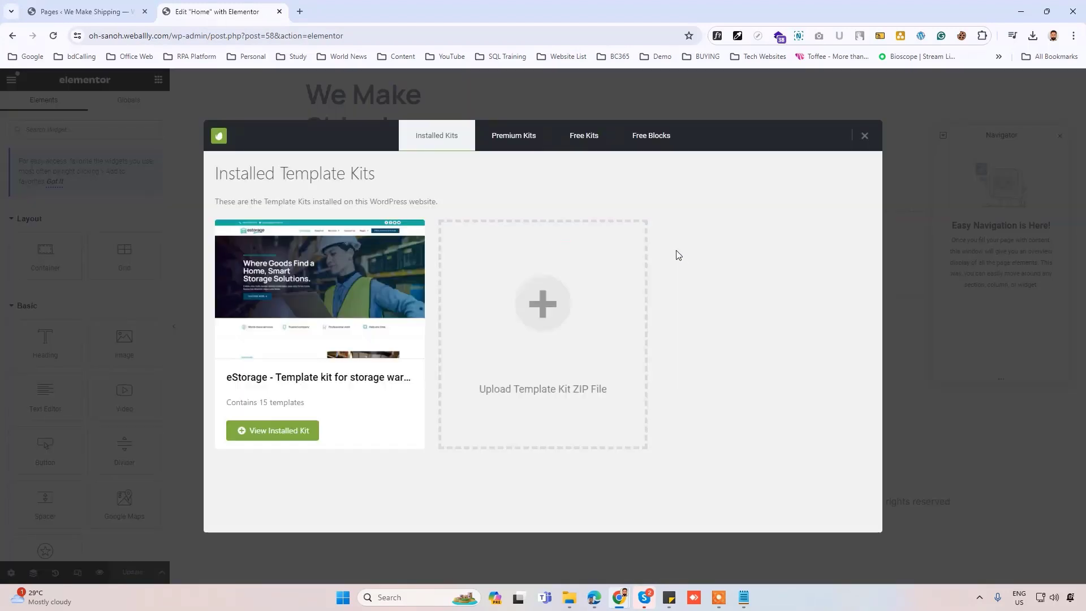
left_click(355, 301)
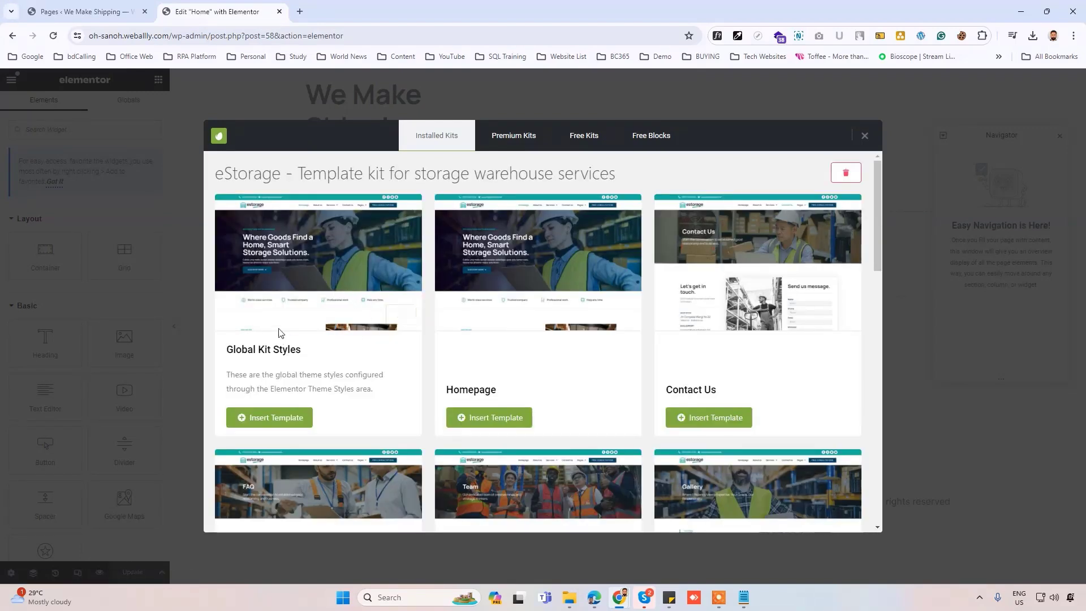
left_click(503, 413)
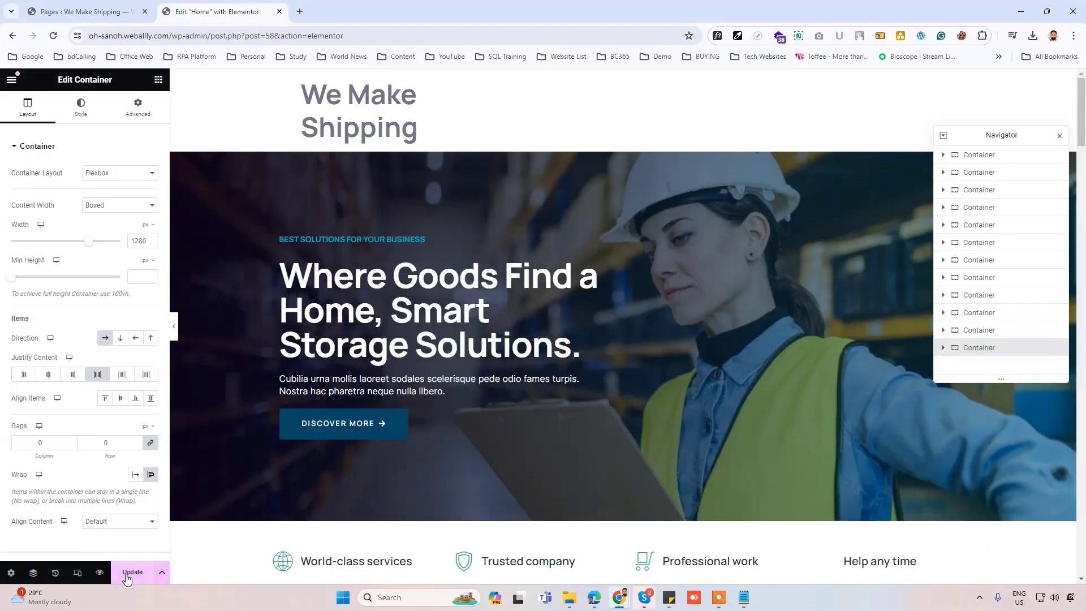
left_click(126, 578)
scroll(742, 215, "down", 2)
scroll(742, 215, "down", 5)
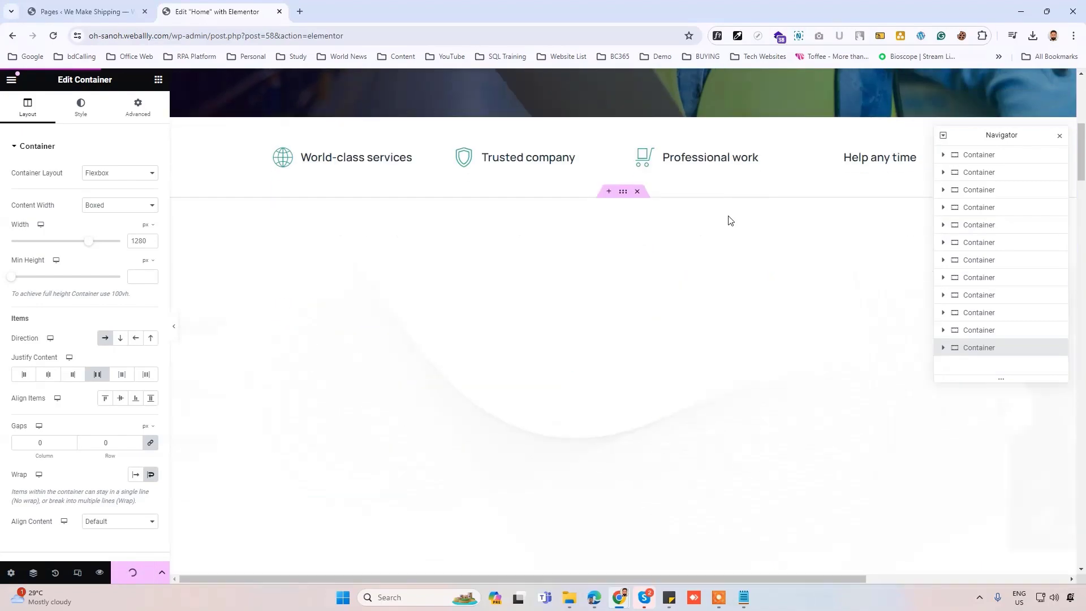
scroll(722, 217, "down", 5)
scroll(706, 217, "down", 5)
scroll(705, 217, "down", 5)
scroll(705, 217, "down", 5)
scroll(706, 219, "down", 5)
scroll(706, 218, "up", 4)
scroll(644, 220, "up", 5)
scroll(625, 220, "up", 5)
scroll(672, 187, "up", 4)
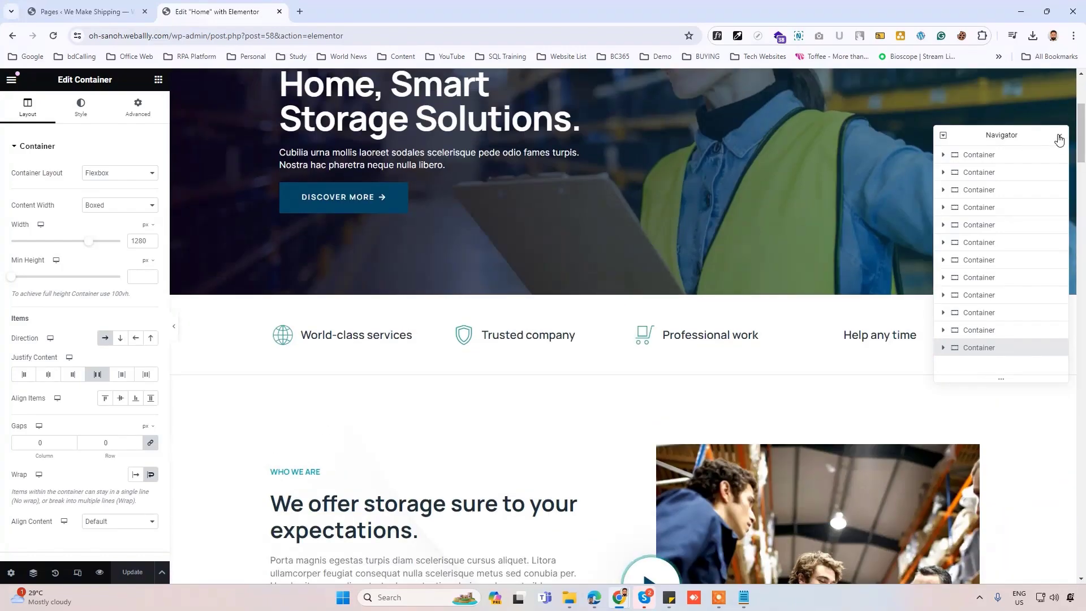
Step: Close the Navigator panel and return to the WordPress Pages list tab
left_click(1059, 136)
scroll(527, 196, "up", 5)
scroll(610, 222, "down", 5)
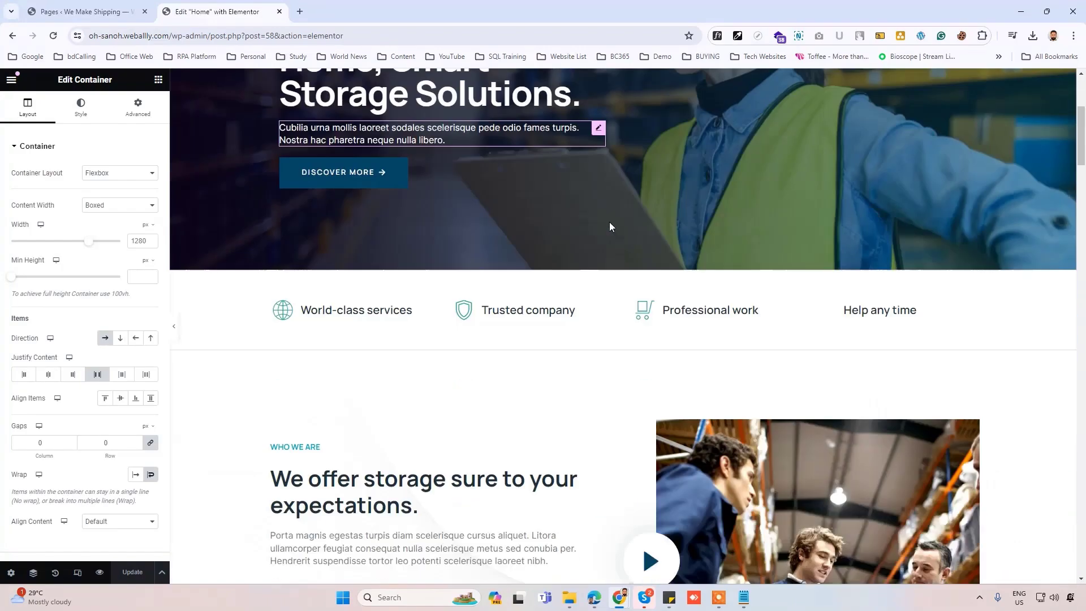
scroll(610, 222, "down", 5)
scroll(610, 221, "down", 5)
left_click_drag(1080, 349, 1080, 561)
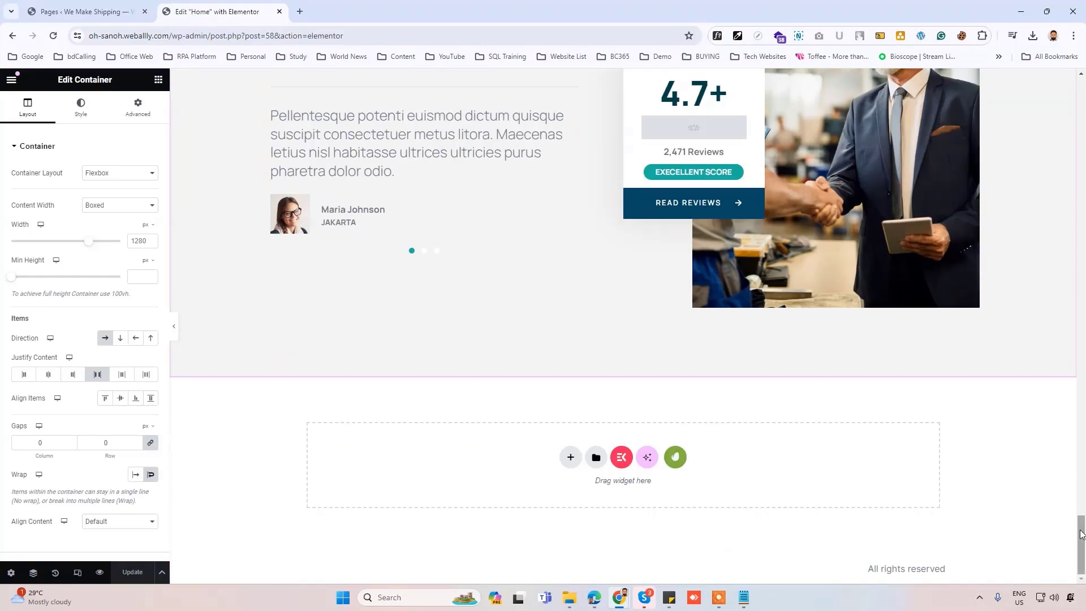
left_click_drag(1081, 548, 1082, 93)
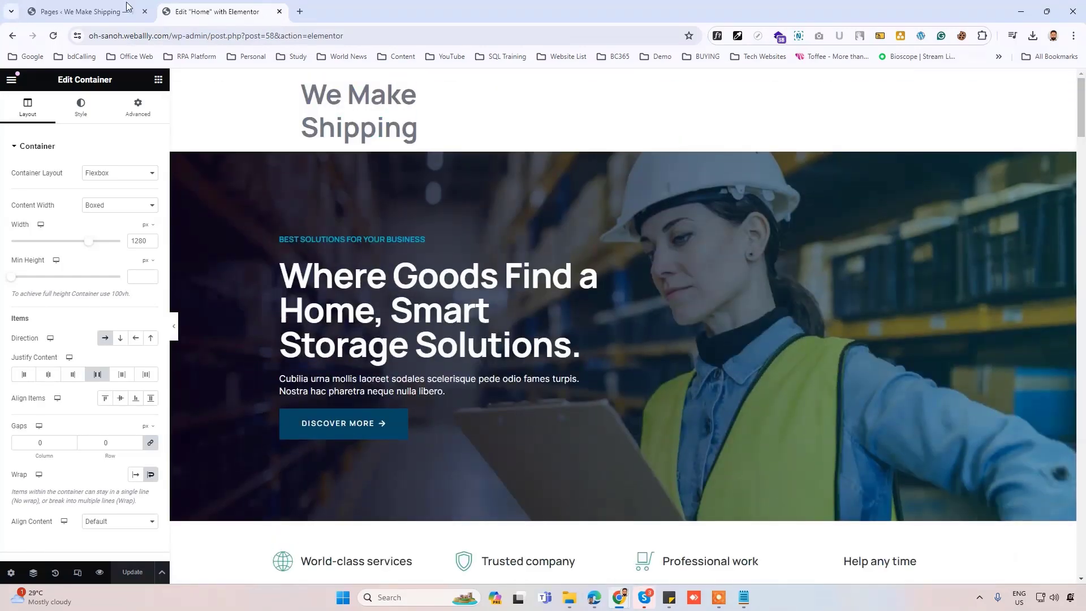
left_click(85, 12)
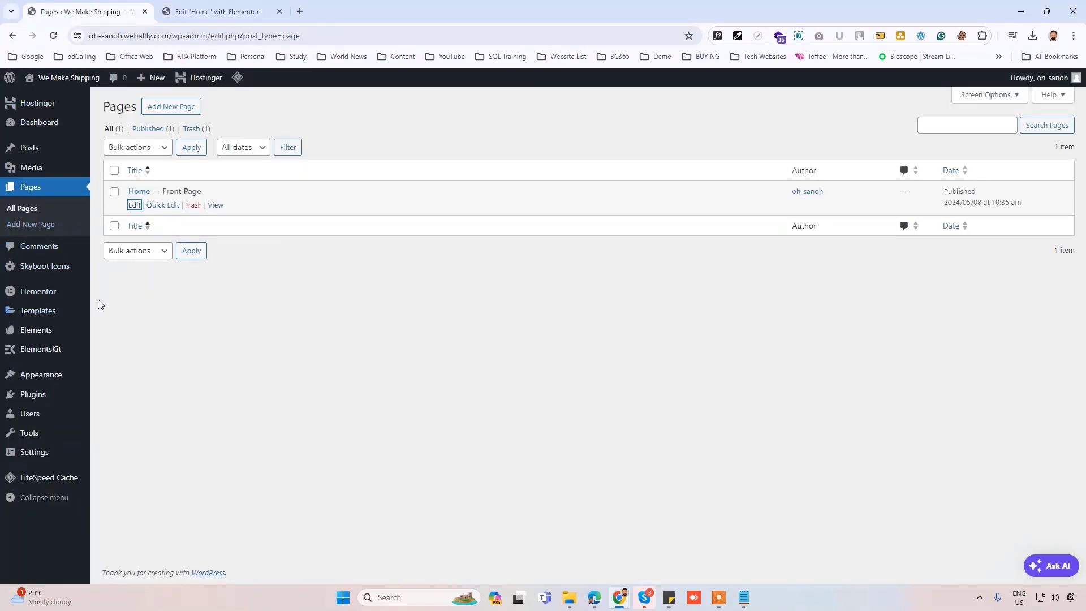
mouse_move(37, 310)
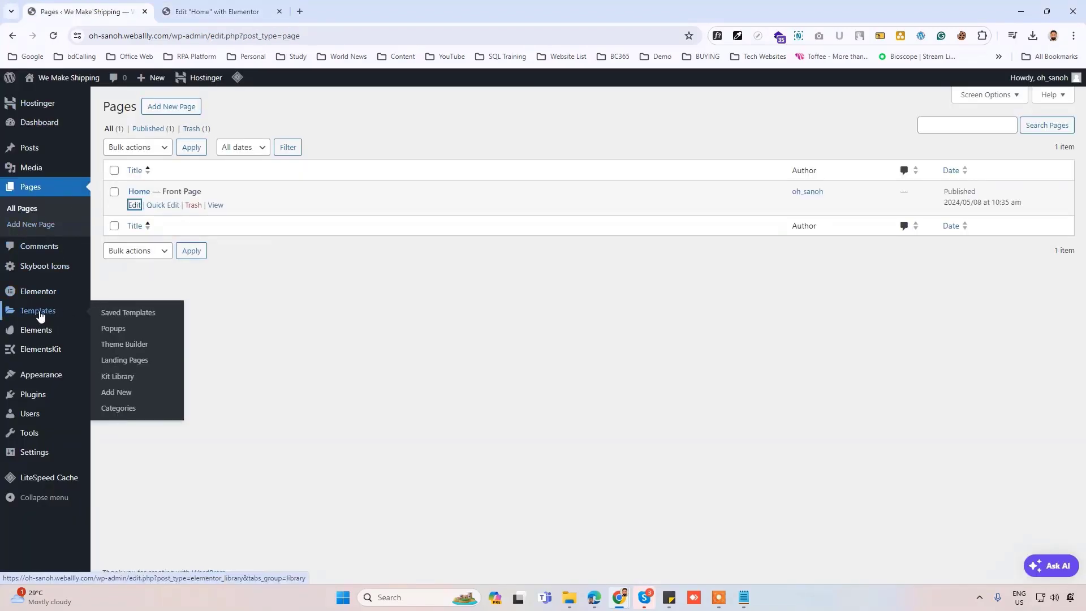
Step: Set the eStorage Header in Theme Builder to display on the Entire Site
middle_click(125, 344)
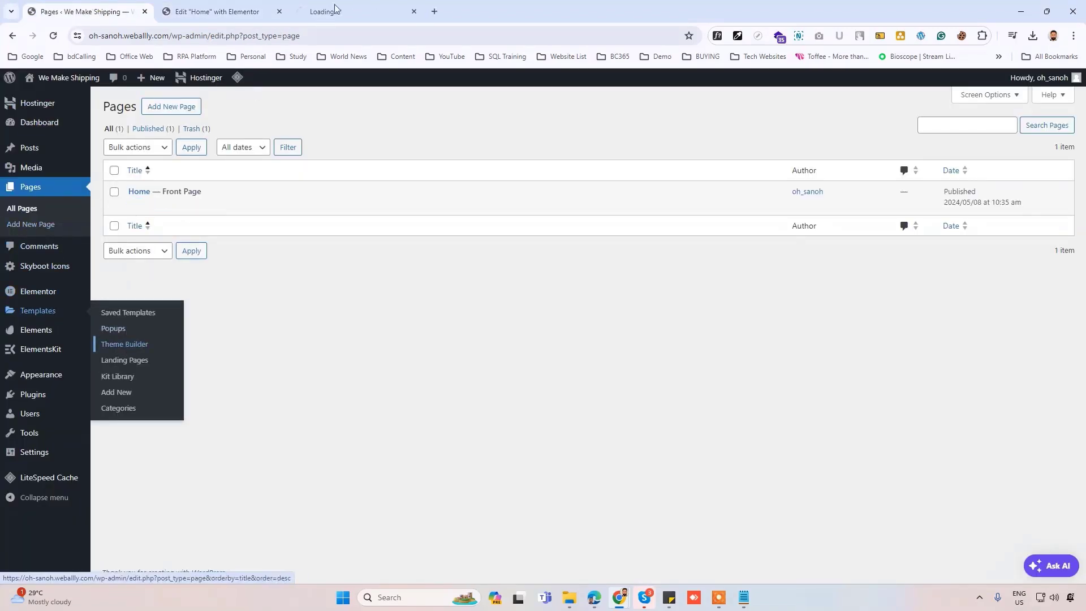
left_click(331, 12)
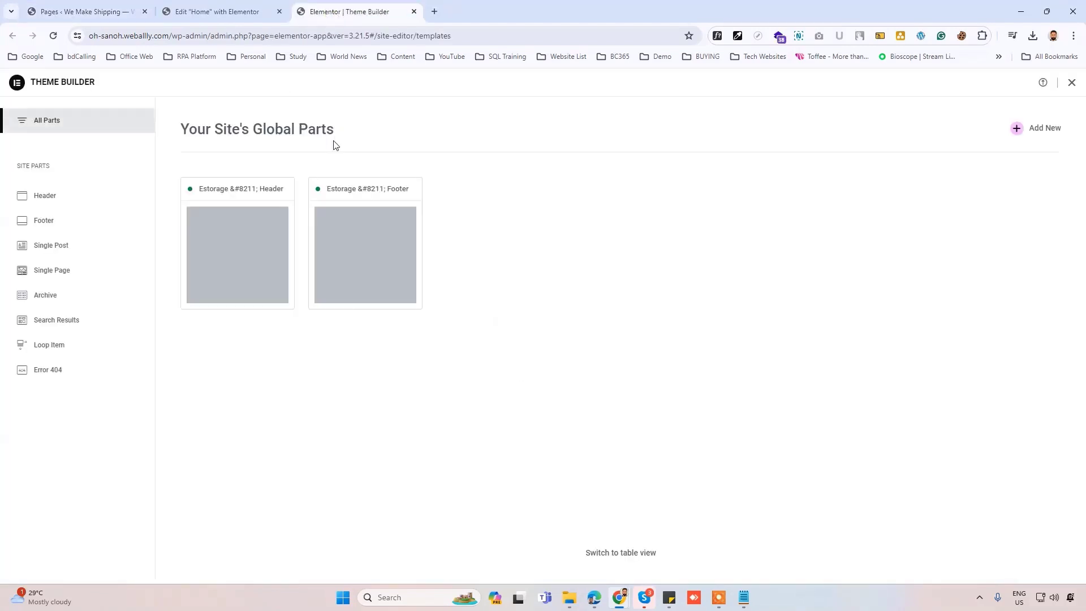
left_click(41, 199)
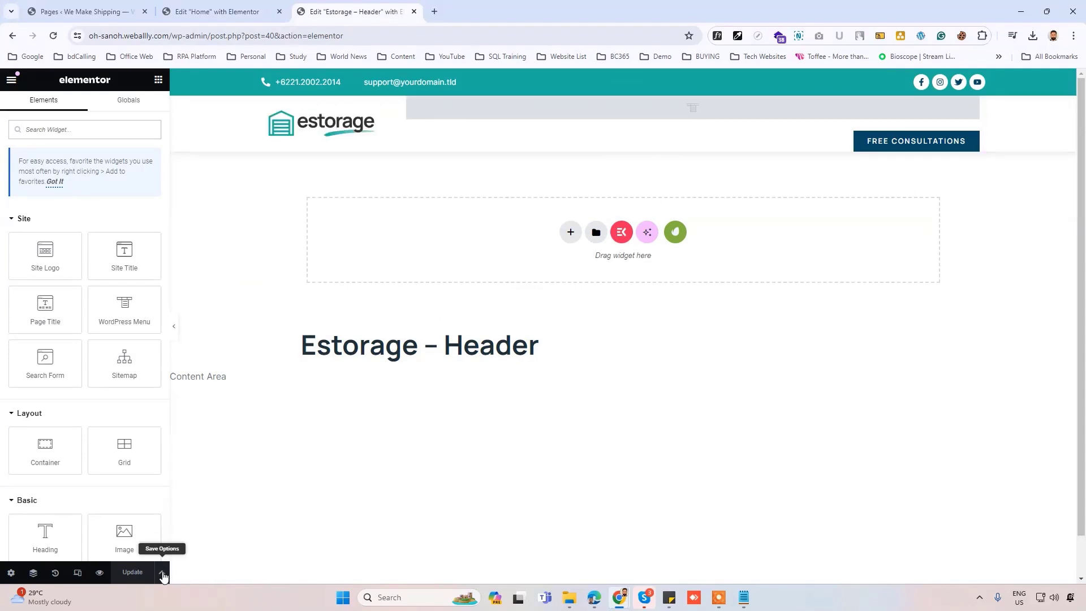
left_click(161, 574)
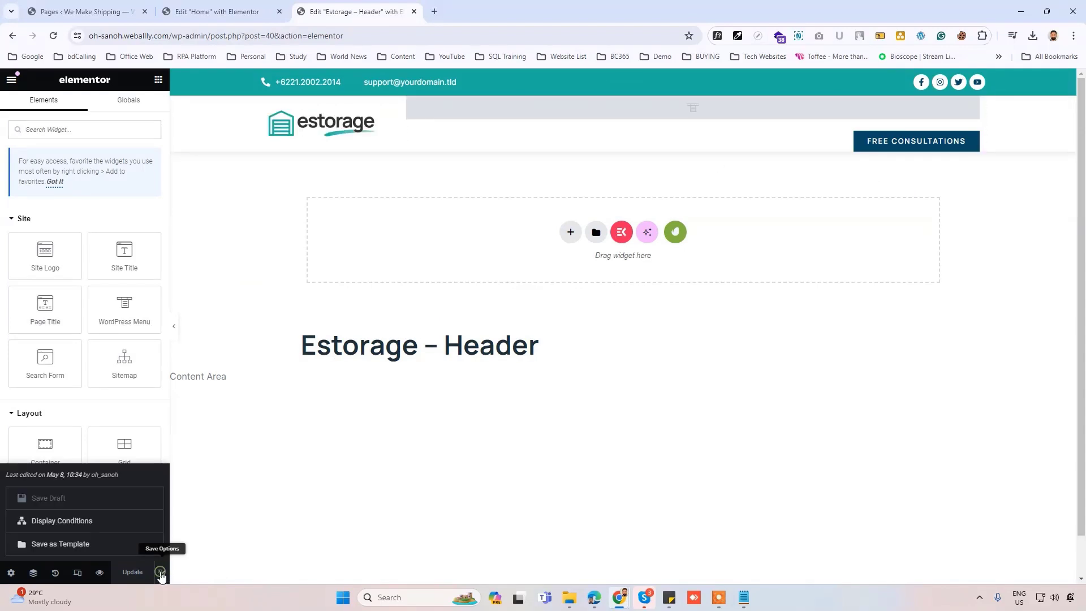
left_click(60, 520)
left_click(447, 345)
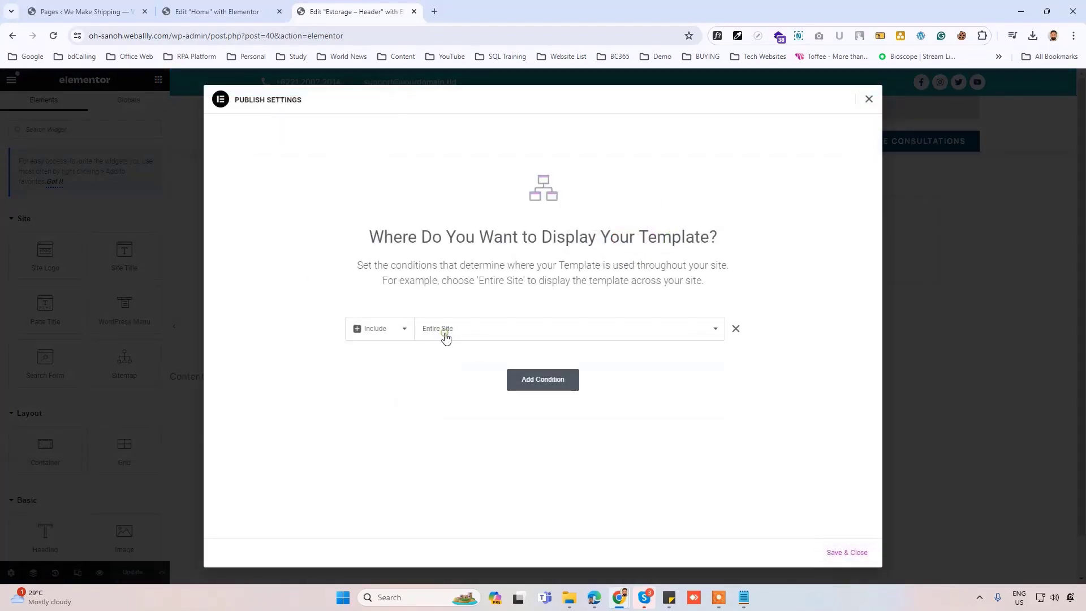
left_click(847, 553)
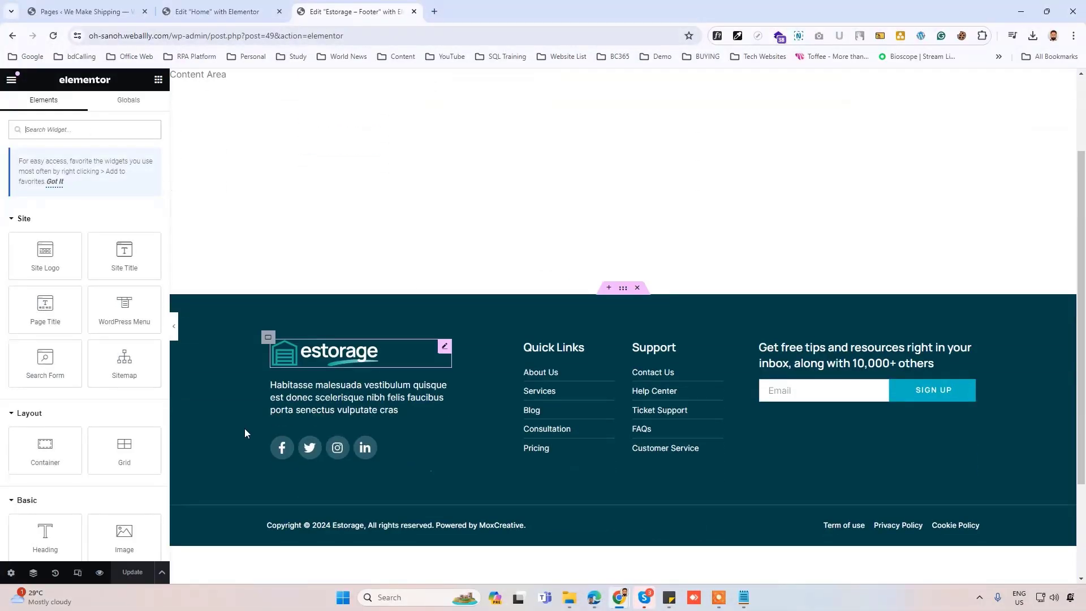
Step: Set the eStorage Footer's display condition to Entire Site and save it
left_click(163, 574)
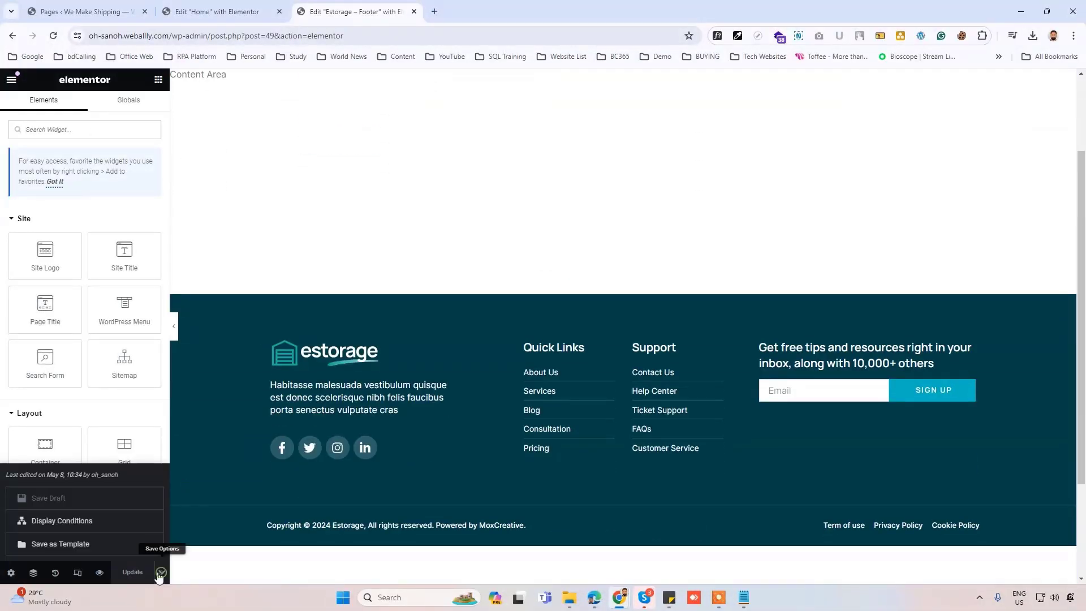
left_click(70, 519)
left_click(443, 329)
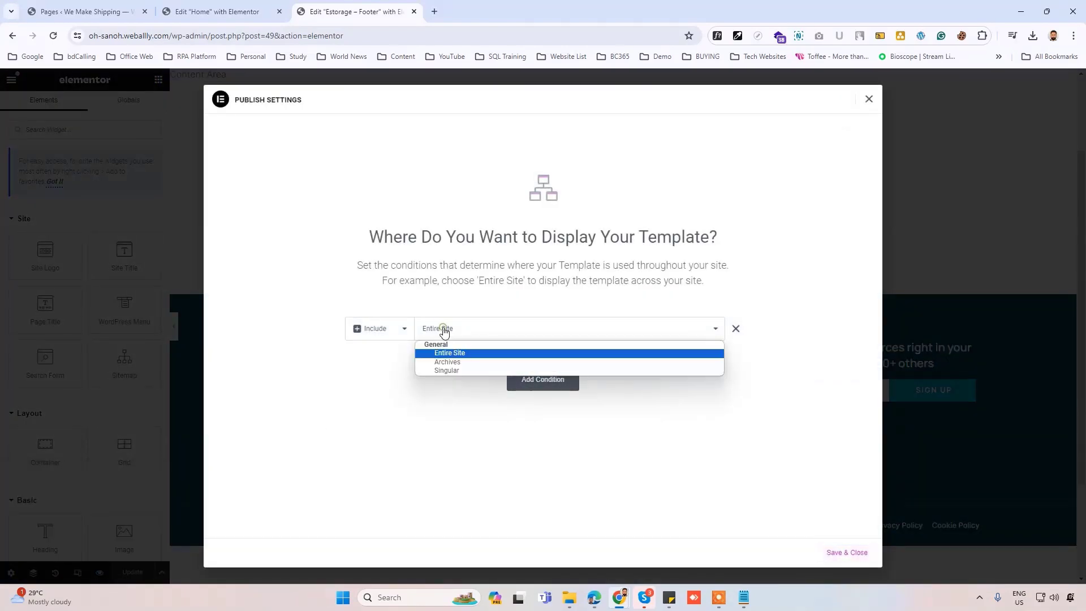
left_click(847, 553)
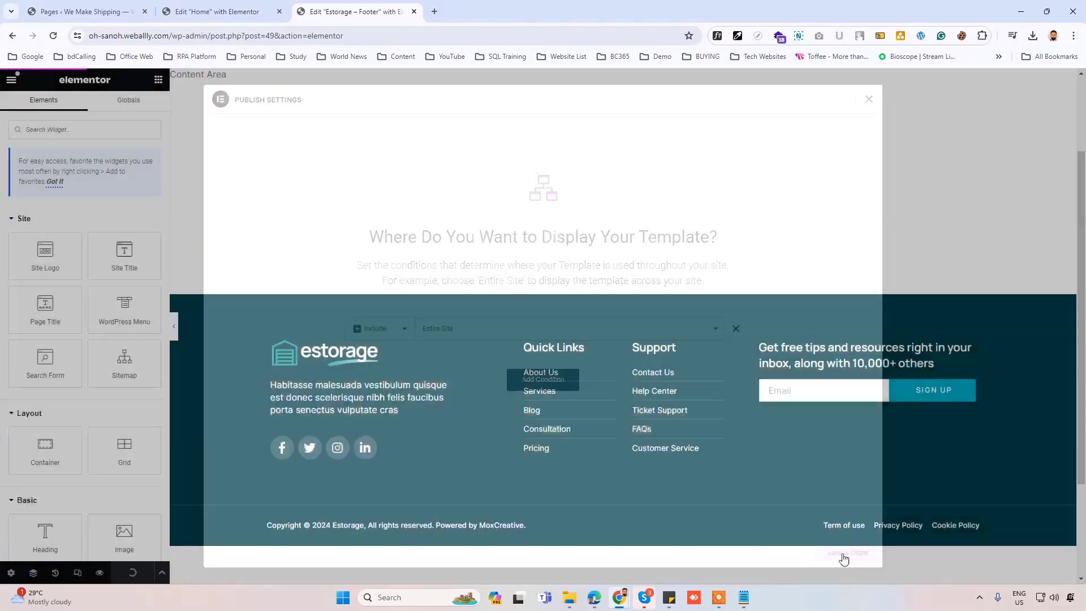
left_click(12, 35)
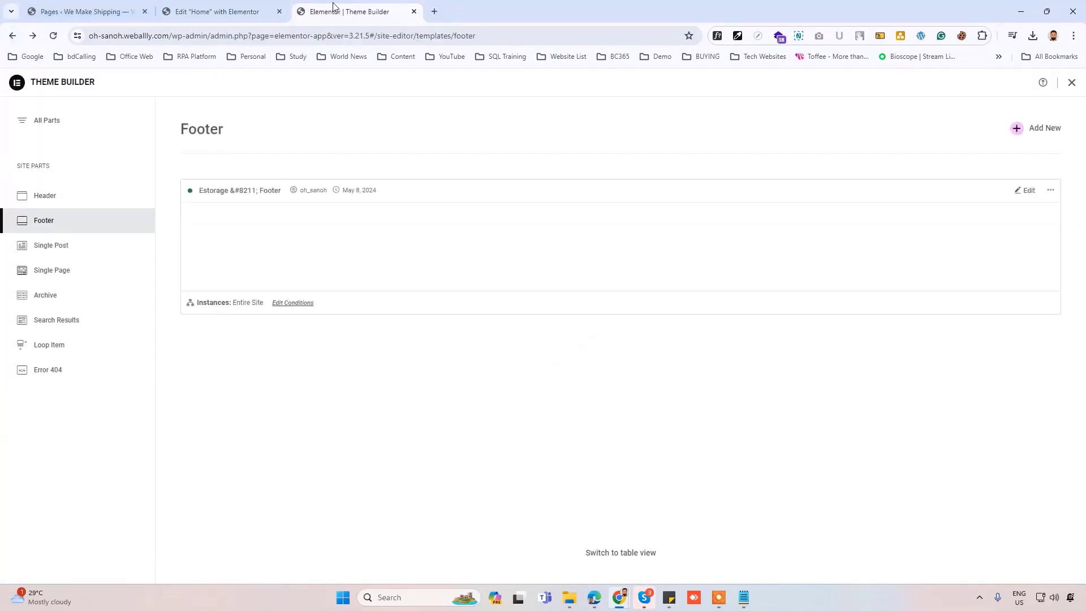
Step: Go from the Pages list tab back to the Home page's Elementor editor tab
left_click(74, 12)
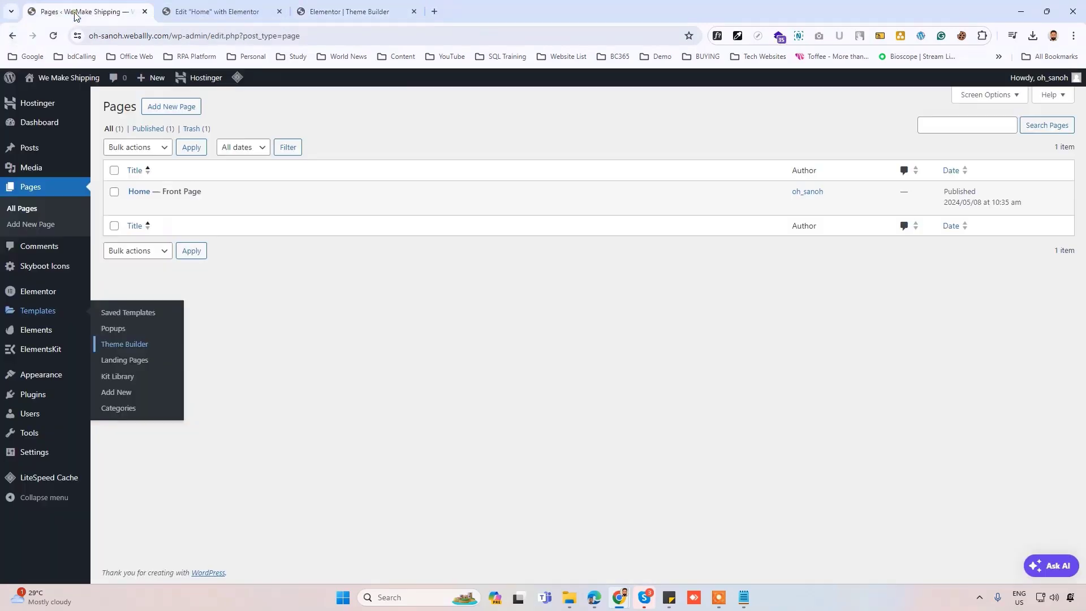
left_click(217, 13)
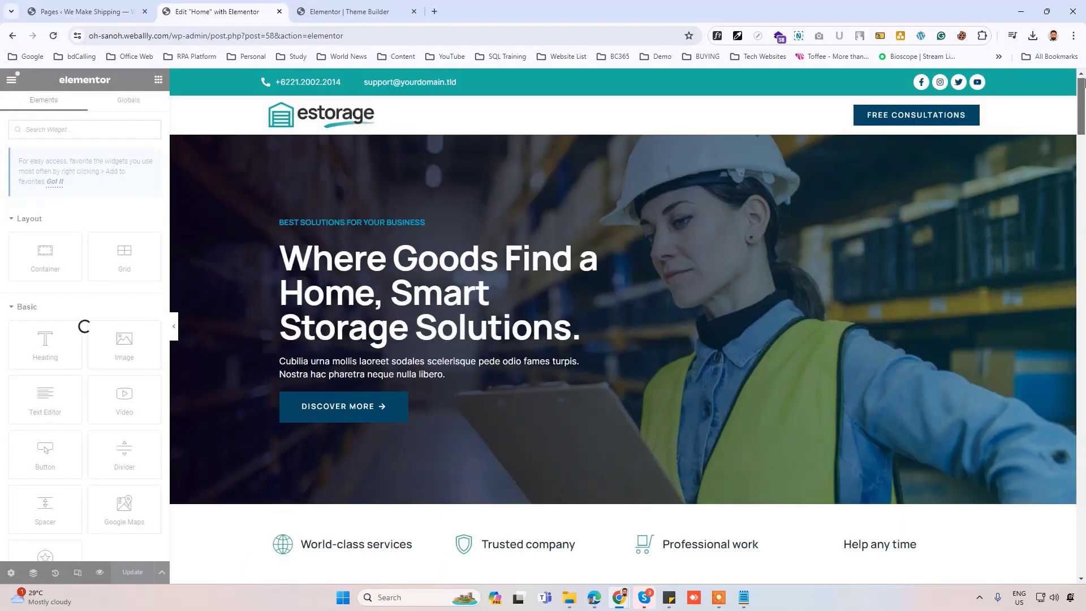
left_click_drag(1080, 80, 1078, 544)
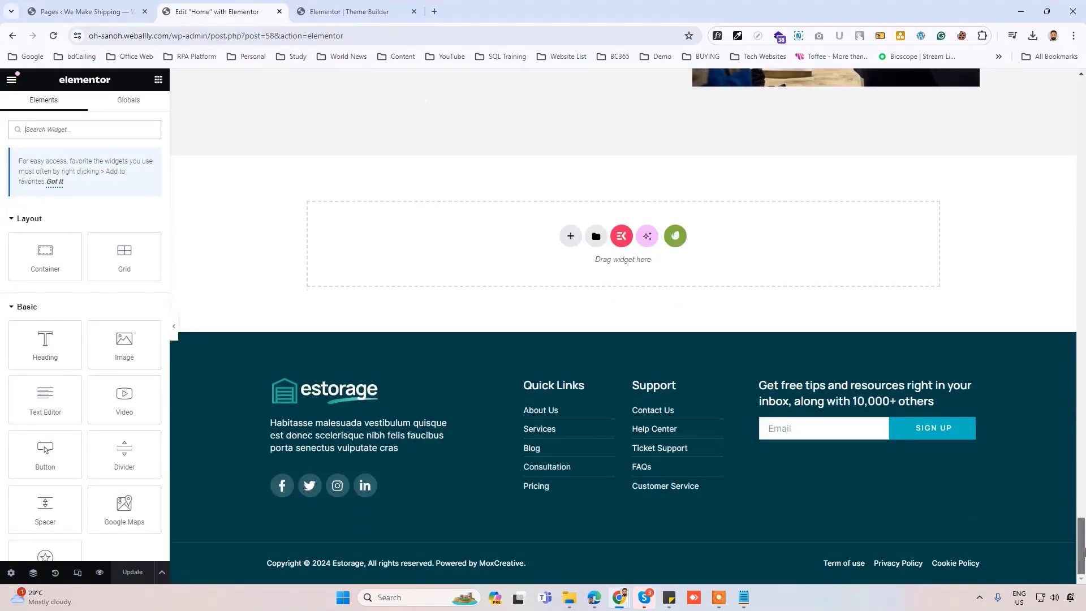
scroll(444, 225, "up", 5)
scroll(242, 163, "up", 5)
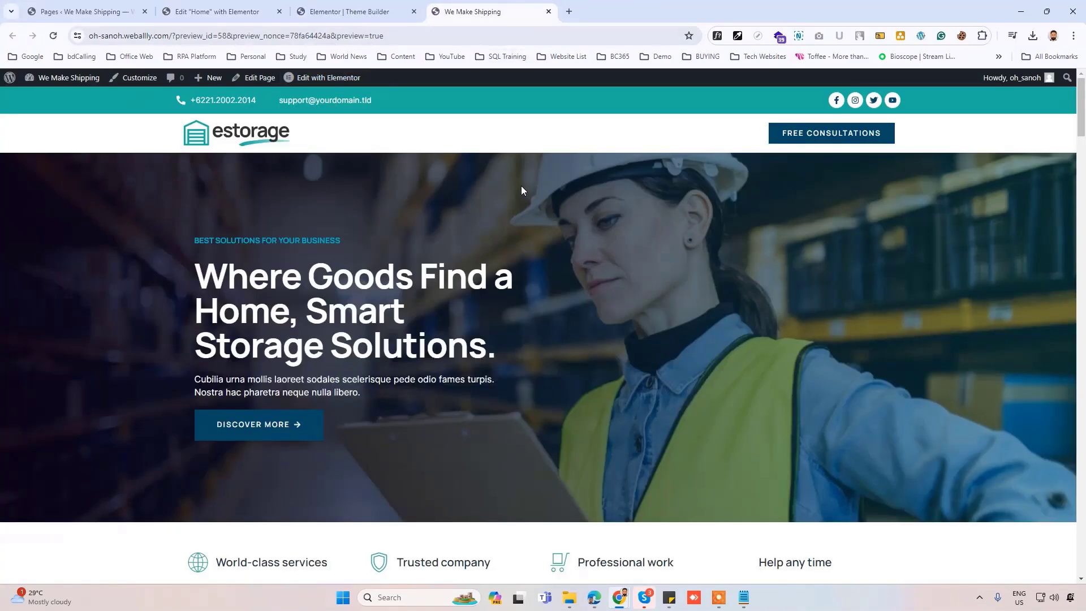
scroll(521, 186, "down", 5)
scroll(521, 186, "down", 5)
scroll(521, 185, "down", 3)
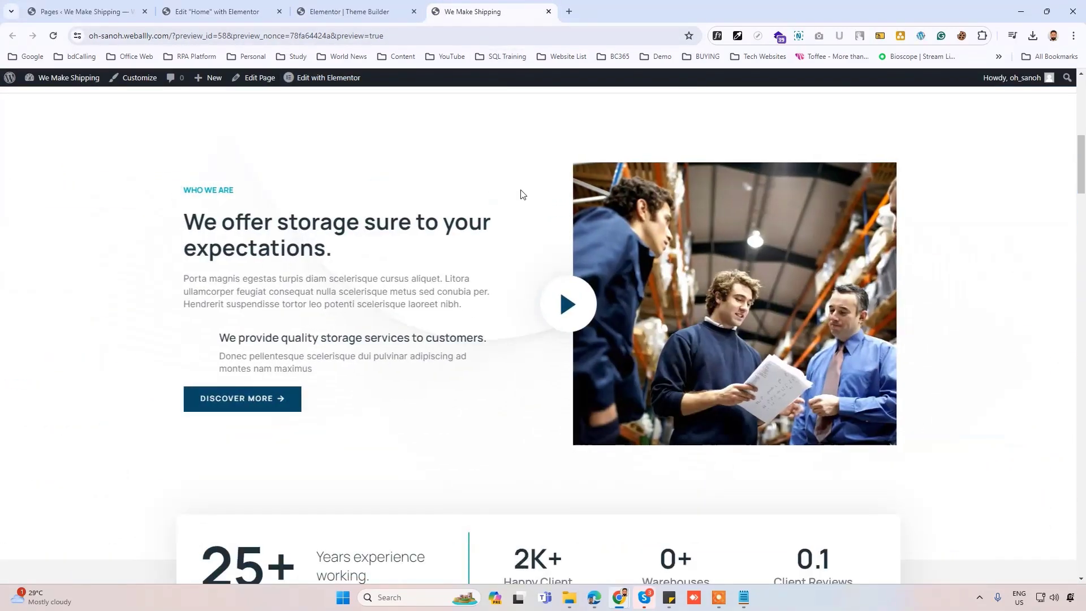
scroll(520, 196, "down", 2)
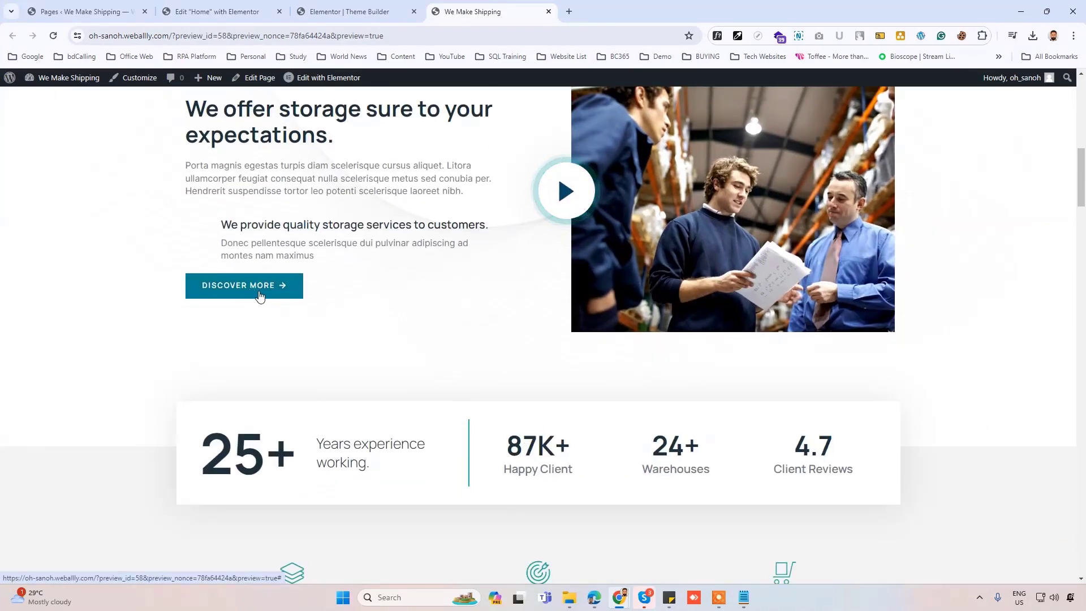
scroll(263, 295, "down", 2)
scroll(289, 297, "down", 5)
scroll(359, 271, "down", 4)
scroll(362, 271, "down", 4)
scroll(371, 275, "down", 4)
scroll(383, 263, "down", 4)
scroll(383, 262, "down", 3)
scroll(537, 255, "down", 4)
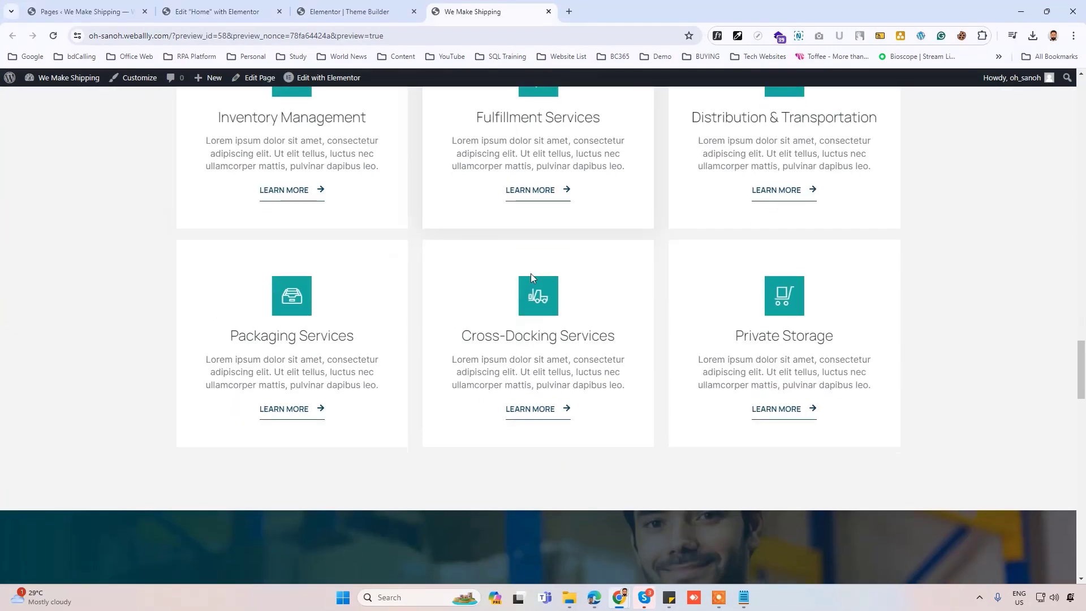
scroll(528, 206, "down", 5)
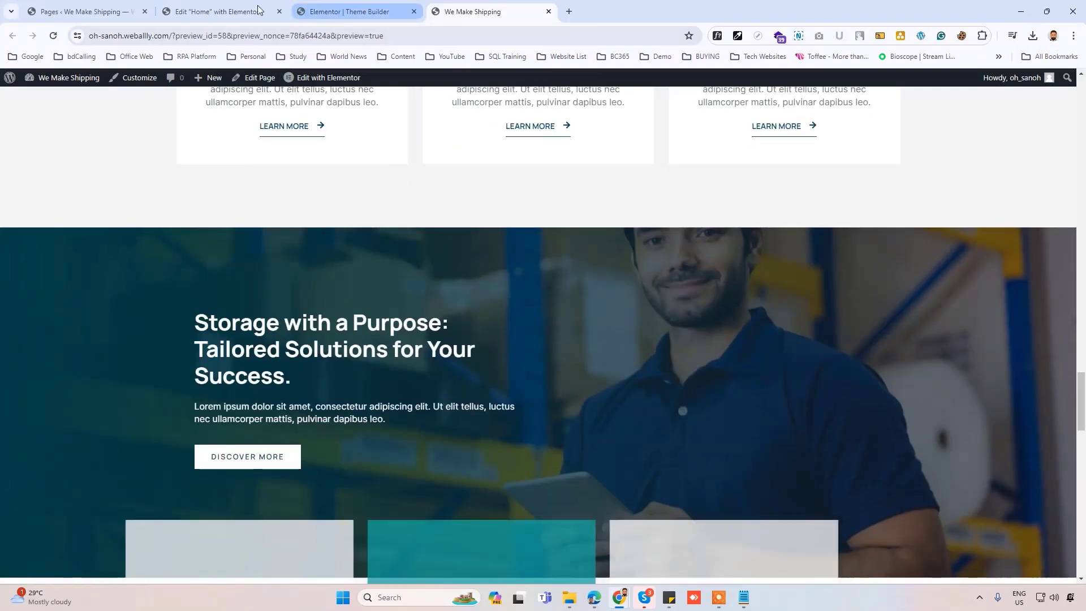
Step: Return from the live preview to the Edit Home with Elementor tab
left_click(216, 12)
scroll(522, 313, "up", 5)
scroll(521, 313, "up", 5)
scroll(522, 313, "up", 5)
scroll(764, 254, "up", 2)
scroll(881, 239, "up", 6)
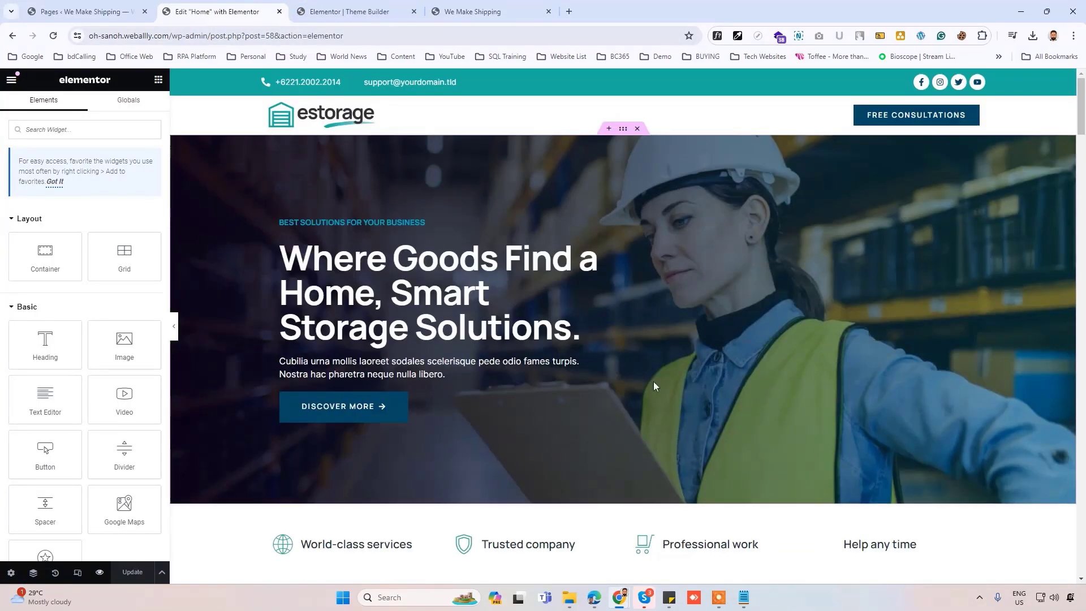
Step: Replace the hero heading with 'Smart Shipping!' and 'We Make Easy!' on separate lines
left_click(502, 254)
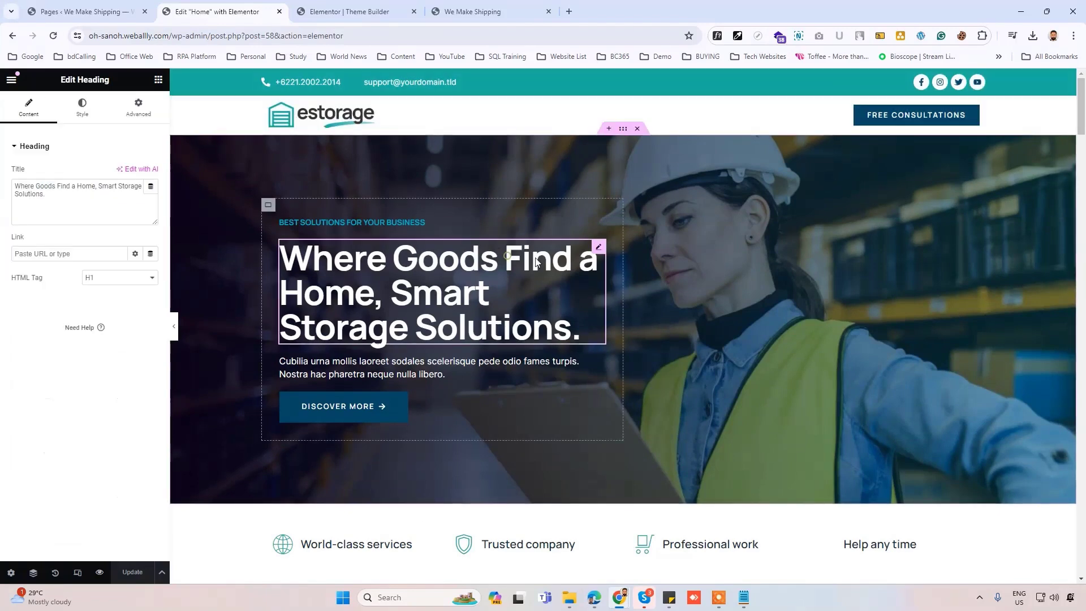
left_click(599, 249)
left_click(255, 217)
left_click_drag(281, 258, 577, 325)
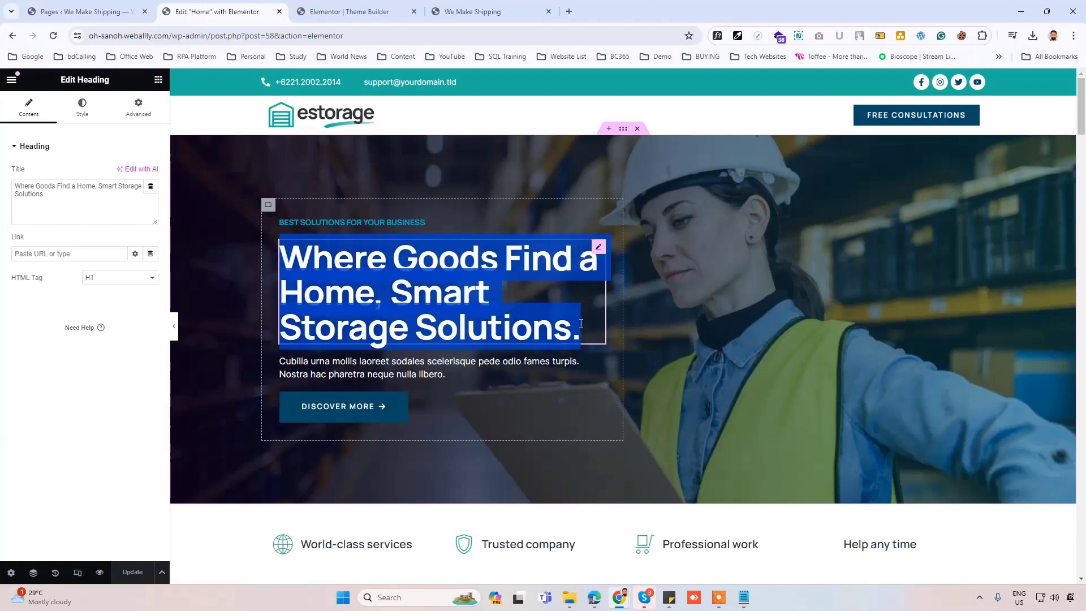
type("Smart Shipping!")
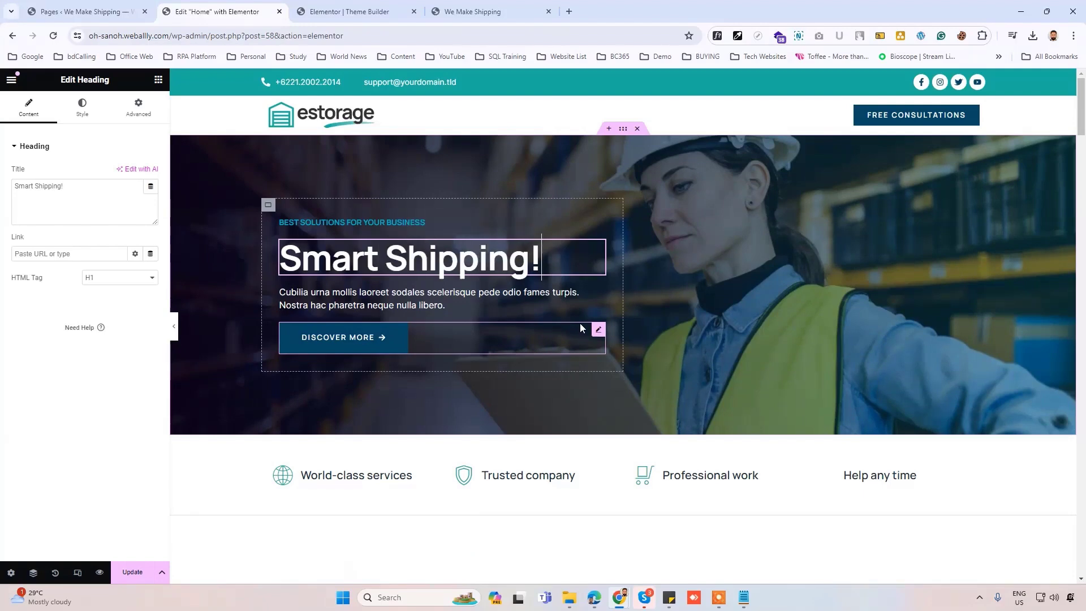
key("shift+Return")
type("We Make Easy!")
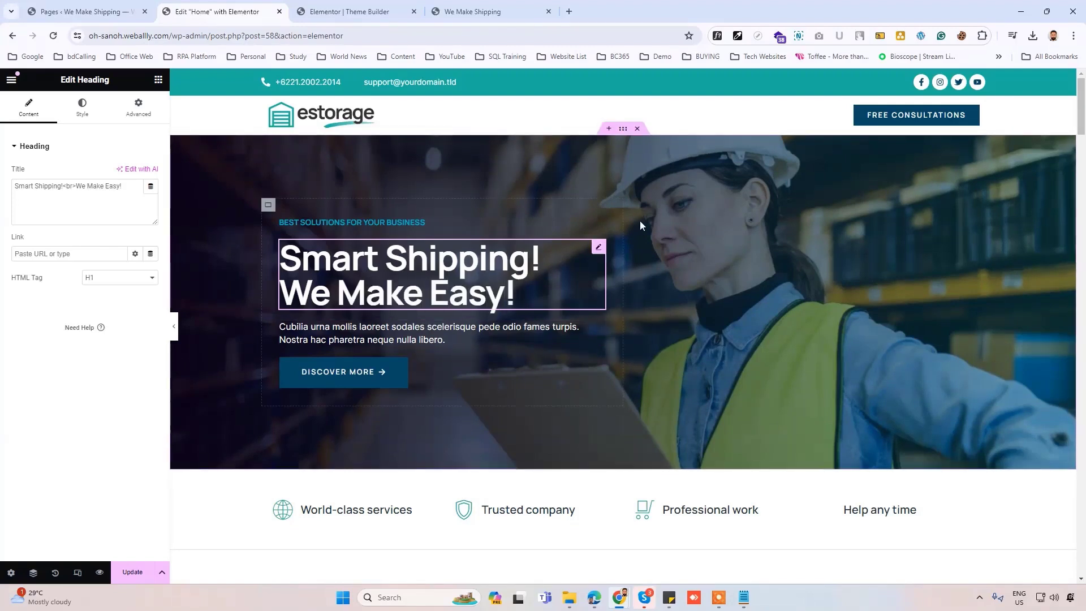
Step: Select the hero, icon boxes and counter, then open the logos section's Background settings
left_click(624, 131)
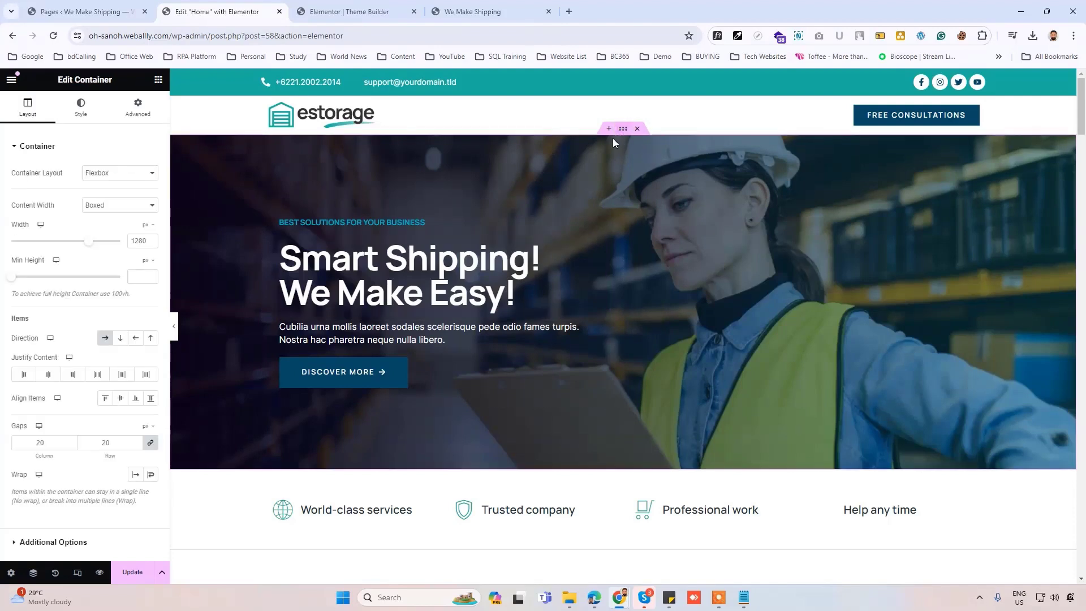
left_click(81, 106)
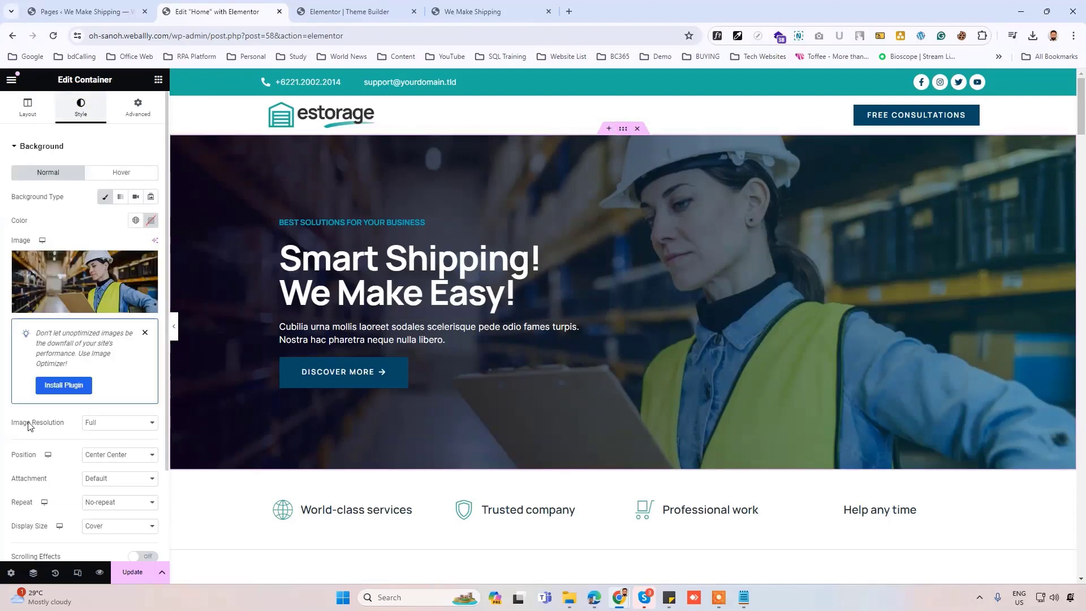
scroll(541, 284, "down", 4)
scroll(395, 266, "down", 2)
left_click(618, 158)
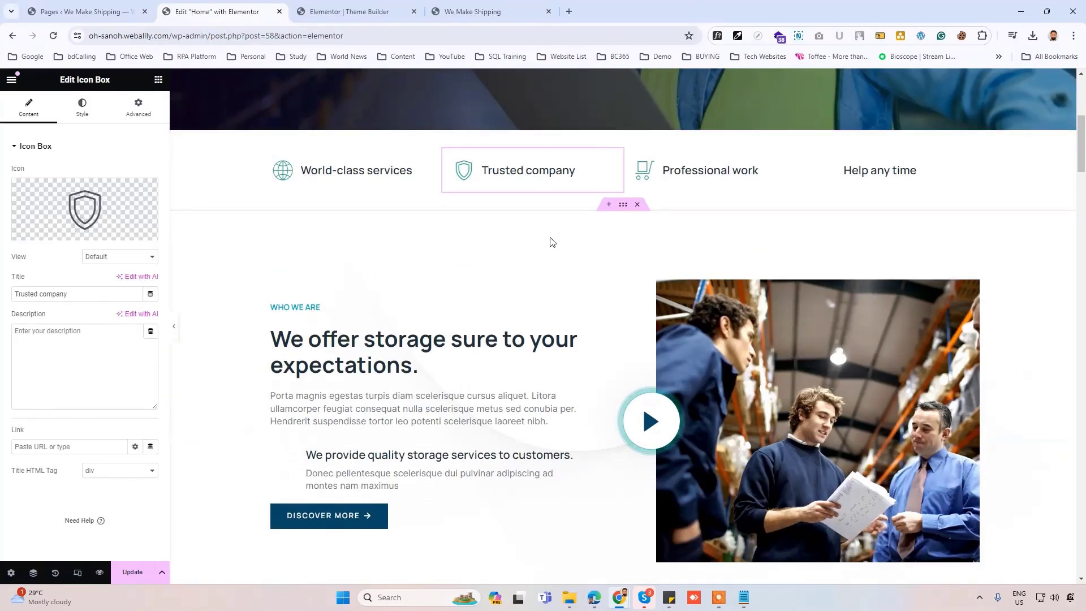
scroll(552, 246, "down", 4)
left_click(571, 231)
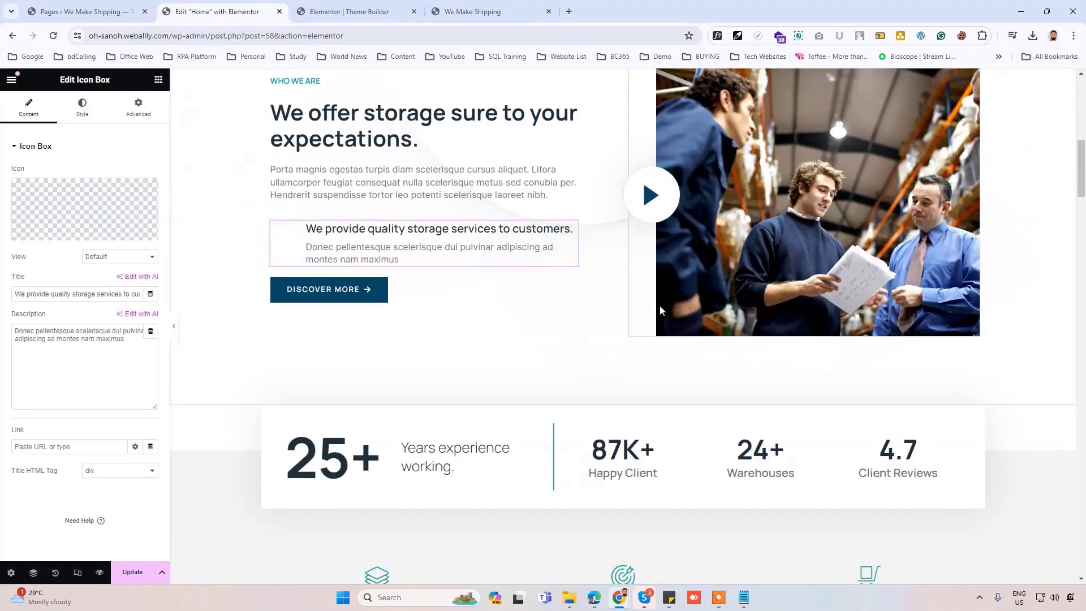
scroll(570, 231, "down", 4)
left_click(622, 225)
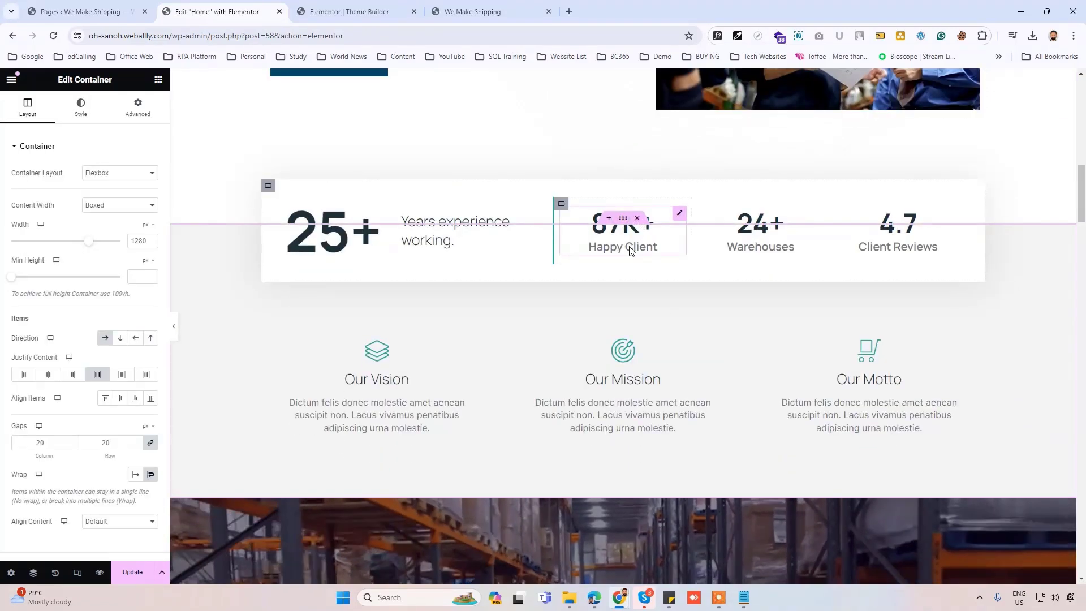
left_click(622, 229)
scroll(631, 306, "down", 1)
scroll(631, 305, "down", 5)
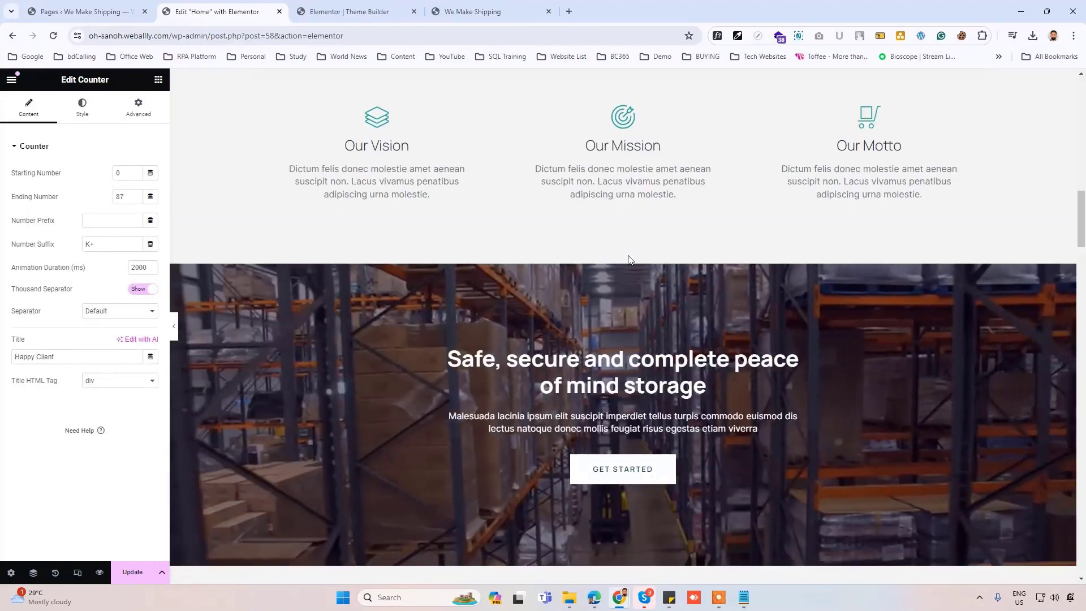
scroll(631, 255, "down", 3)
left_click(622, 97)
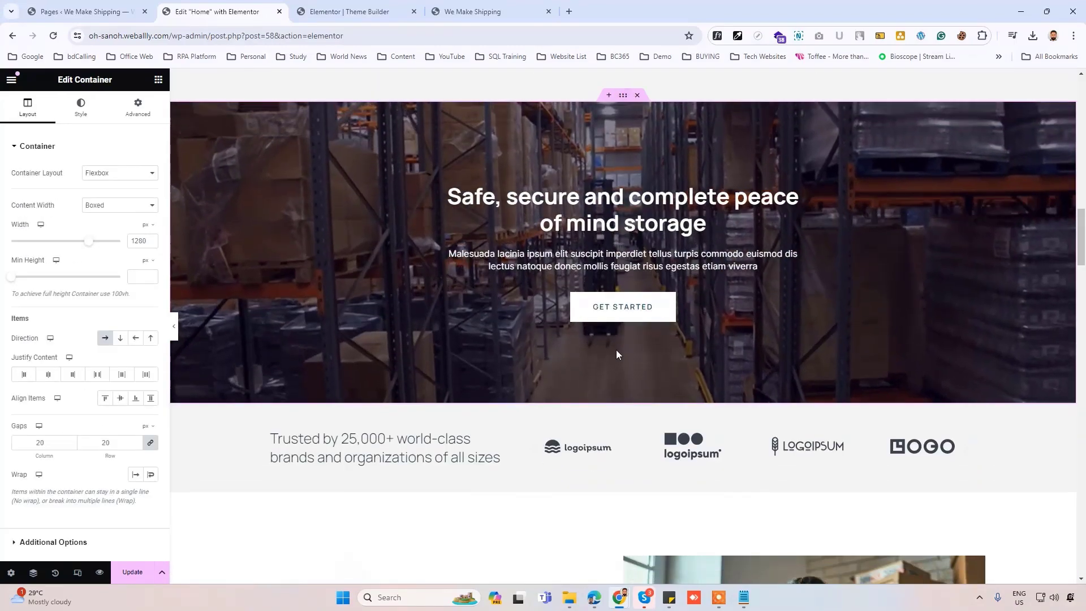
scroll(623, 306, "down", 2)
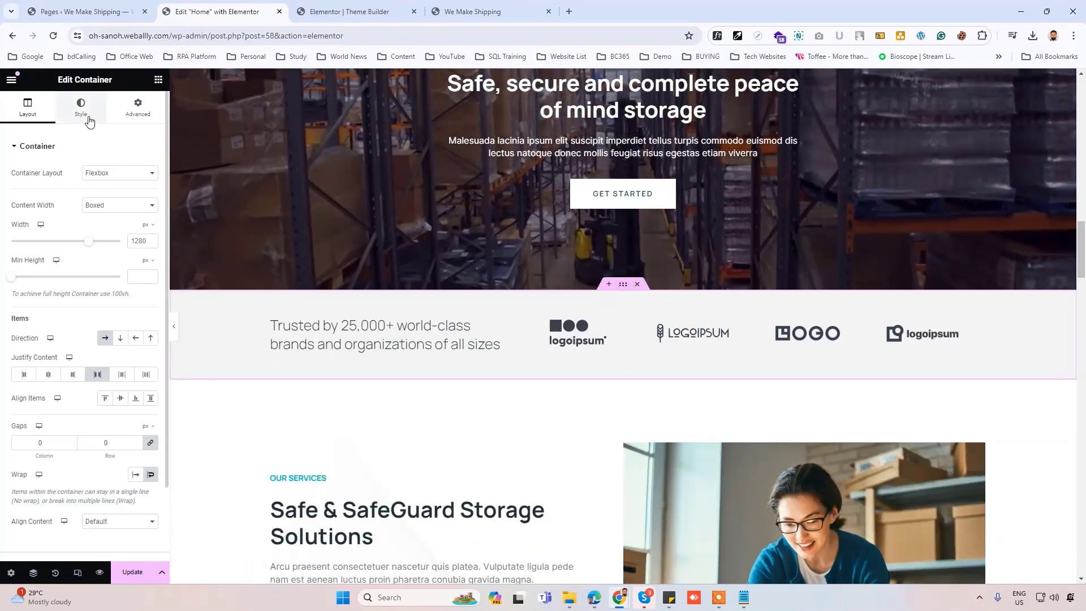
left_click(81, 106)
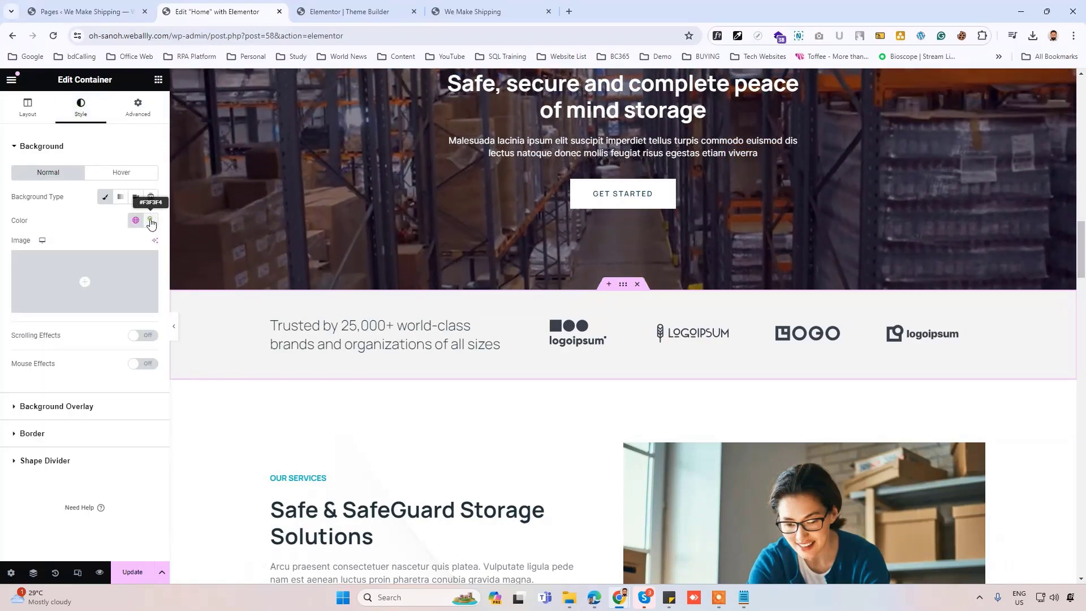
Step: Try blue, magenta and white, settle on light grey for the logos section, and update
left_click(151, 221)
left_click(182, 283)
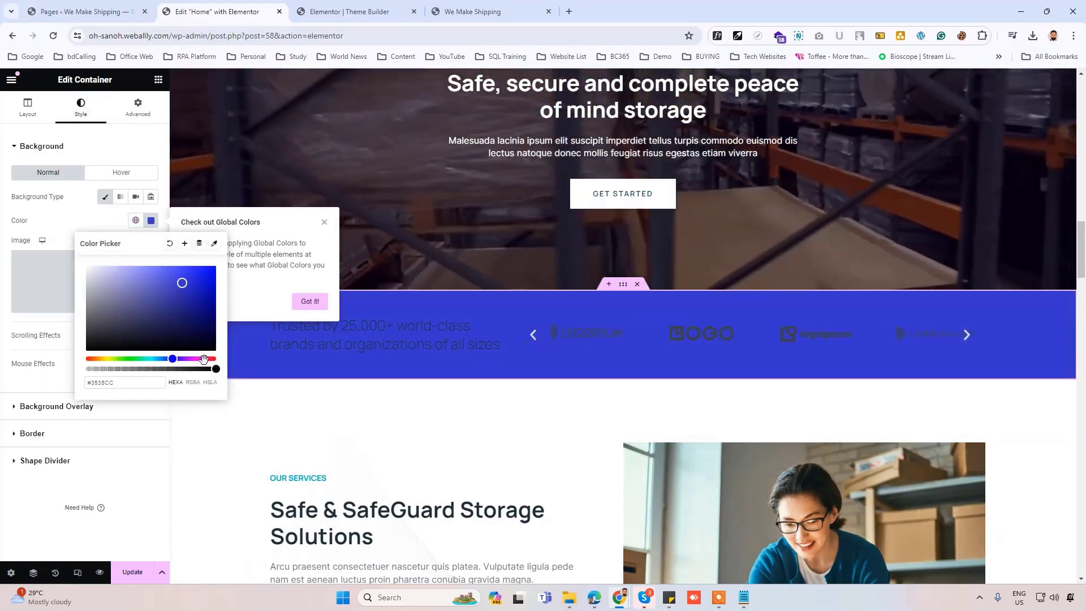
left_click_drag(172, 359, 209, 359)
left_click(199, 303)
left_click(89, 268)
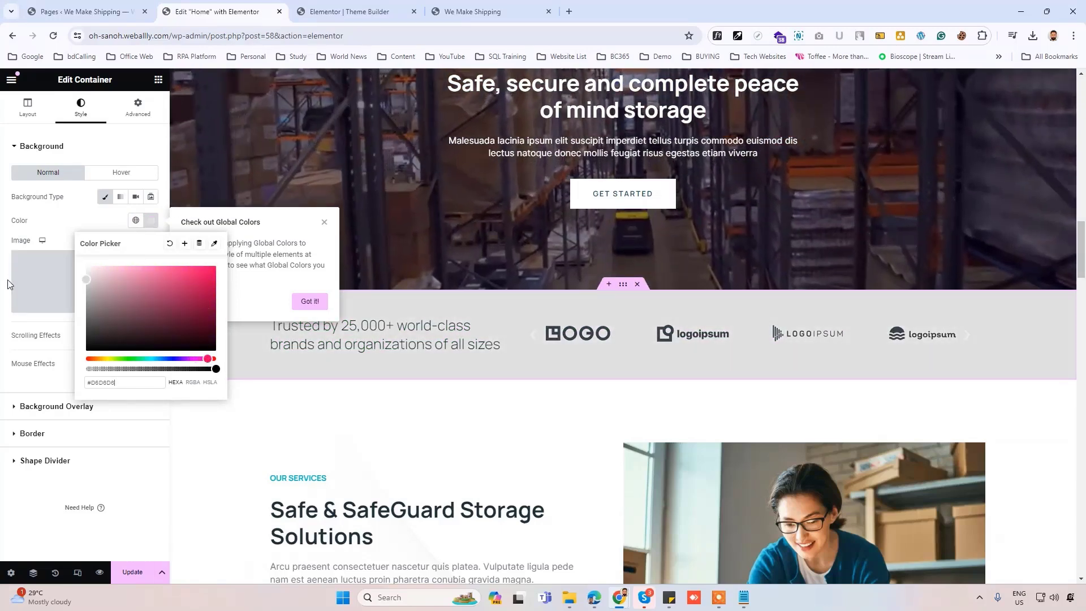
left_click(323, 222)
left_click(94, 307)
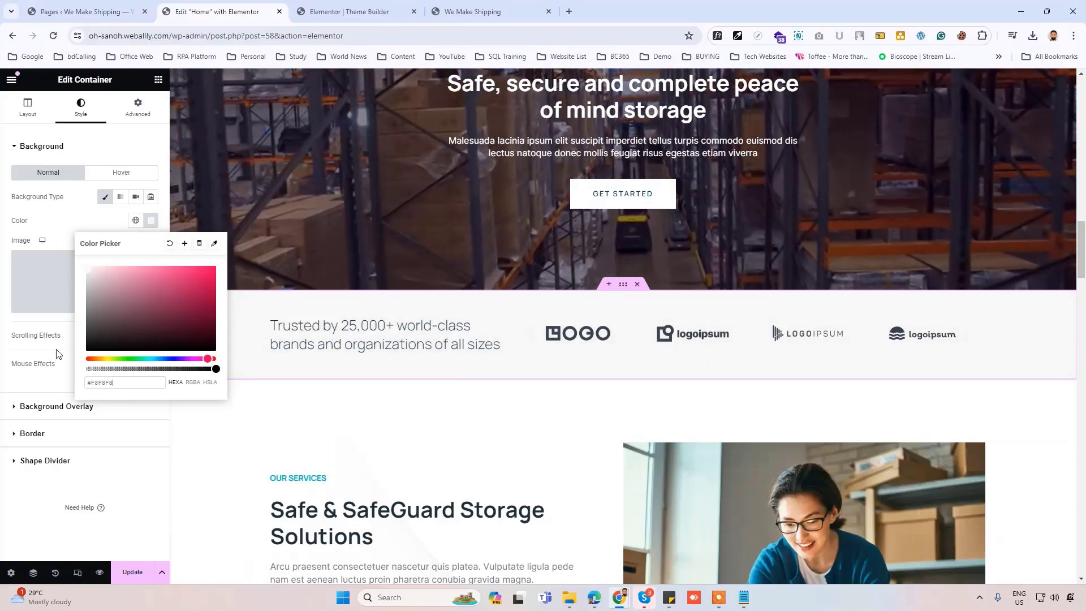
left_click(47, 371)
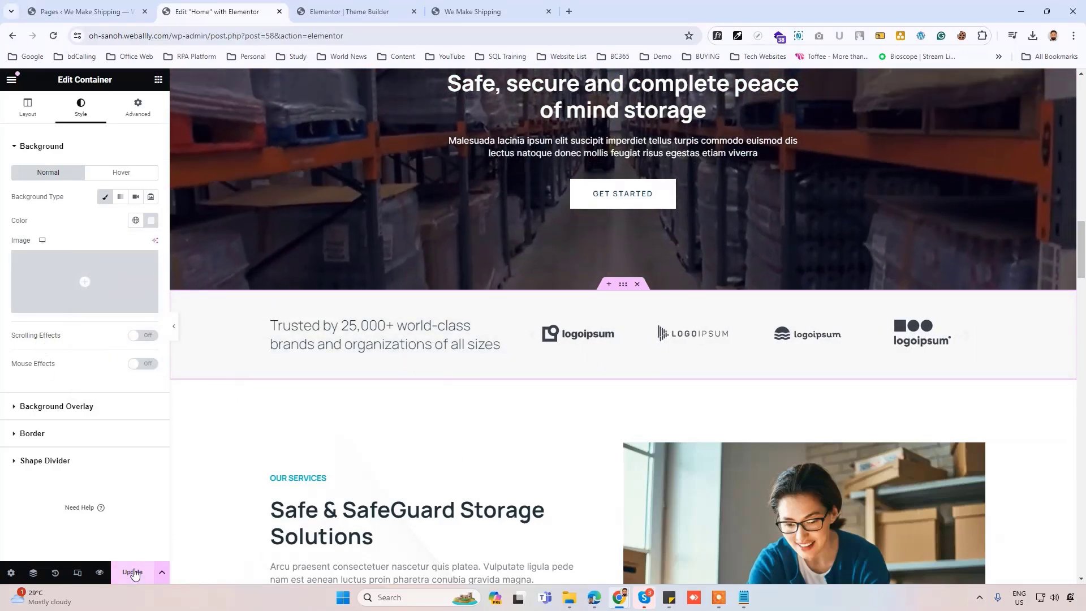
left_click(133, 572)
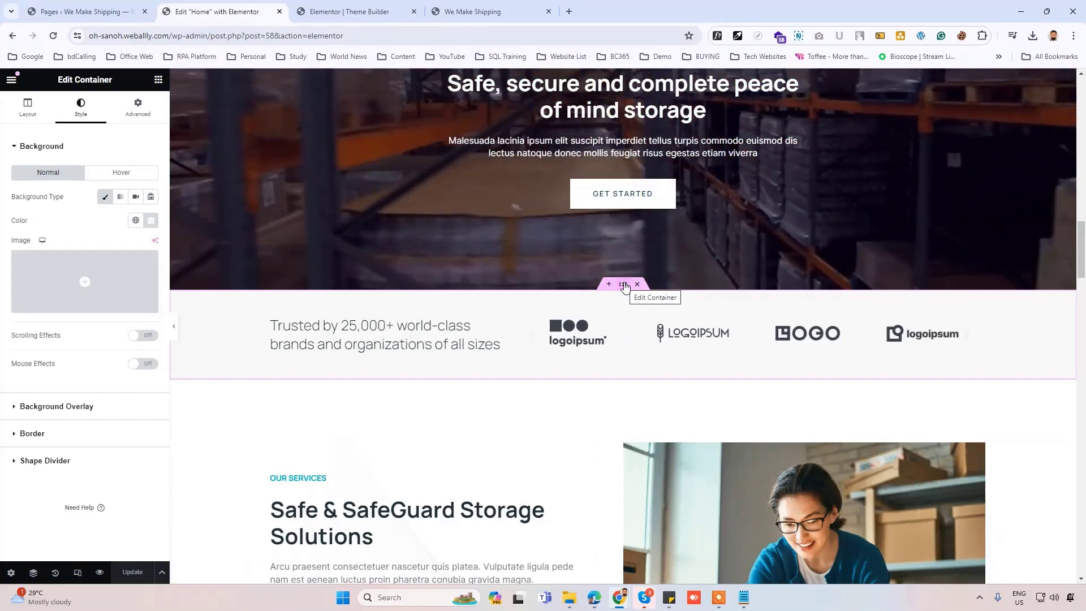
scroll(563, 318, "down", 3)
scroll(418, 260, "down", 3)
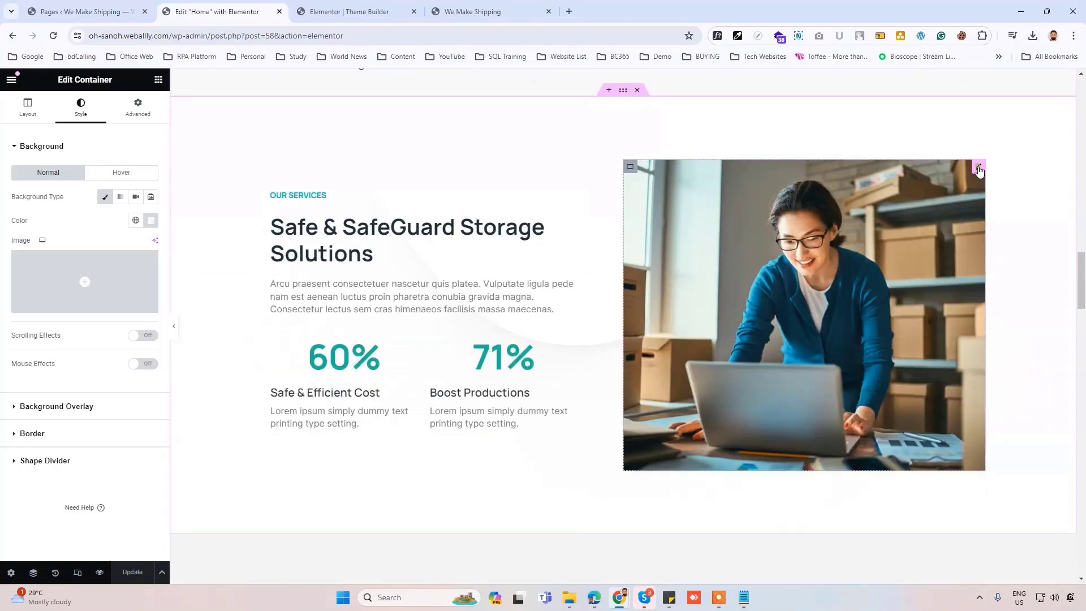
left_click(980, 170)
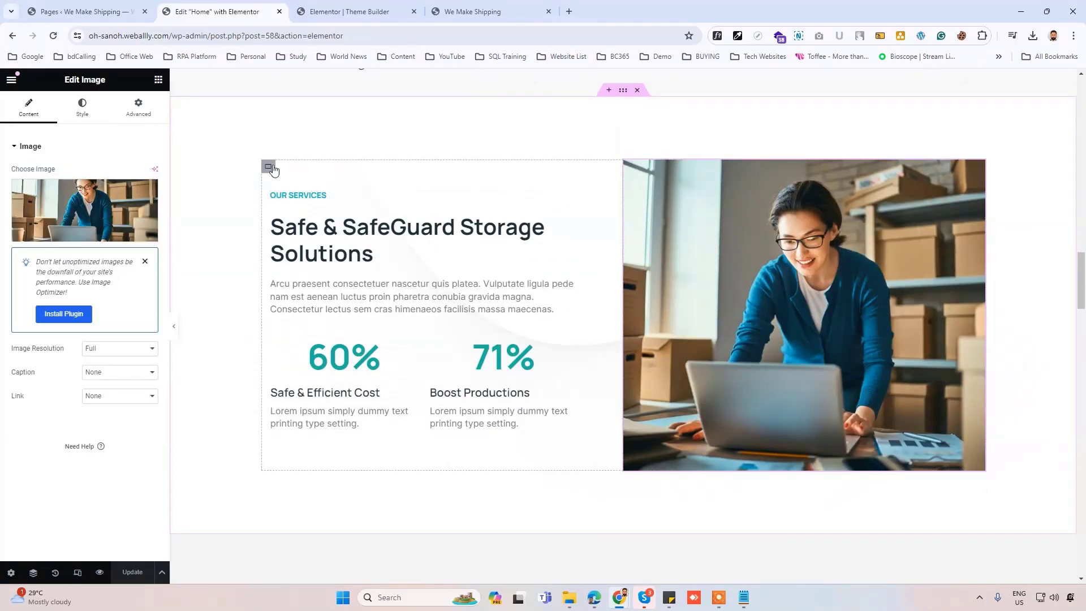
left_click(270, 169)
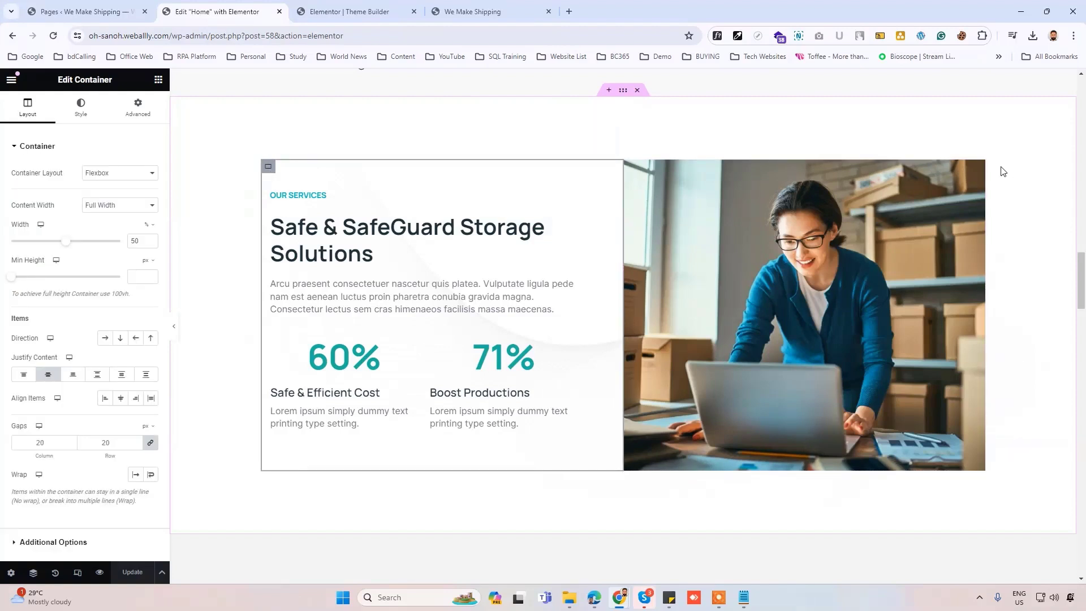
left_click(979, 169)
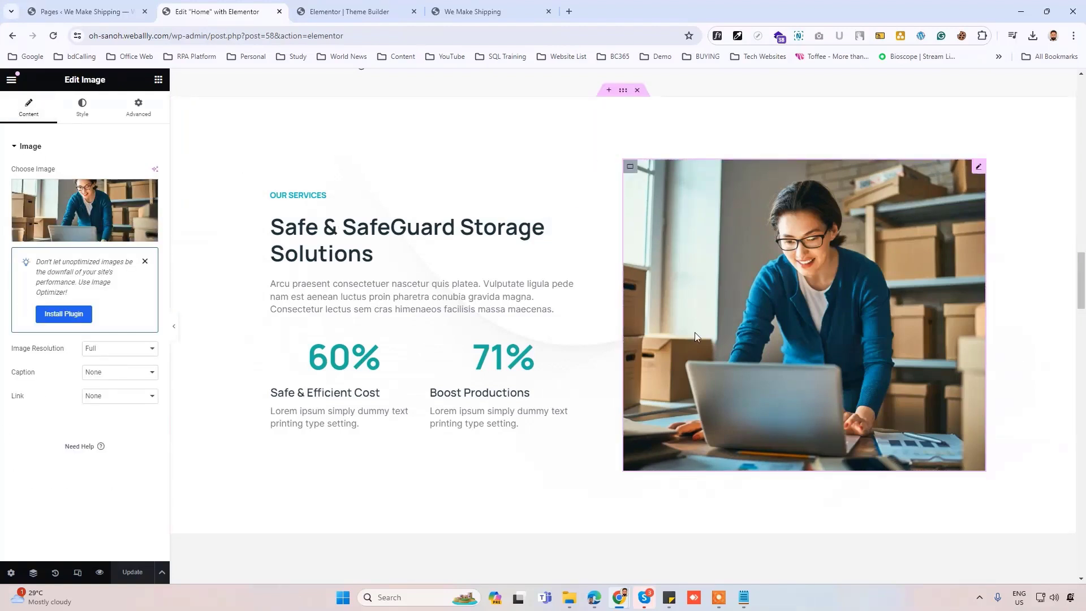
scroll(696, 333, "down", 3)
scroll(678, 297, "down", 3)
scroll(641, 241, "down", 3)
scroll(643, 241, "down", 3)
scroll(642, 240, "down", 1)
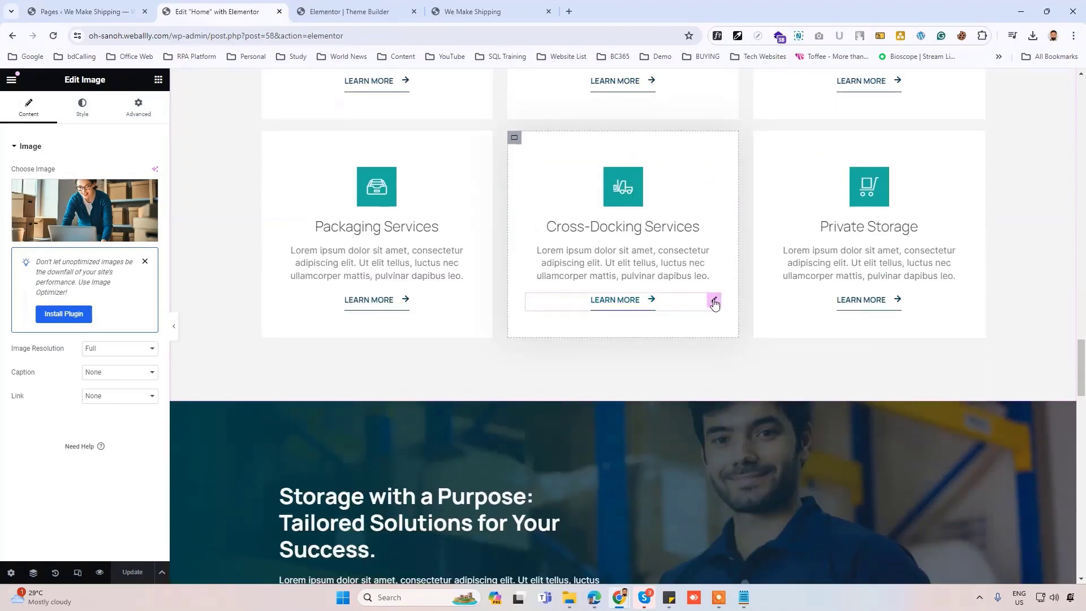
left_click(715, 302)
scroll(580, 305, "down", 3)
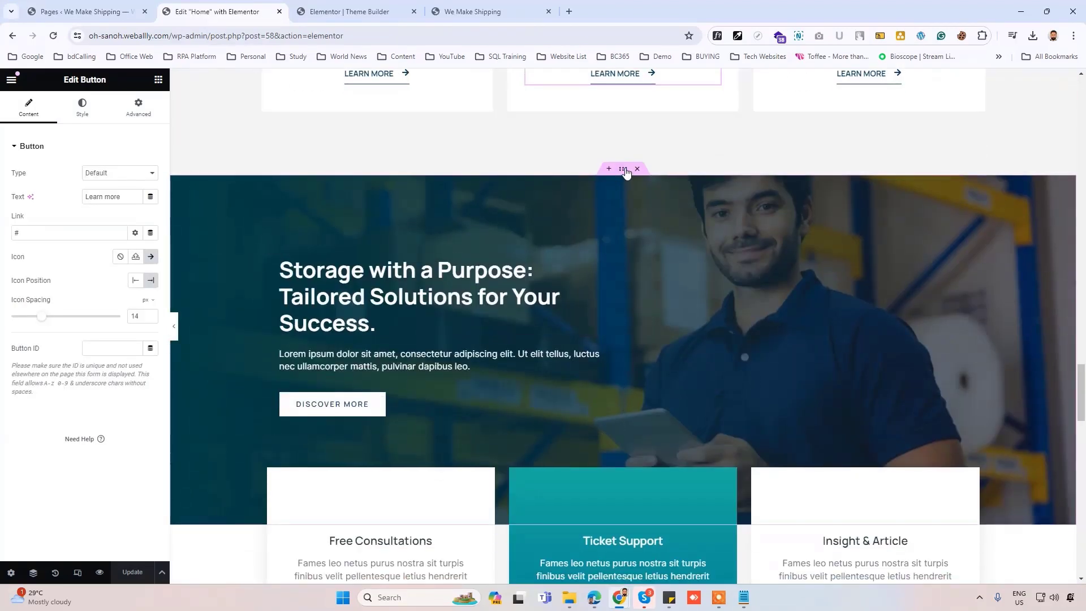
left_click(625, 171)
scroll(596, 296, "down", 3)
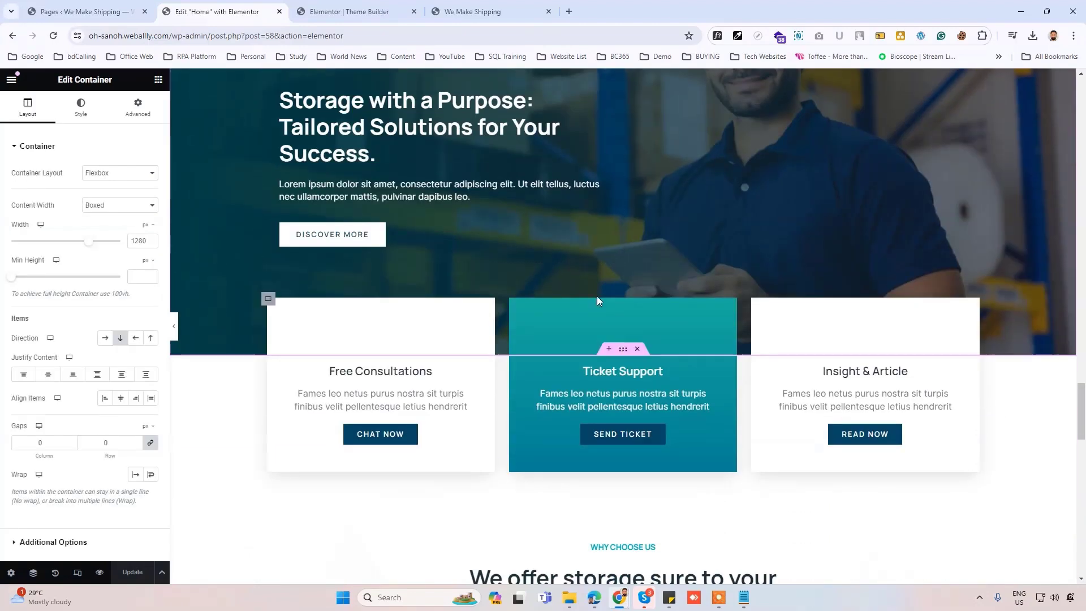
left_click(268, 300)
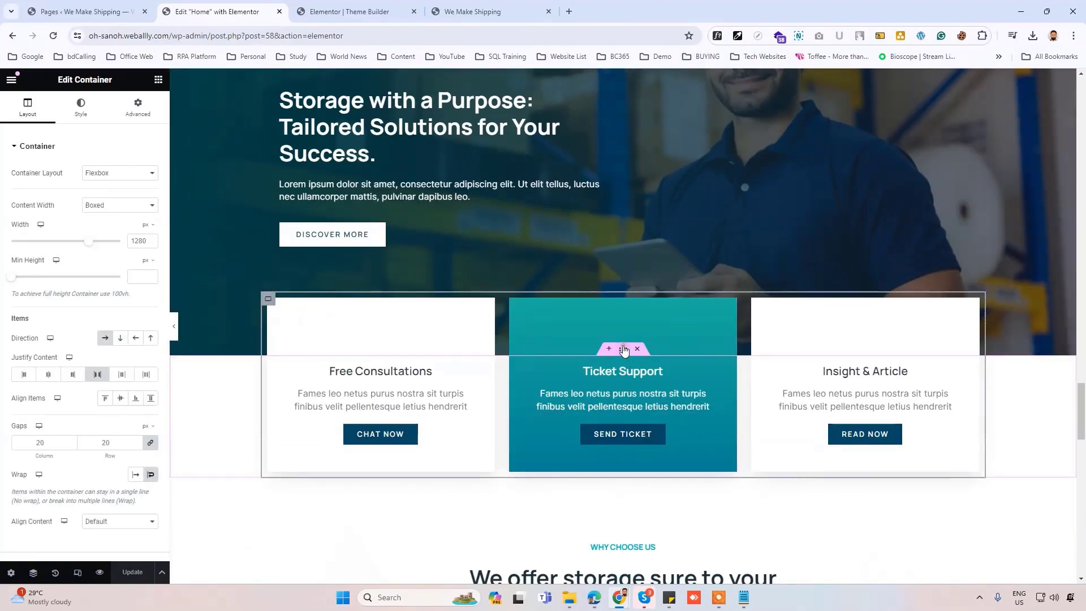
left_click(624, 349)
left_click(269, 302)
scroll(510, 329, "down", 3)
left_click(624, 189)
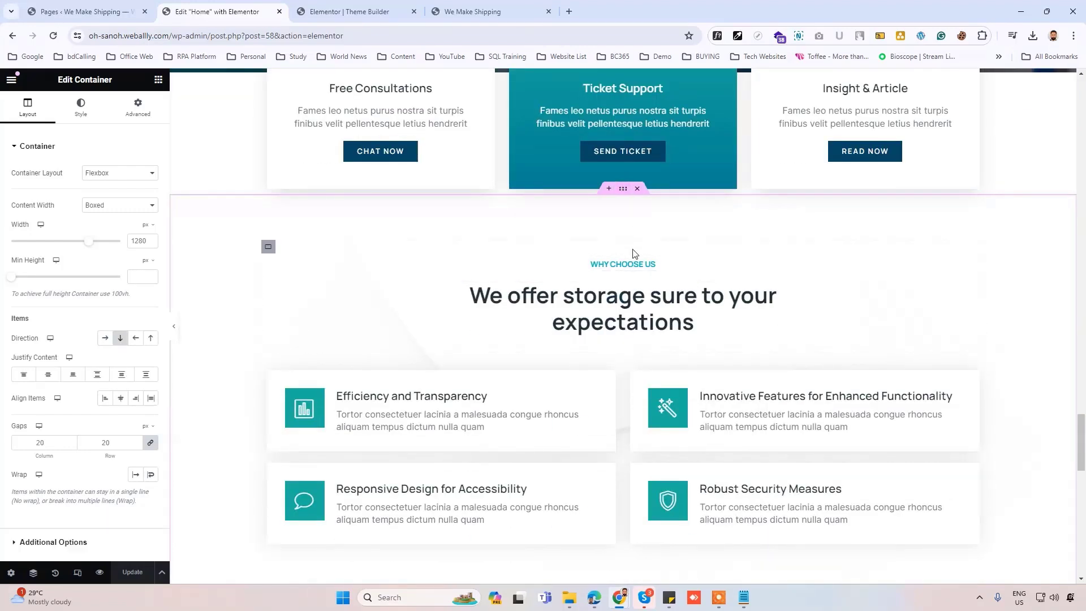
left_click(798, 267)
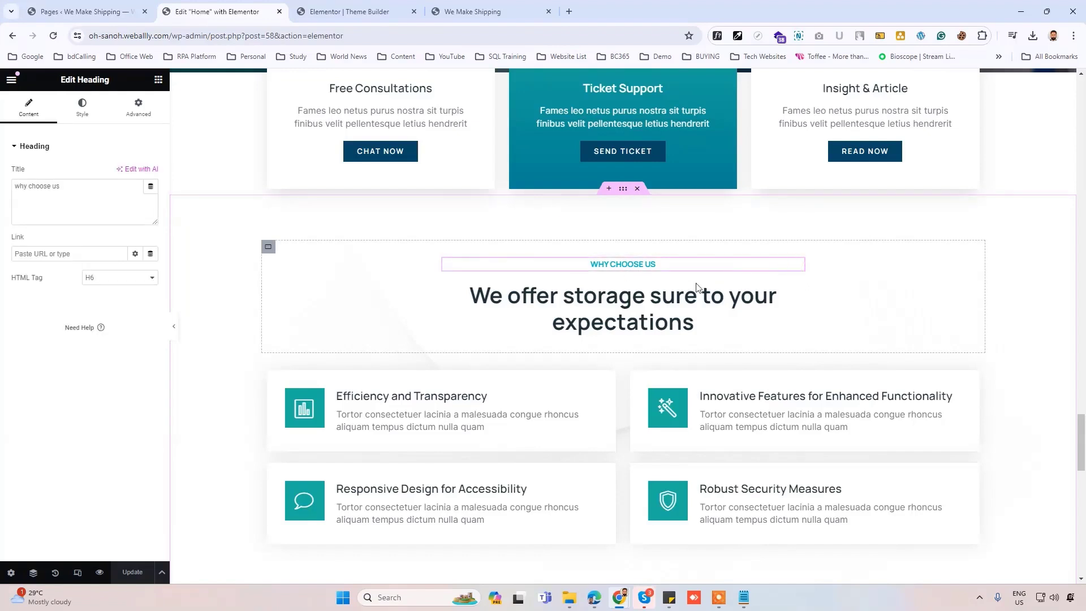
left_click(798, 294)
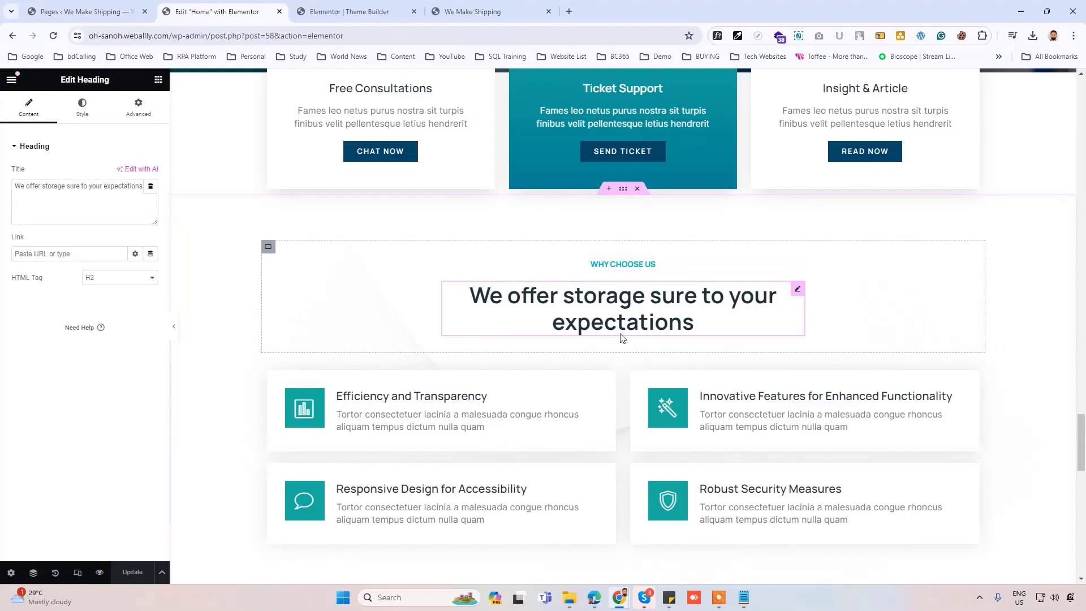
left_click(623, 190)
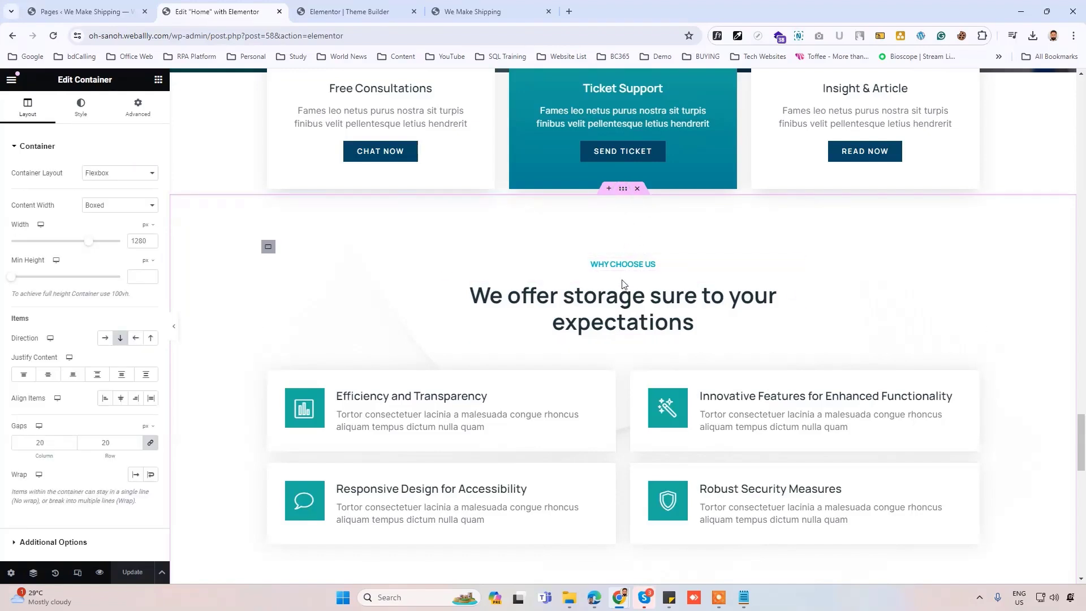
scroll(622, 288, "down", 2)
scroll(640, 446, "down", 5)
scroll(640, 446, "down", 5)
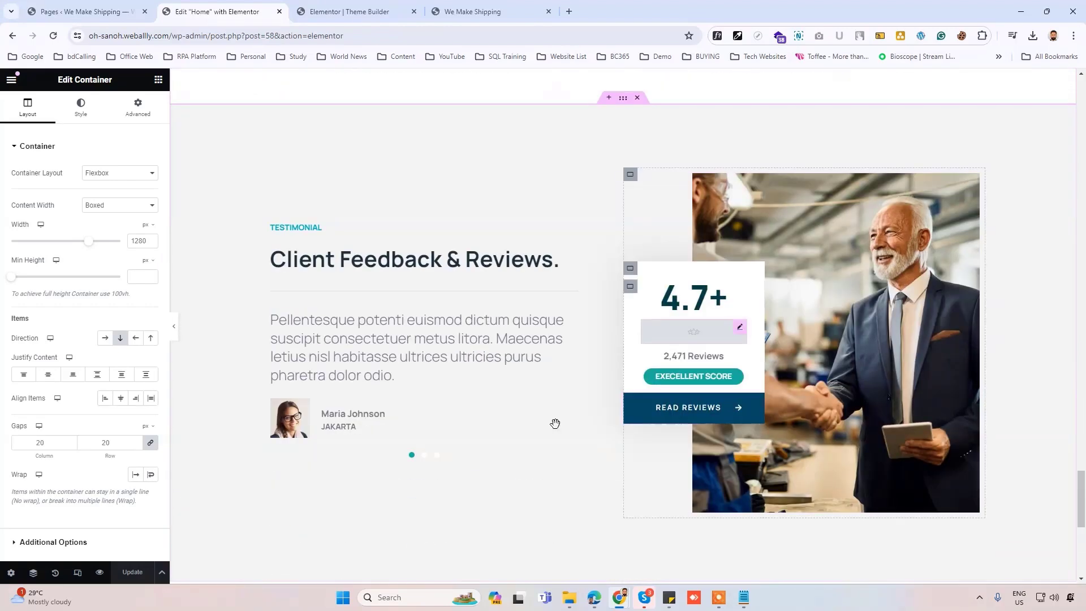
scroll(594, 424, "down", 5)
scroll(552, 442, "down", 4)
scroll(645, 425, "up", 5)
scroll(527, 340, "up", 4)
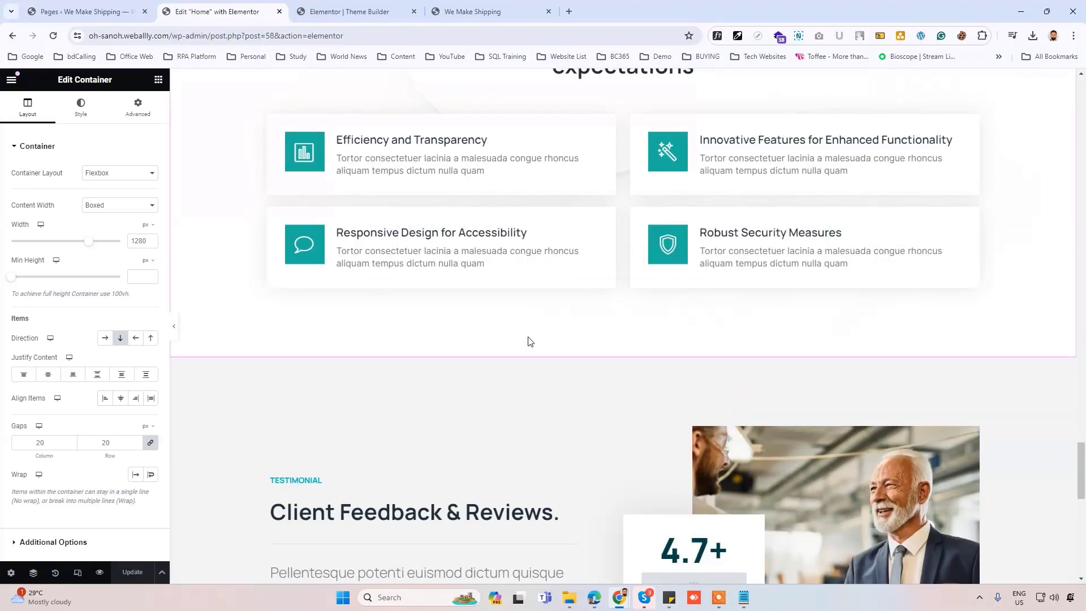
Step: Start a new About Us page using the Elementor Full Width template
left_click(81, 11)
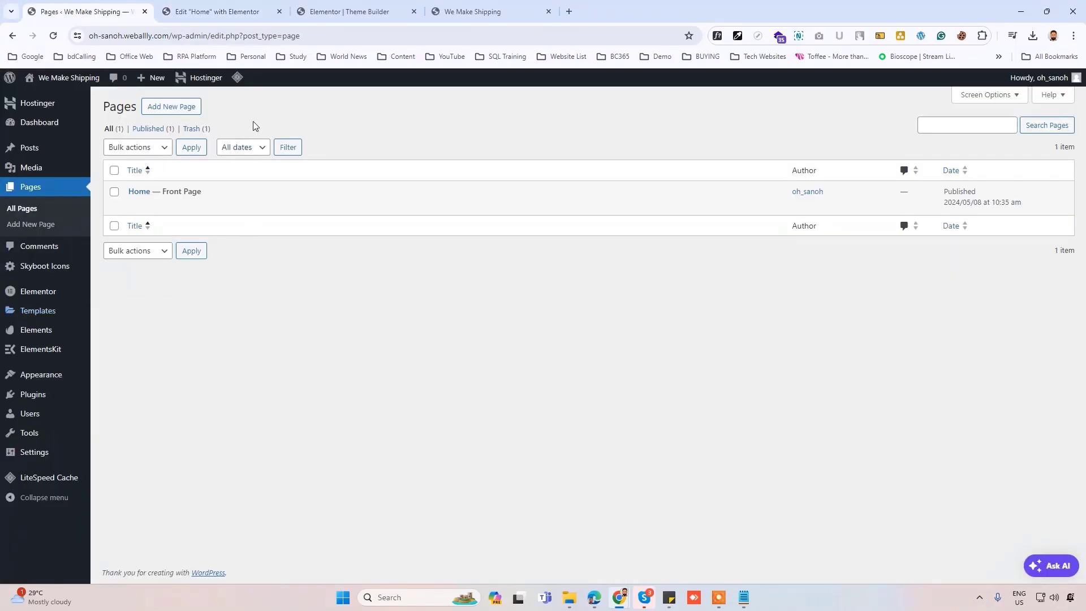
left_click(172, 106)
type("About Us")
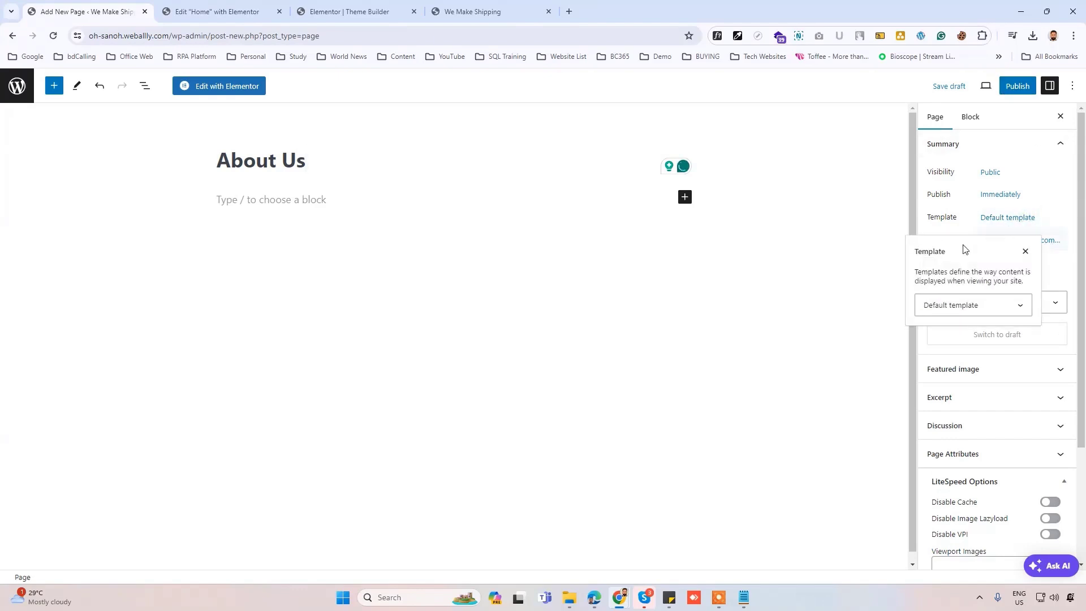
left_click(983, 308)
left_click(961, 347)
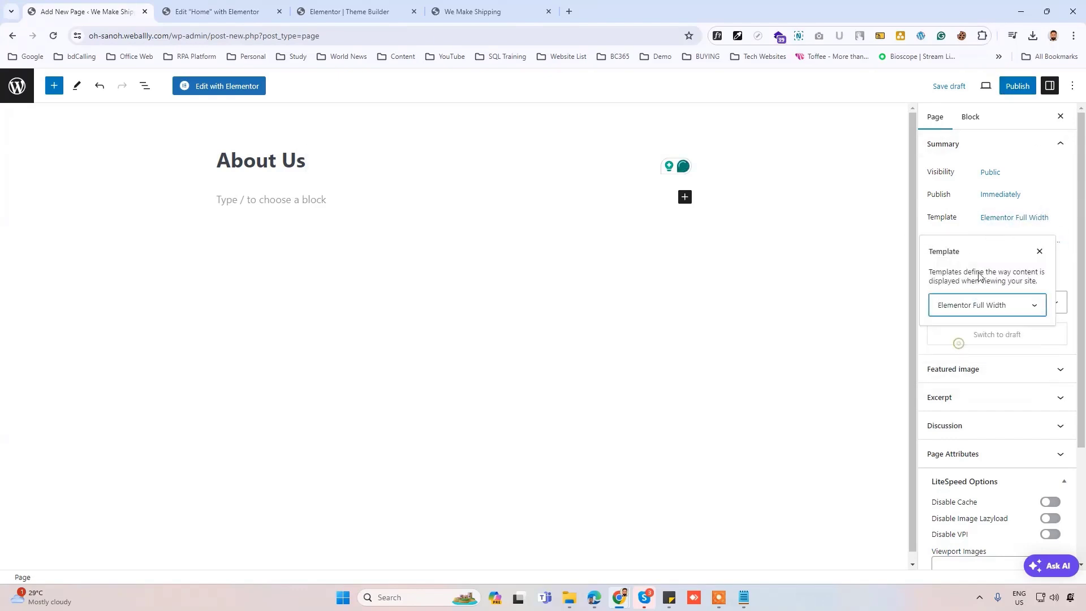
Step: Publish the About Us page and open it in Elementor
left_click(1018, 86)
left_click(972, 86)
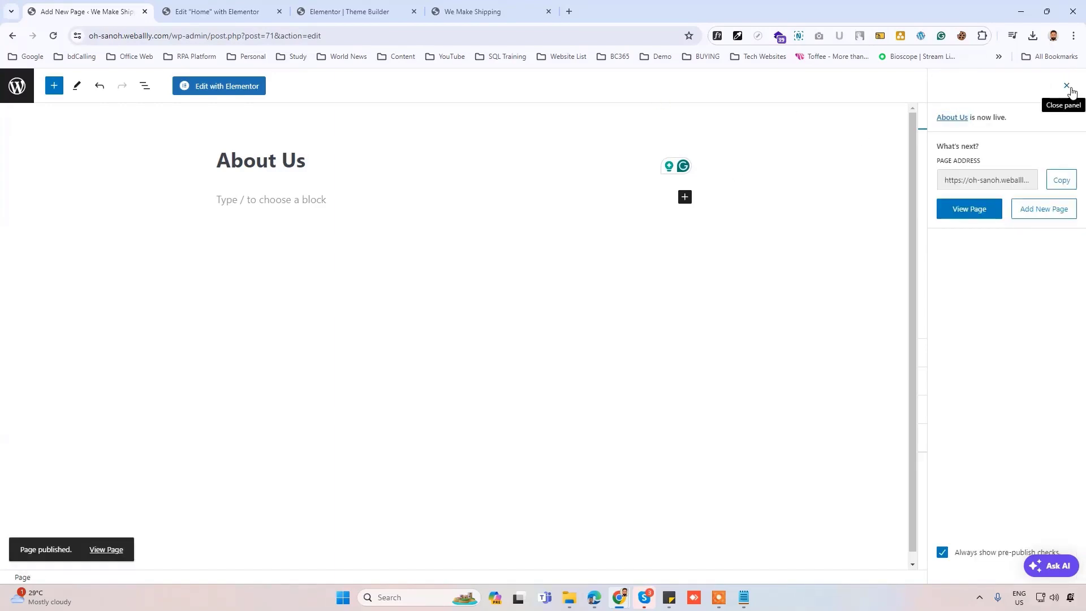
left_click(1068, 85)
left_click(219, 85)
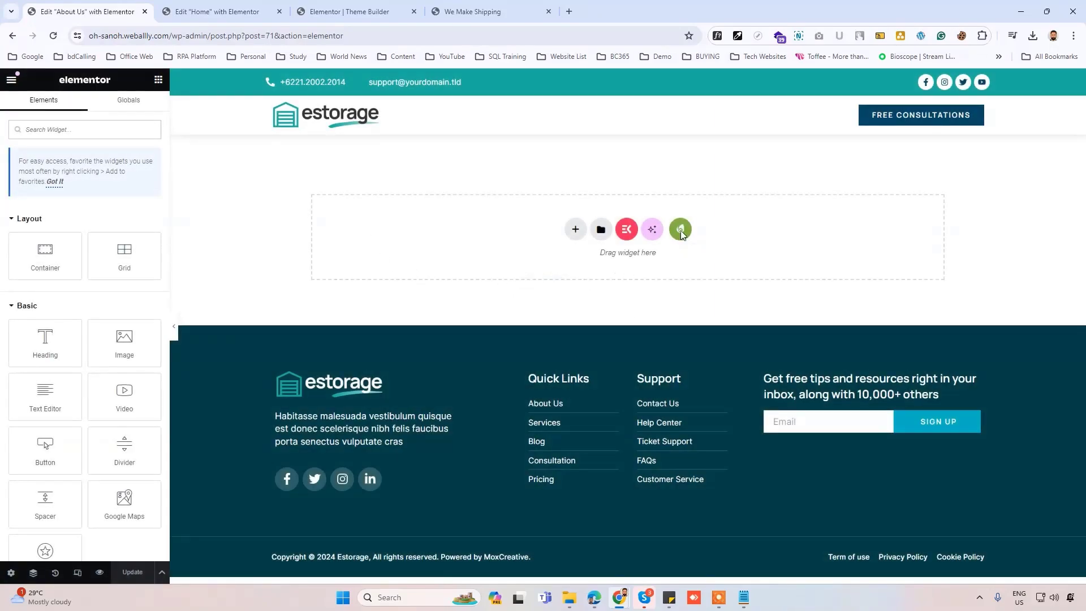
Step: Open the installed eStorage kit's template list from the Envato Elements library
left_click(680, 229)
left_click(299, 315)
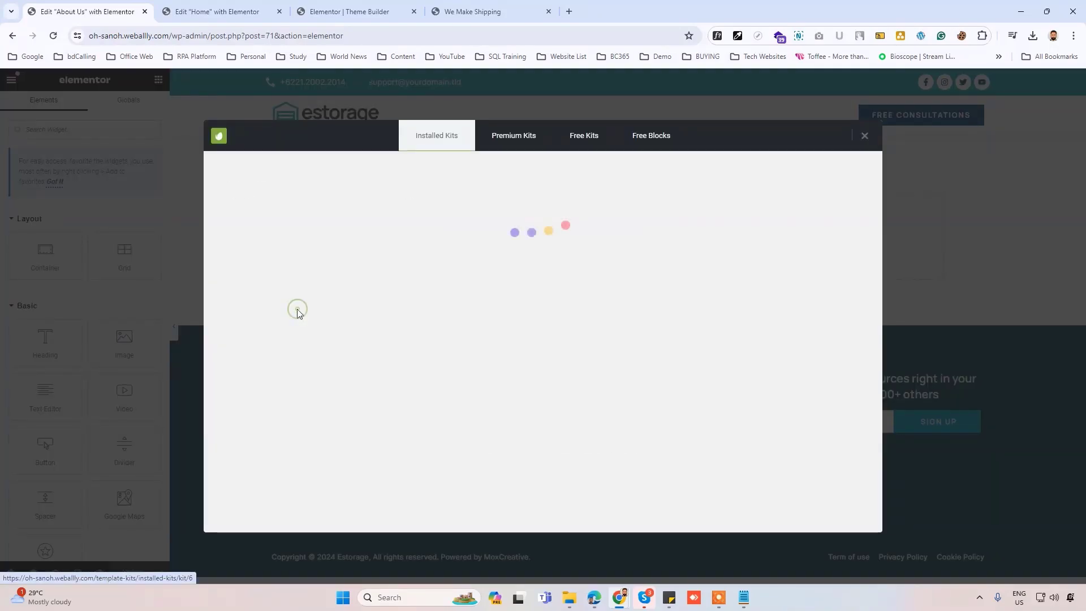
scroll(744, 363, "down", 3)
scroll(721, 357, "down", 3)
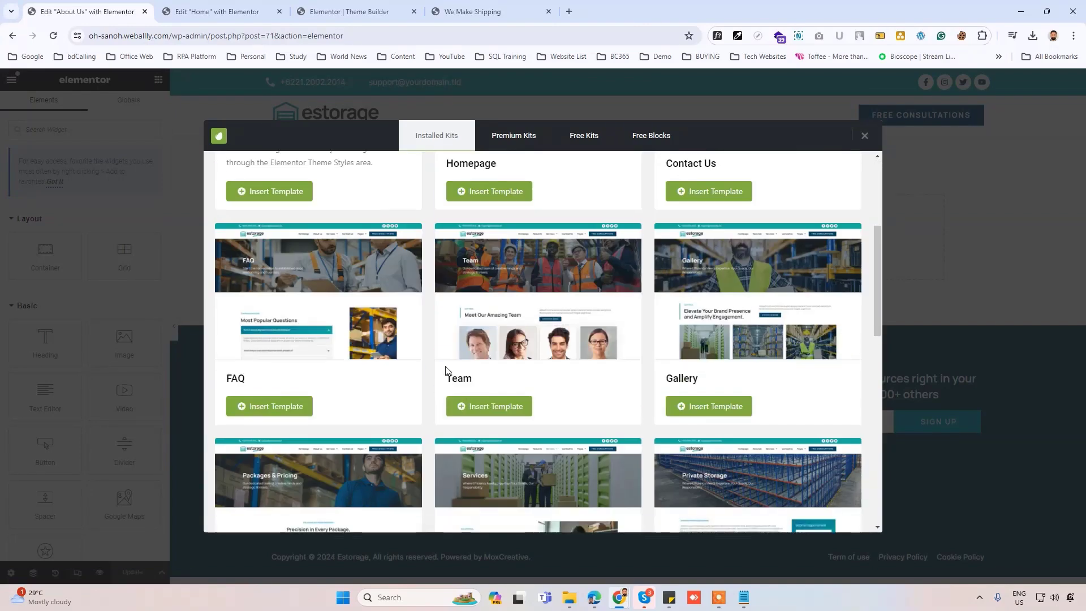
scroll(679, 339, "down", 3)
scroll(573, 320, "down", 3)
scroll(573, 321, "down", 2)
scroll(374, 364, "down", 2)
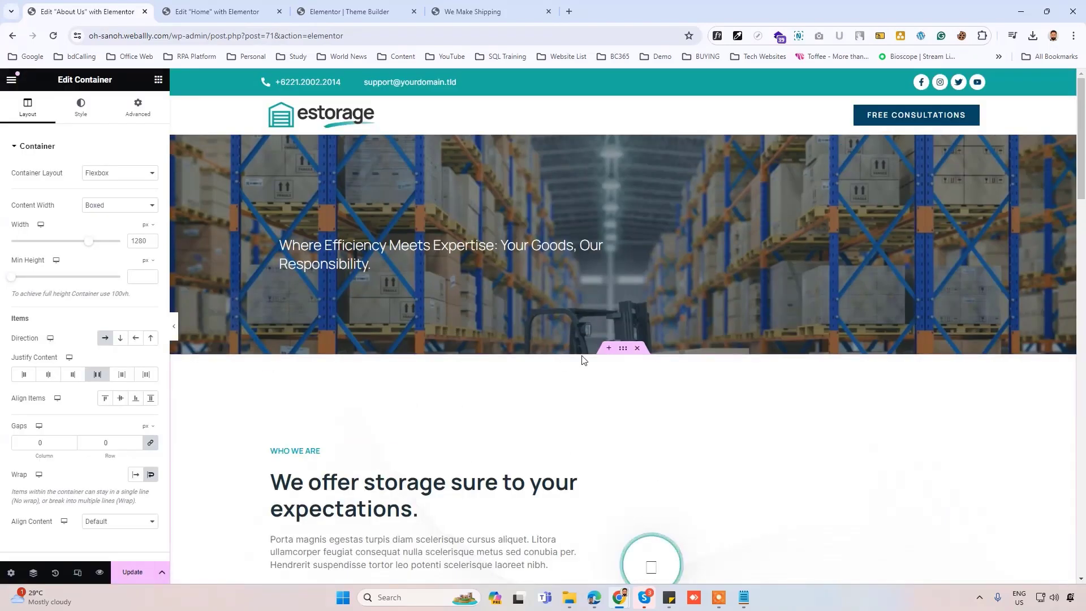
scroll(624, 339, "down", 15)
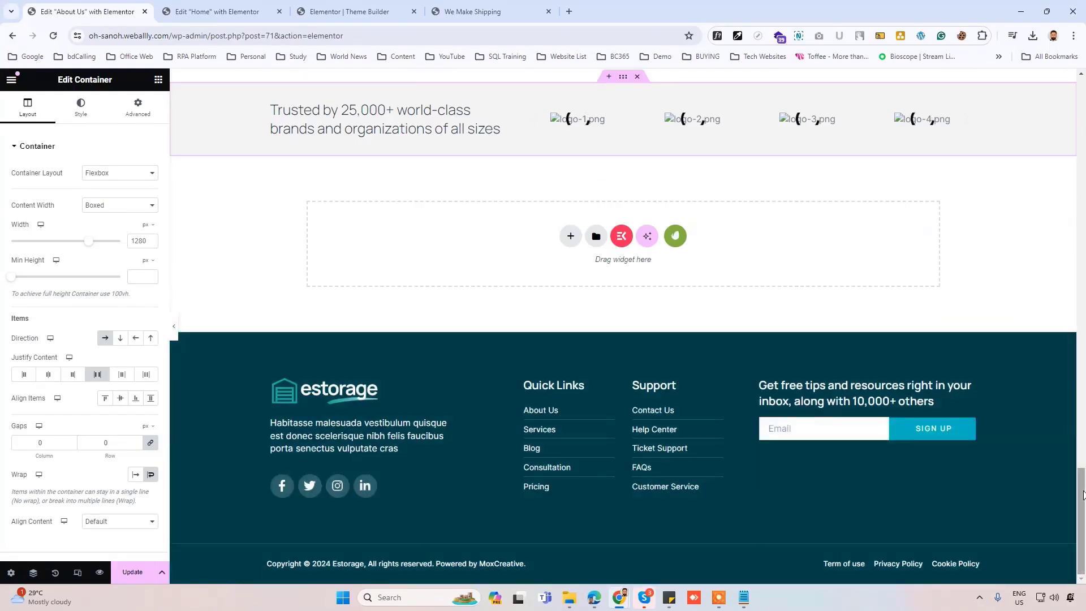
scroll(647, 373, "up", 15)
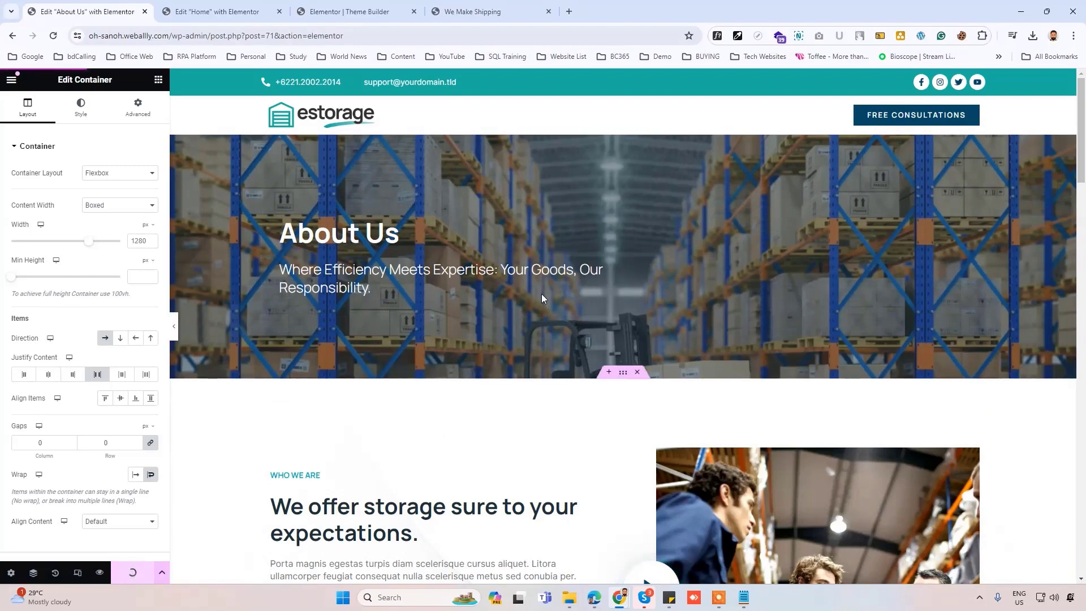
scroll(601, 199, "down", 10)
scroll(602, 199, "down", 5)
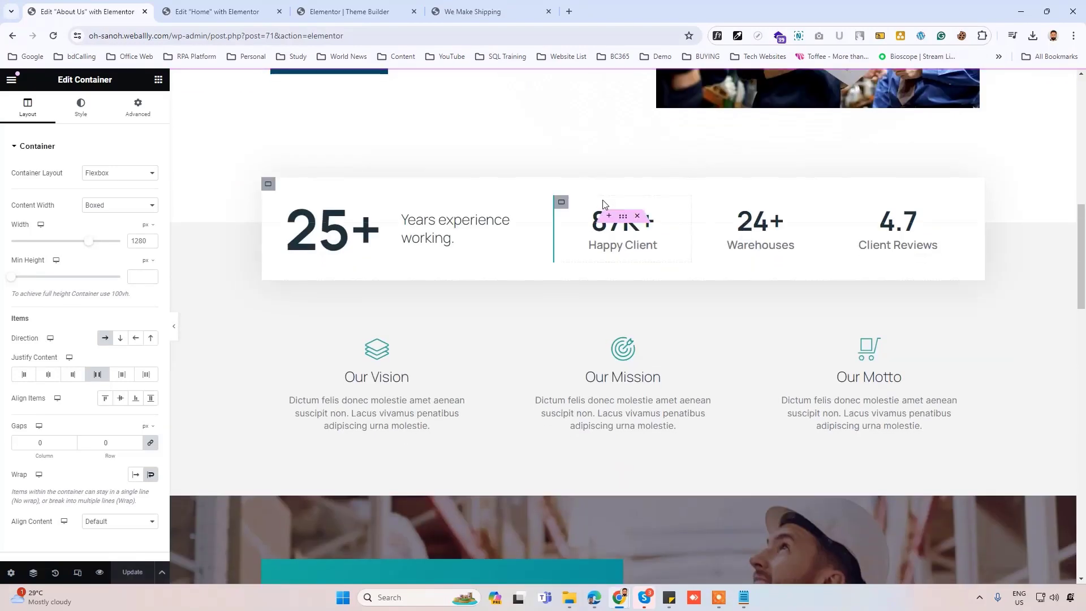
scroll(602, 204, "down", 8)
scroll(603, 204, "down", 6)
scroll(602, 203, "down", 6)
scroll(618, 214, "down", 4)
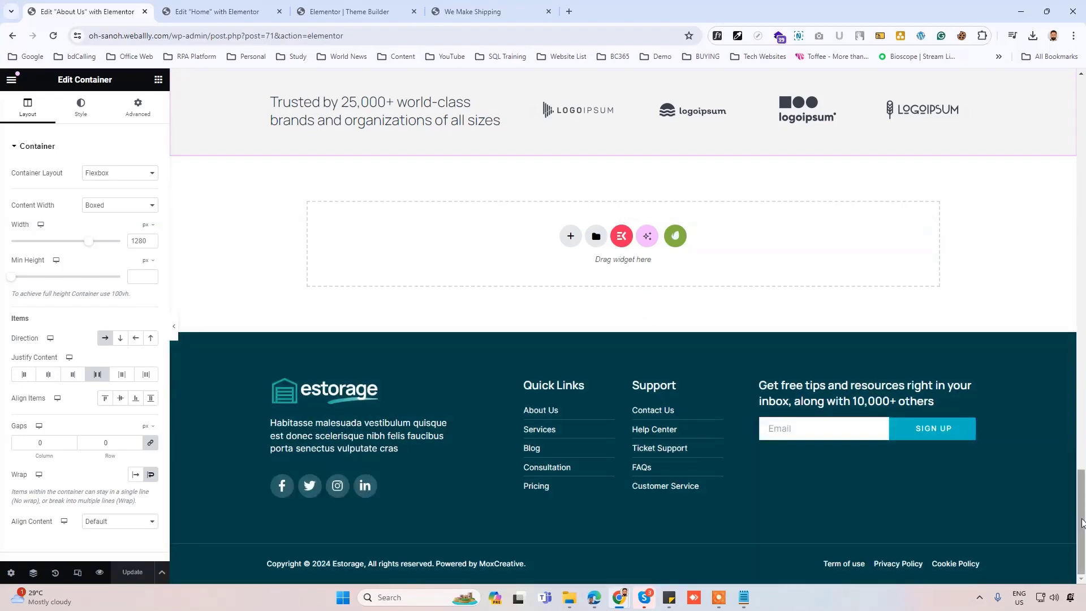
left_click_drag(1082, 522, 1072, 457)
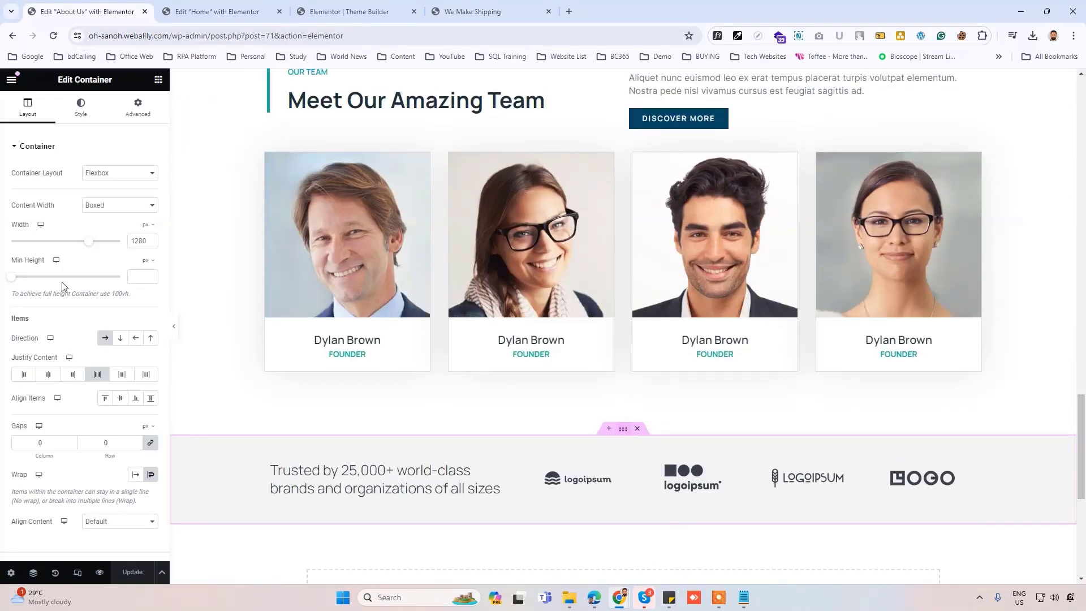
left_click(159, 81)
scroll(85, 297, "down", 5)
scroll(79, 324, "down", 3)
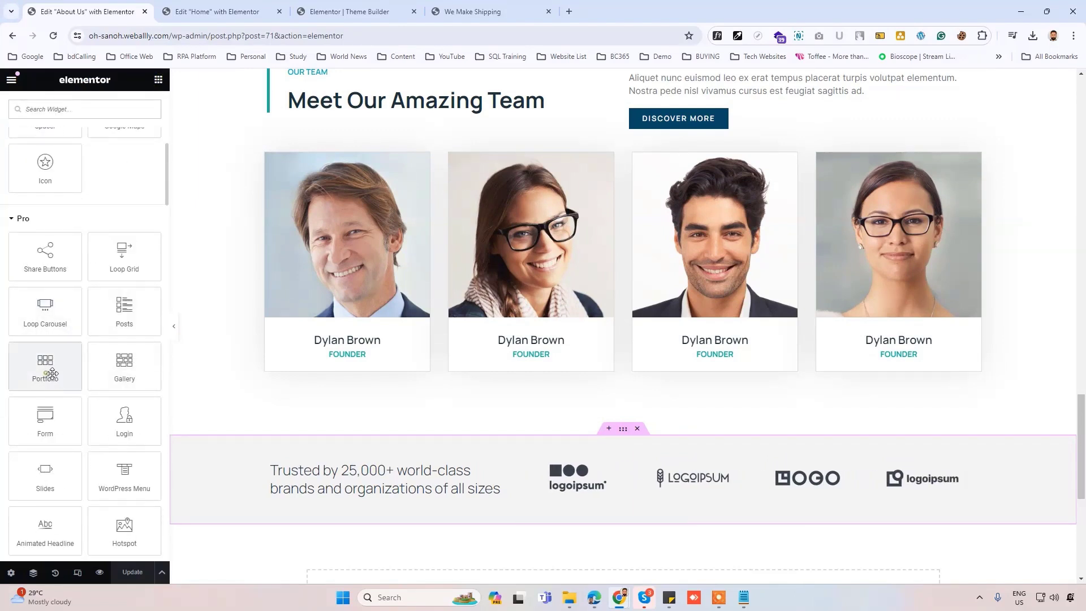
mouse_move(49, 374)
left_mouse_down()
mouse_move(646, 522)
mouse_move(611, 429)
left_mouse_up()
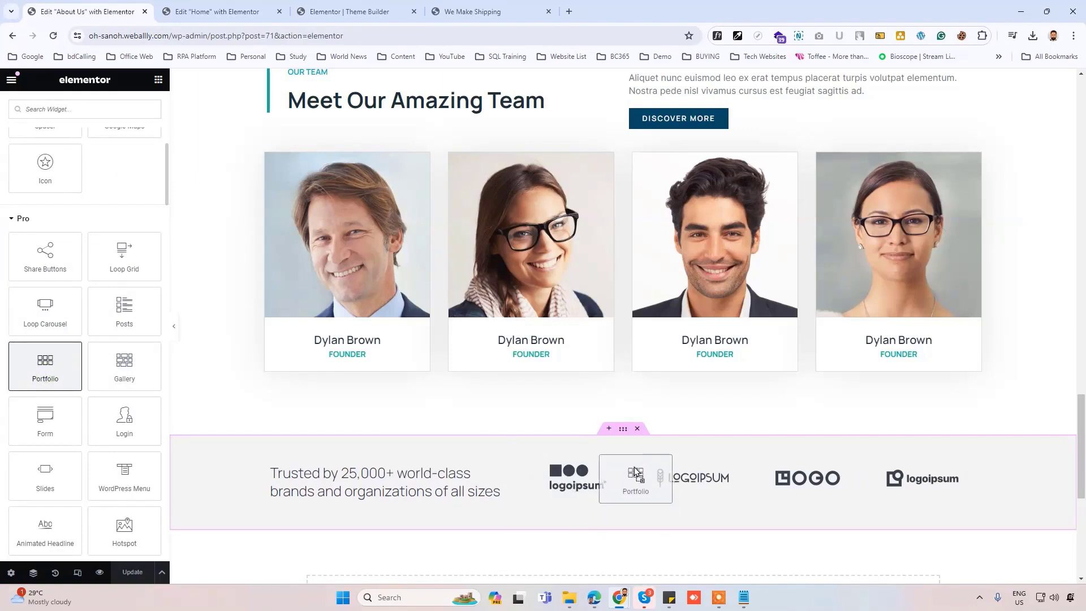
left_click(610, 429)
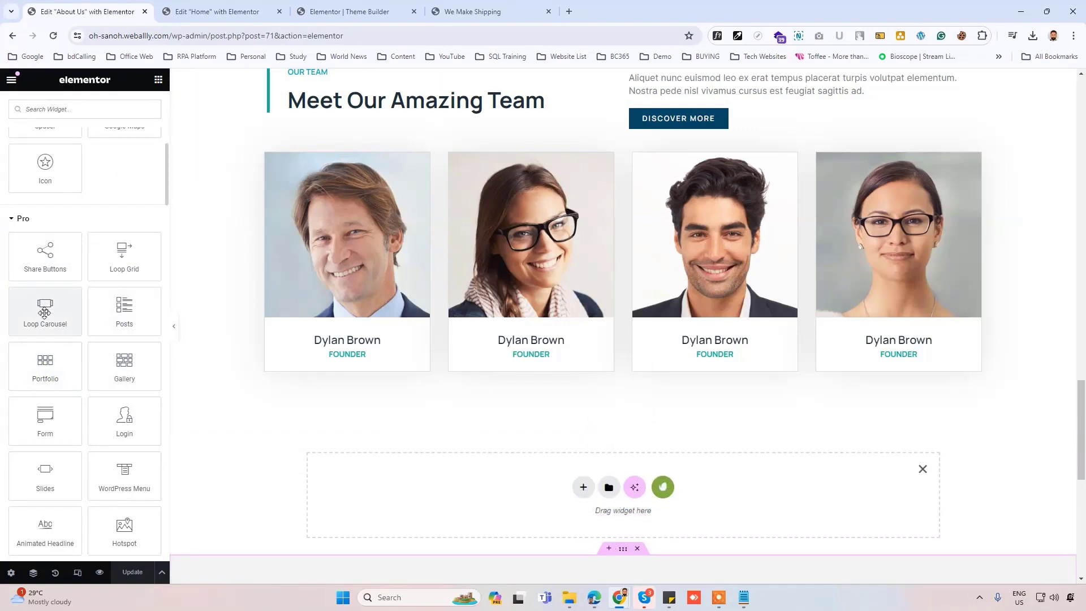
left_click_drag(44, 312, 524, 507)
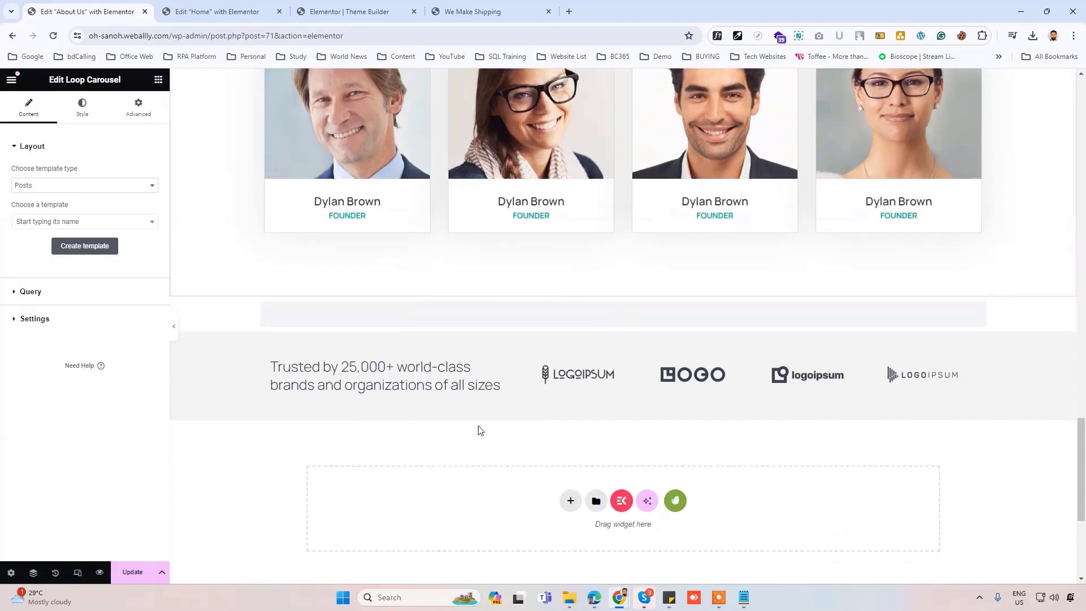
scroll(663, 282, "down", 1)
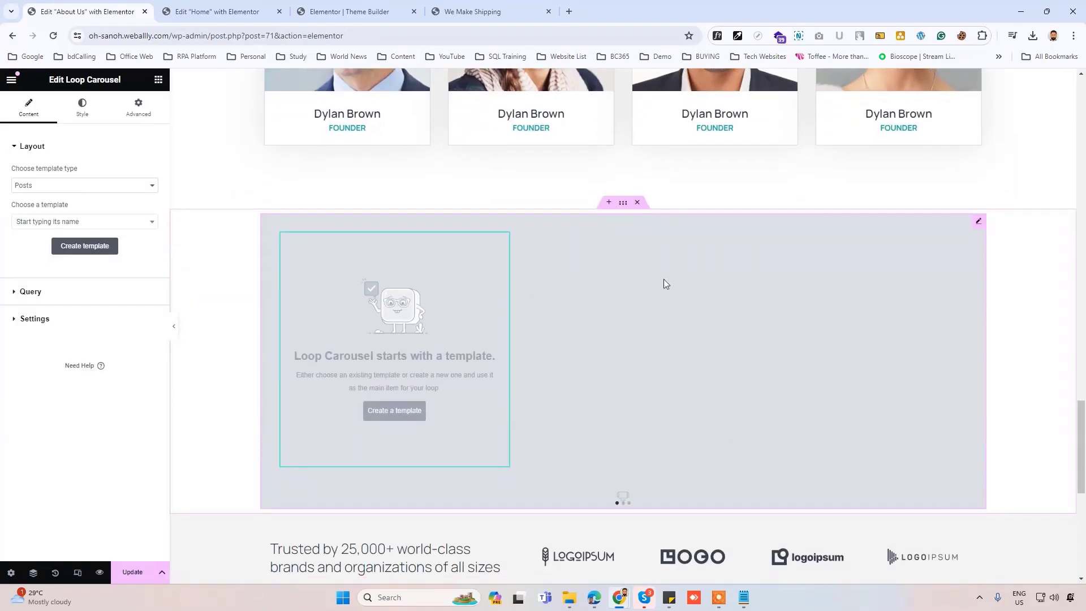
left_click(639, 203)
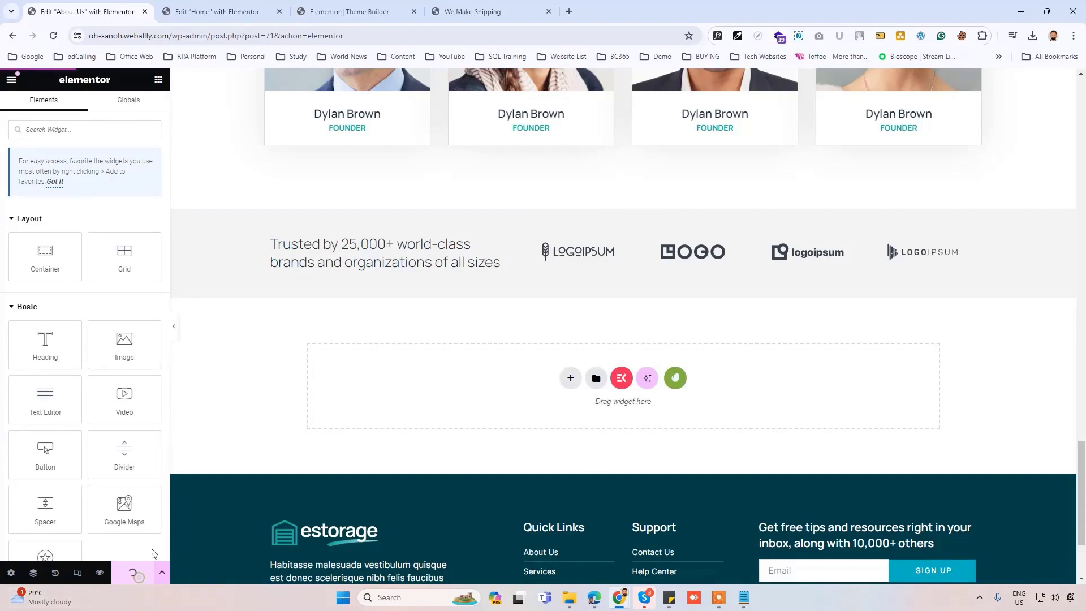
scroll(543, 377, "down", 2)
scroll(544, 378, "down", 2)
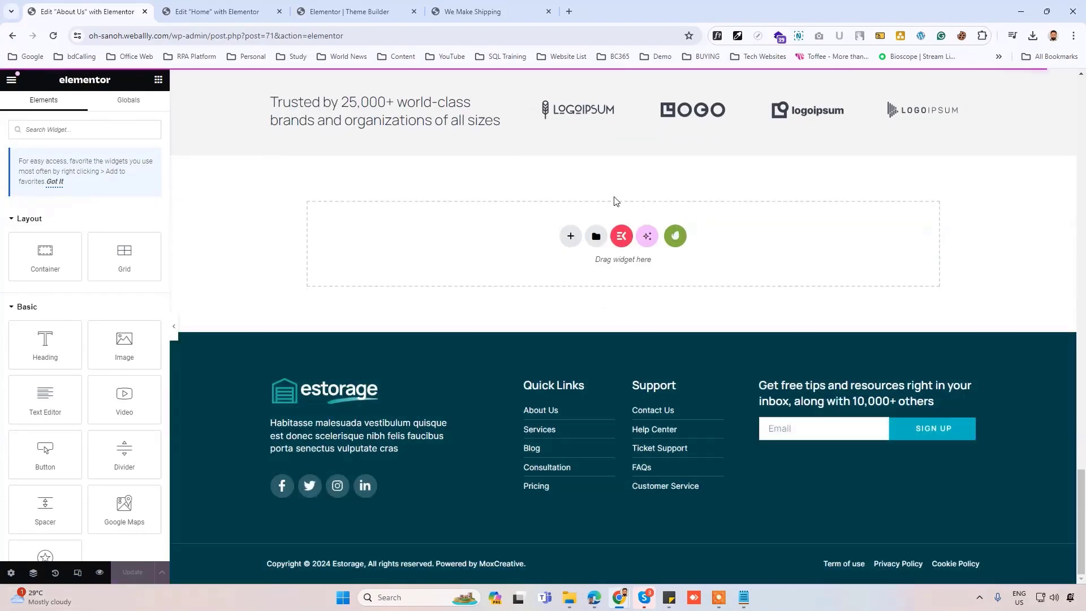
scroll(646, 323, "up", 4)
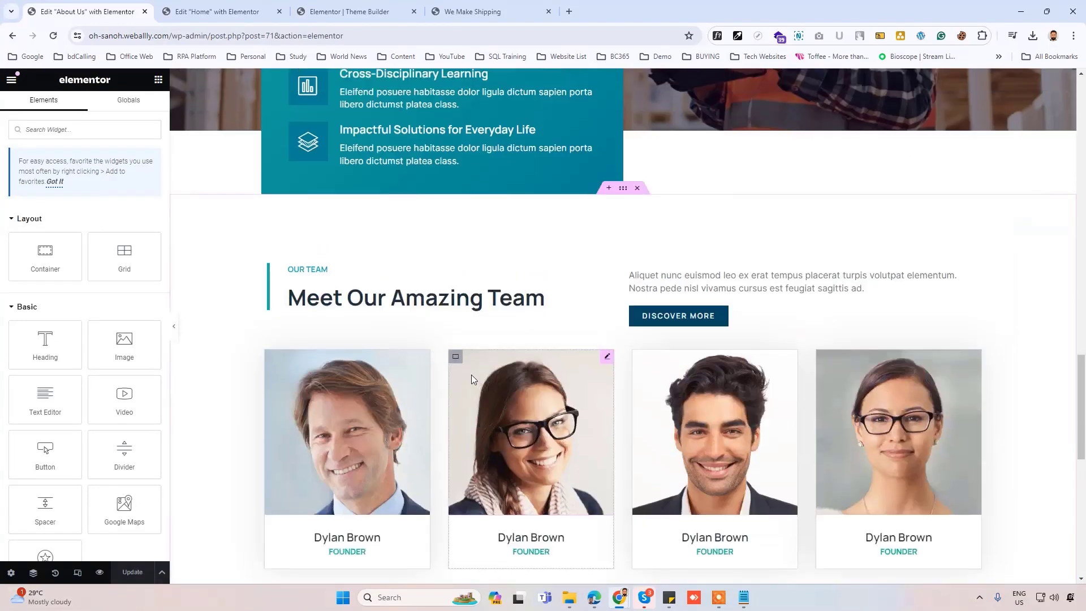